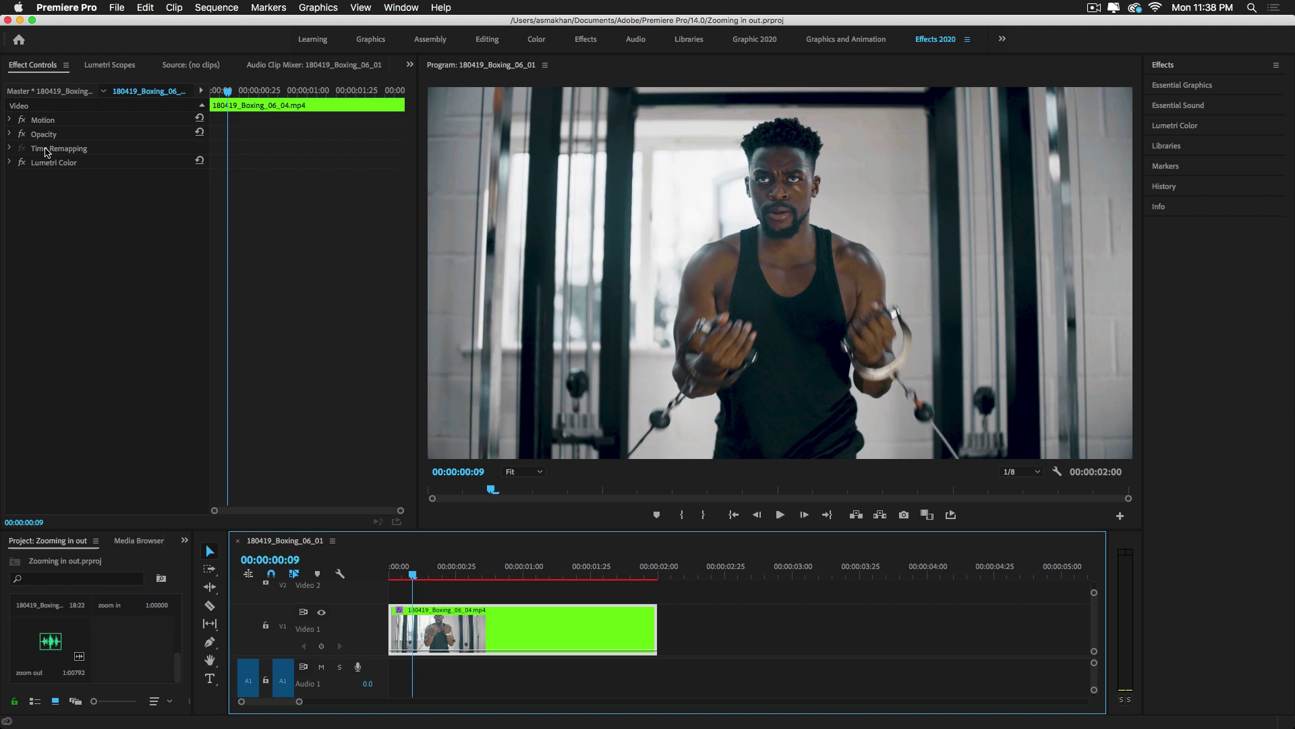
Show Effect Controls with Motion expanded, revealing Scale 100.0 and Position 1024.0, 540.0.
{"action": "left_click", "coordinate": [401, 8]}
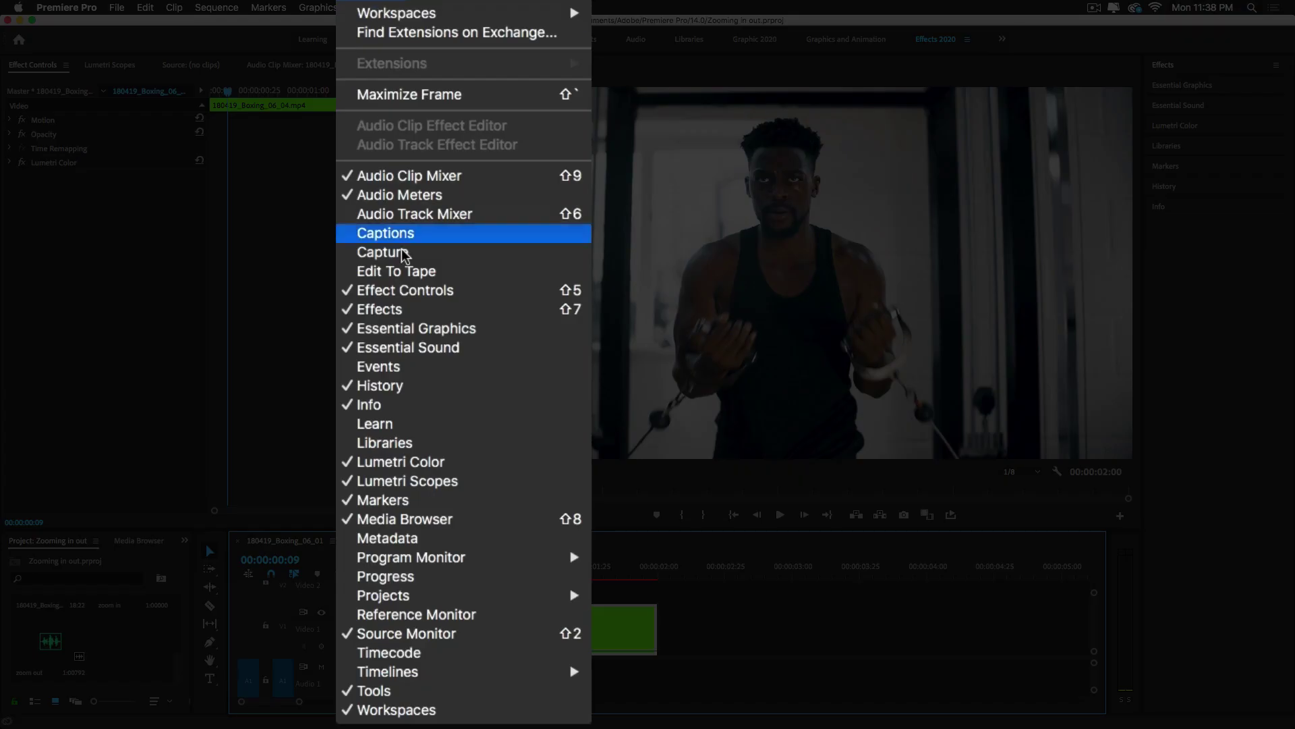
{"action": "left_click", "coordinate": [401, 291]}
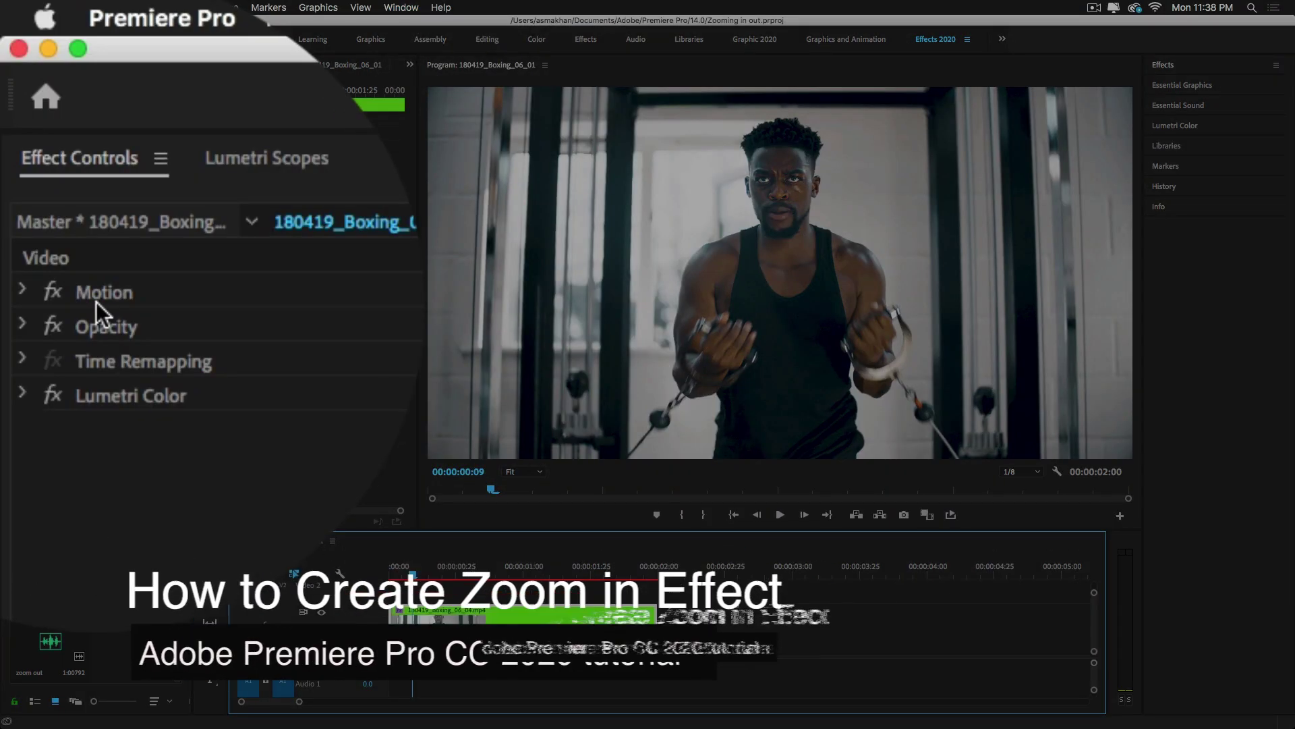
{"action": "left_click", "coordinate": [22, 291]}
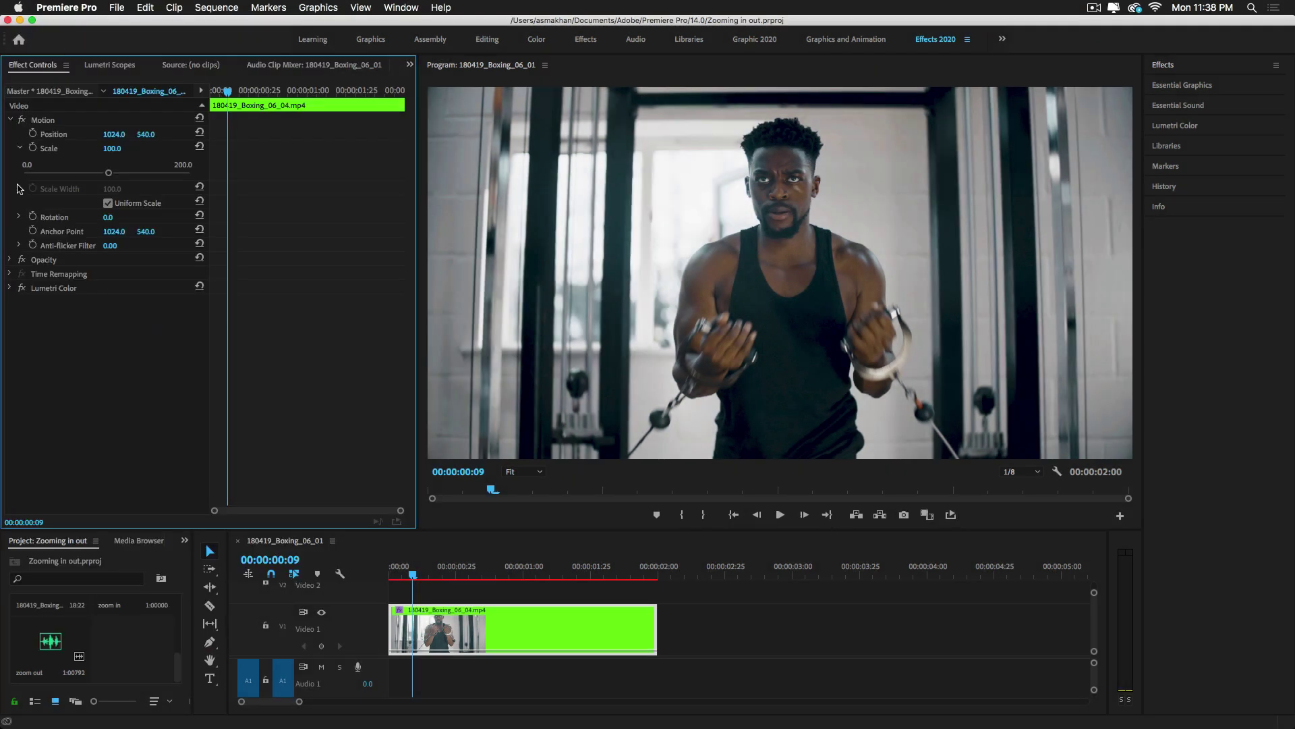
Move to frame 00:00:00:14 and set starting Scale and Position keyframes.
{"action": "left_click", "coordinate": [10, 120]}
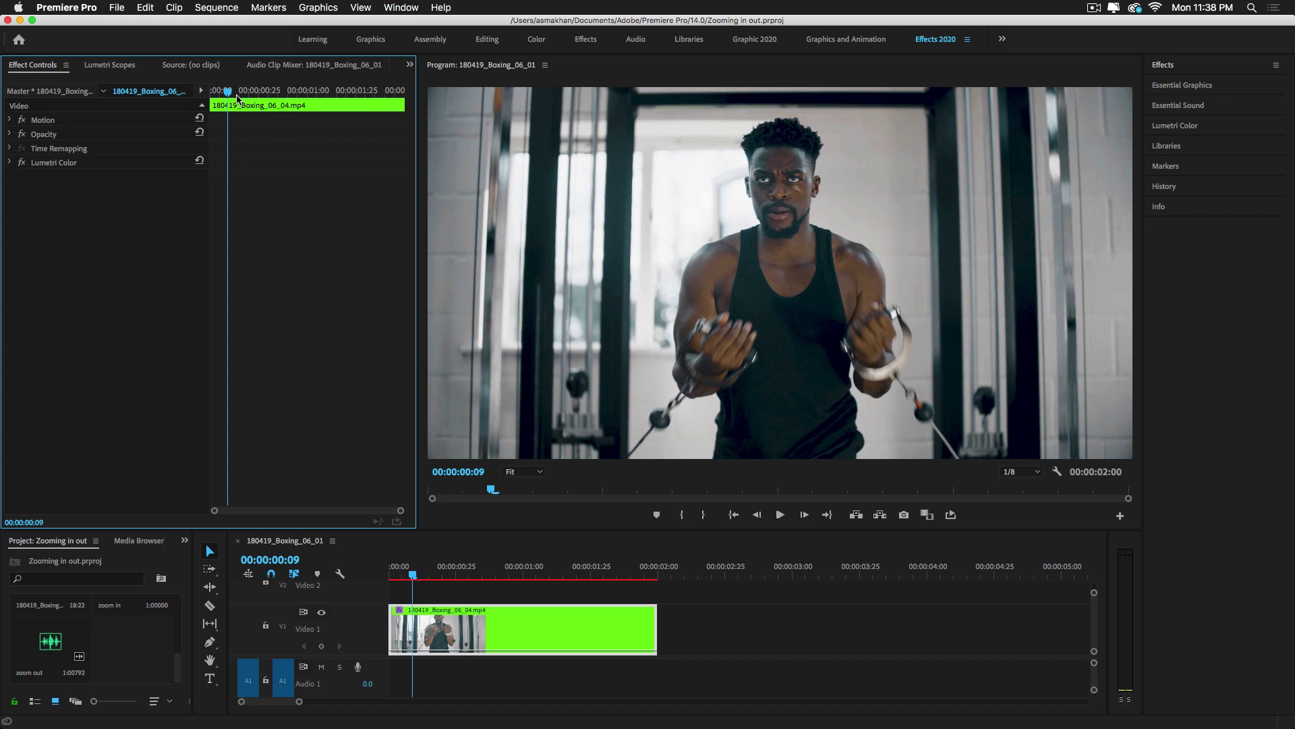
{"action": "left_click_drag", "start_coordinate": [232, 96], "coordinate": [232, 95]}
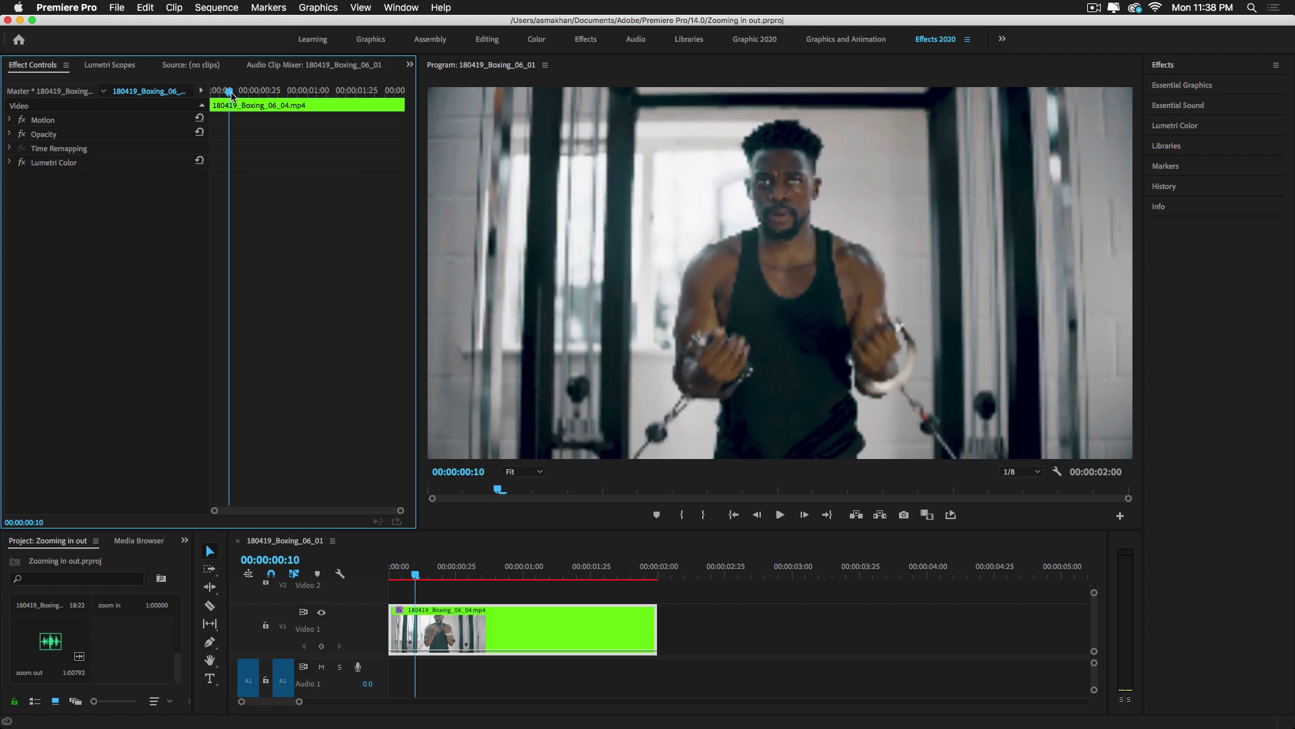
{"action": "left_click_drag", "start_coordinate": [232, 95], "coordinate": [241, 97]}
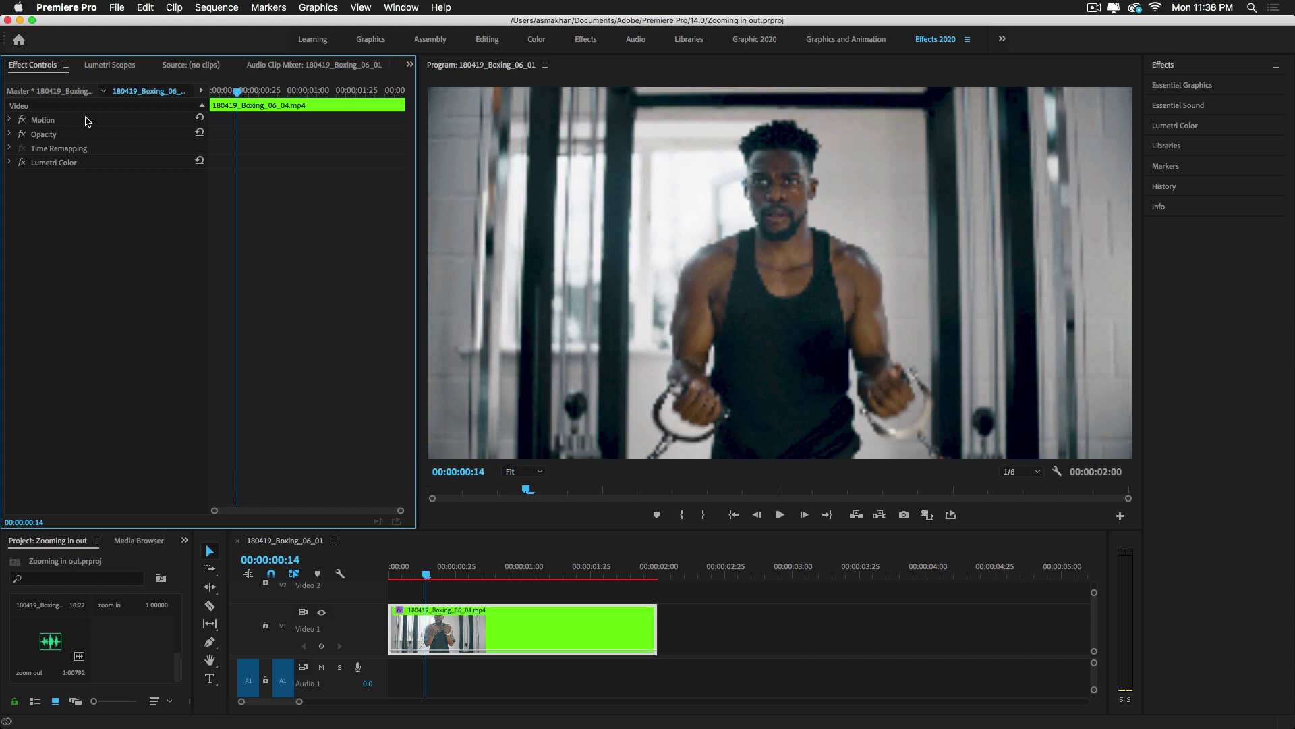
{"action": "left_click", "coordinate": [9, 120]}
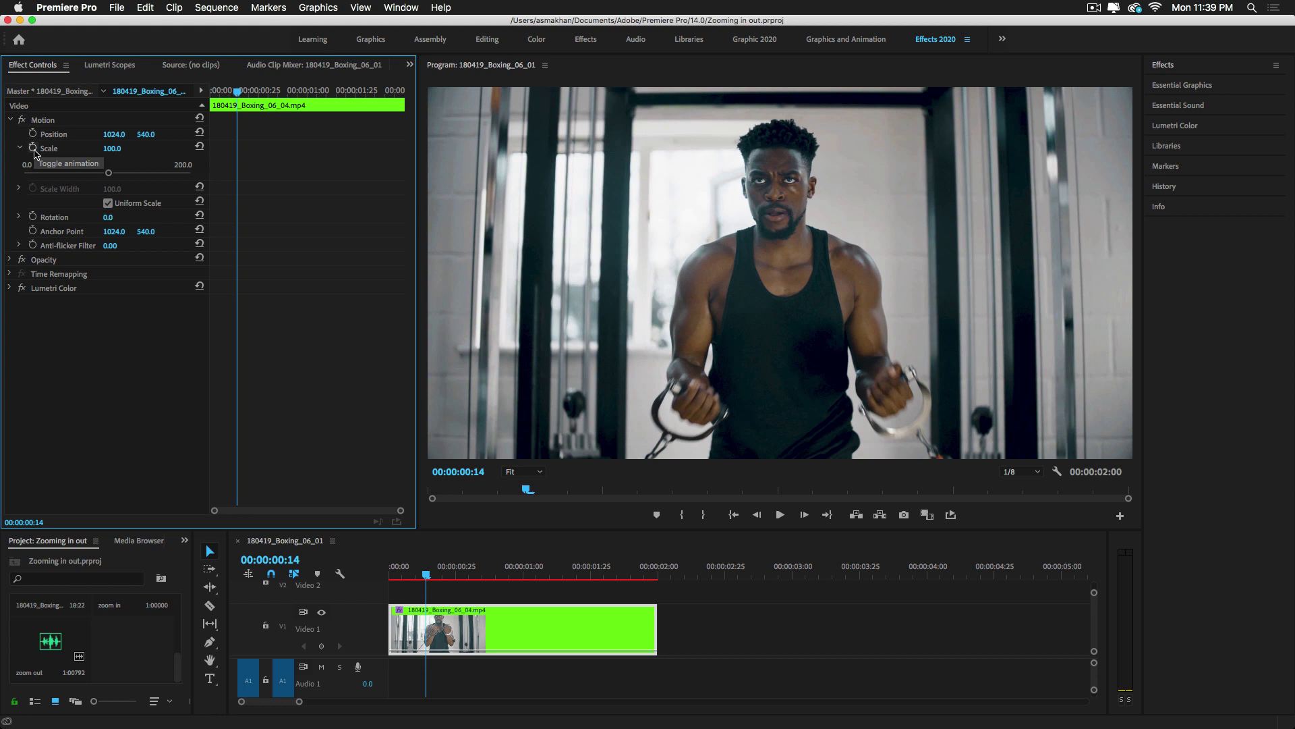
{"action": "left_click", "coordinate": [32, 148]}
{"action": "left_click", "coordinate": [33, 135]}
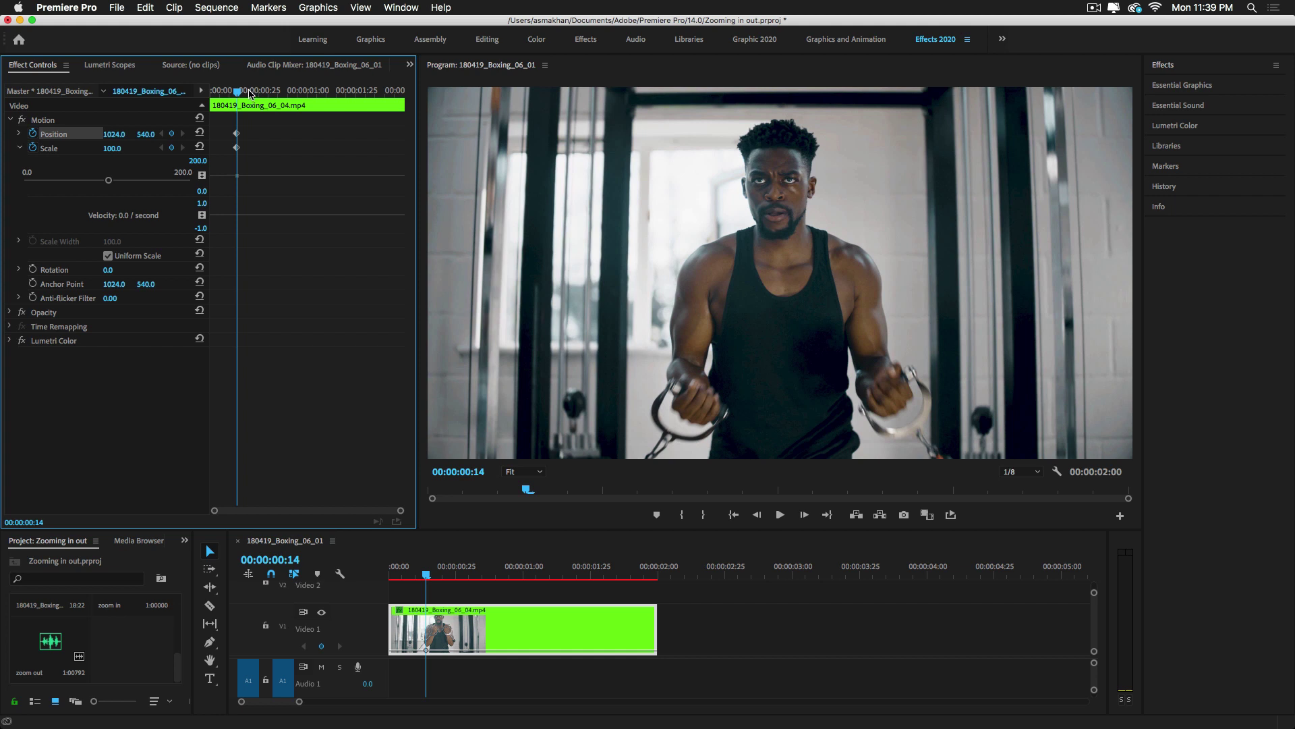
At 00:00:00:36 keyframe Scale 174 and Position Y 716, then render the preview.
{"action": "left_click_drag", "start_coordinate": [249, 93], "coordinate": [286, 104]}
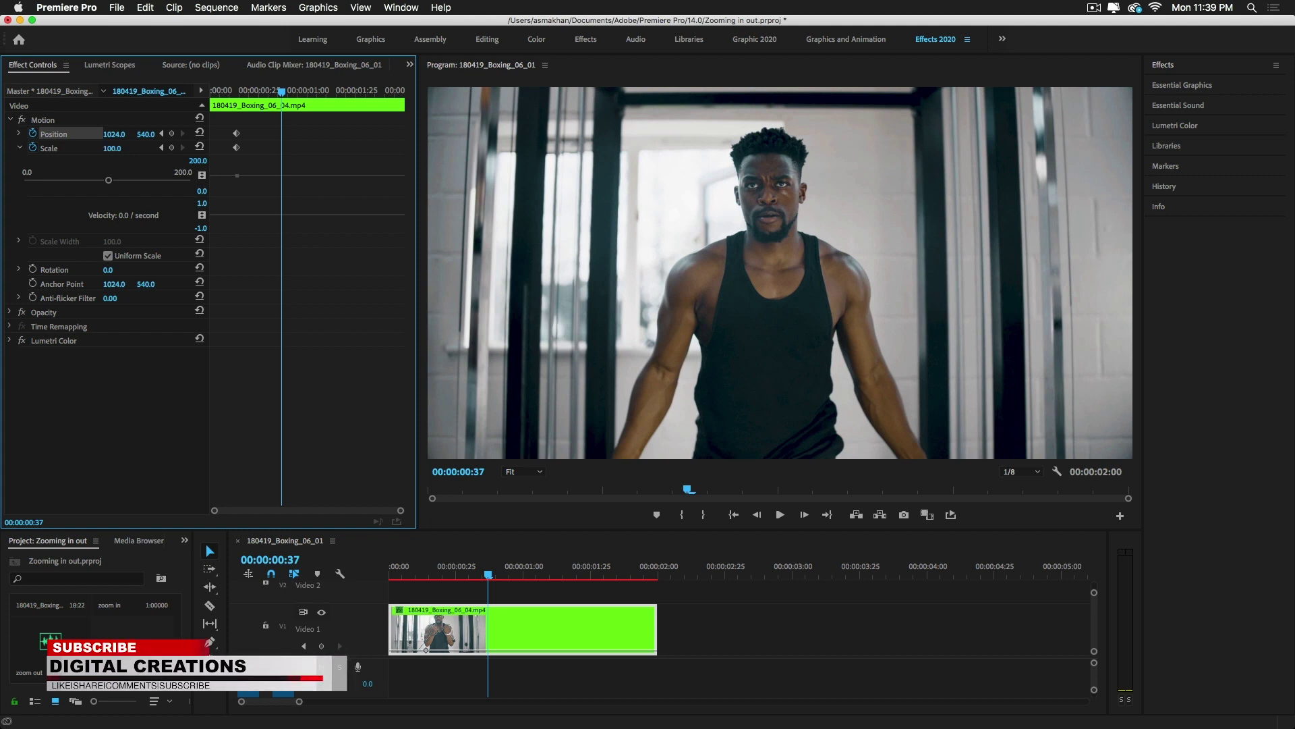
{"action": "left_click_drag", "start_coordinate": [108, 180], "coordinate": [172, 180]}
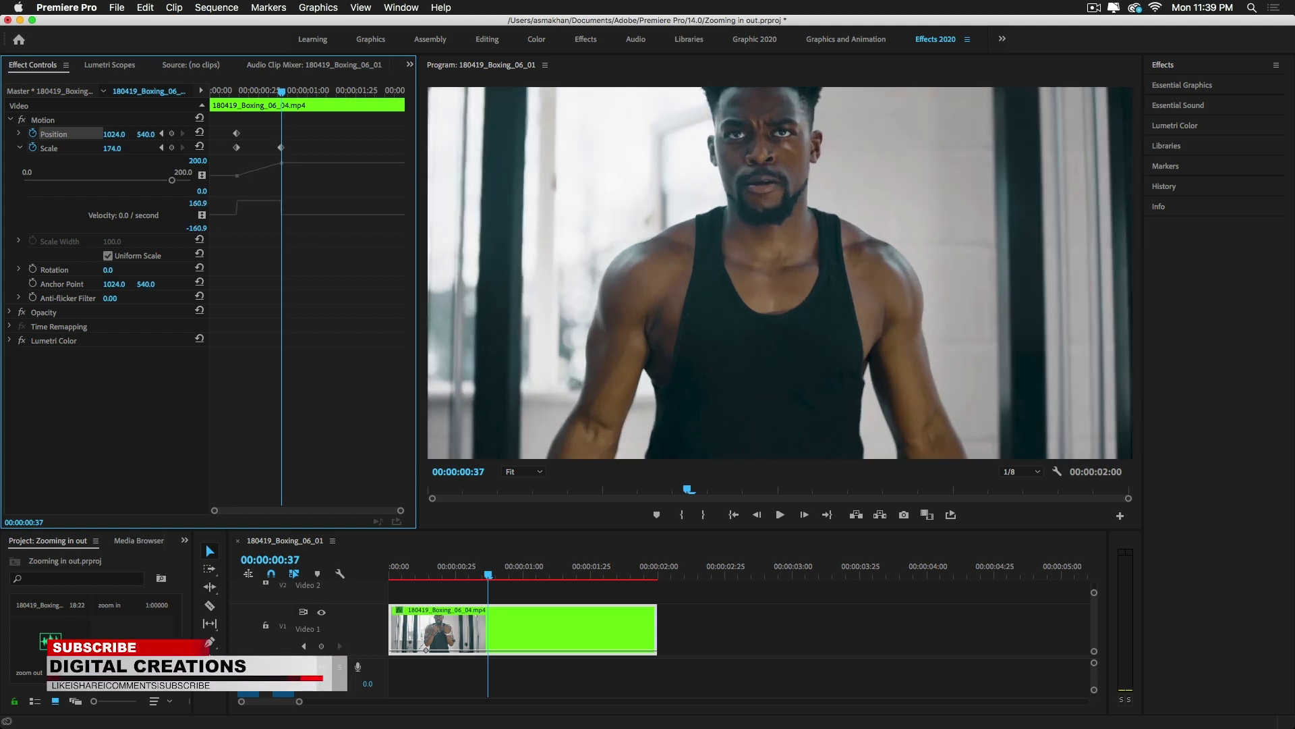
{"action": "mouse_move", "coordinate": [146, 134]}
{"action": "left_mouse_down"}
{"action": "mouse_move", "coordinate": [270, 133]}
{"action": "mouse_move", "coordinate": [160, 138]}
{"action": "left_mouse_up"}
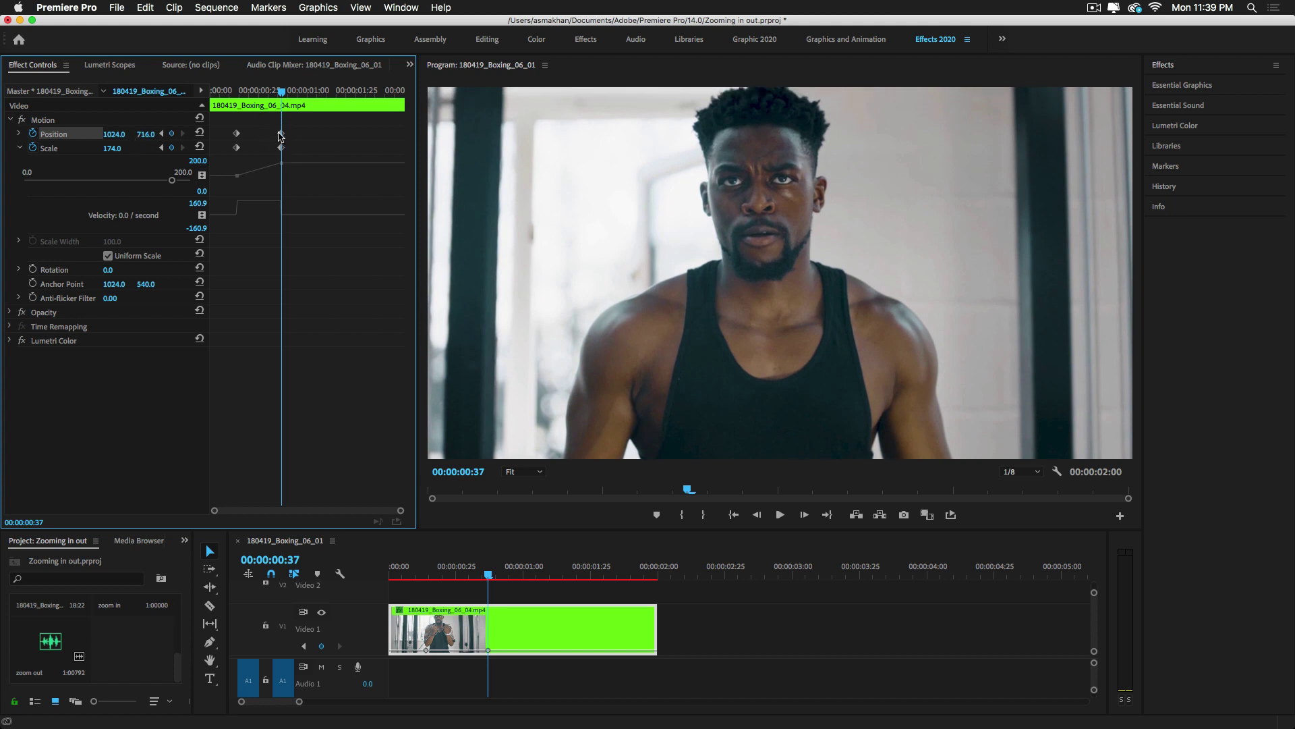
{"action": "left_click_drag", "start_coordinate": [245, 92], "coordinate": [198, 103]}
{"action": "key", "text": "Return"}
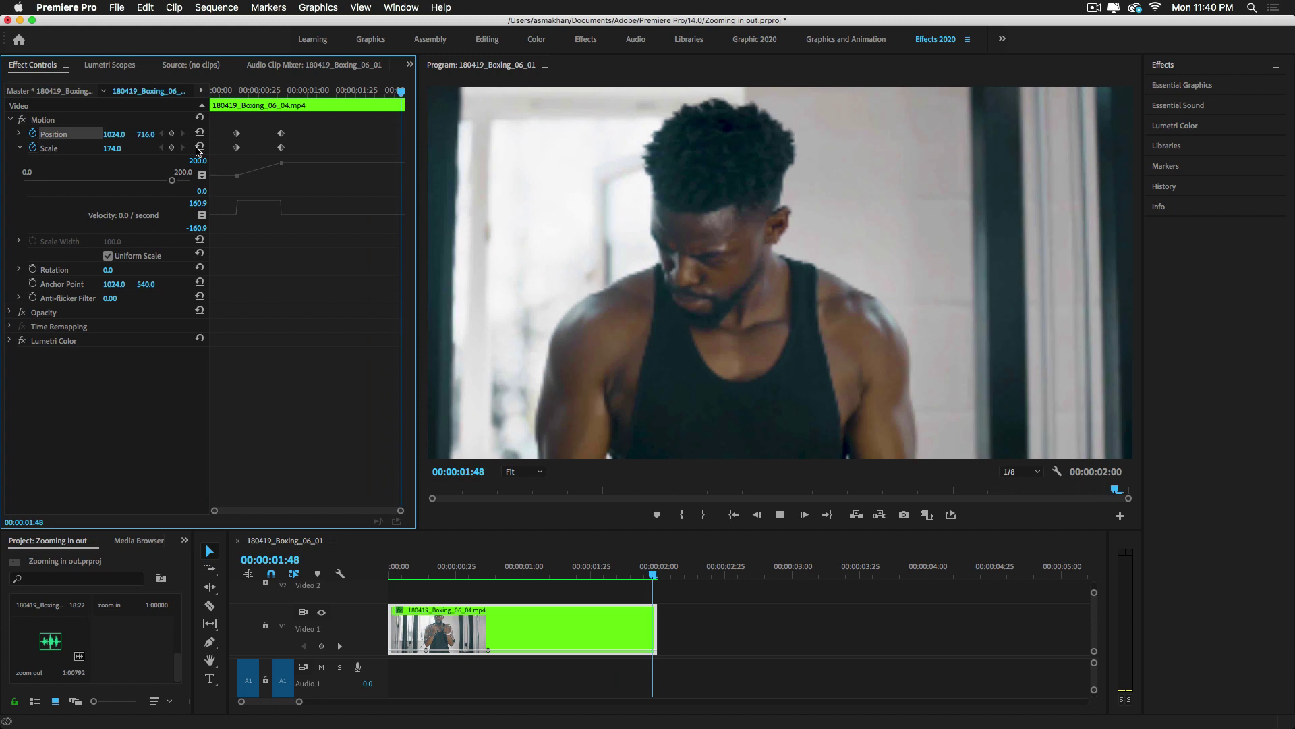
Set playback resolution to Full and mark the whole clip as the play range.
{"action": "left_click", "coordinate": [401, 574]}
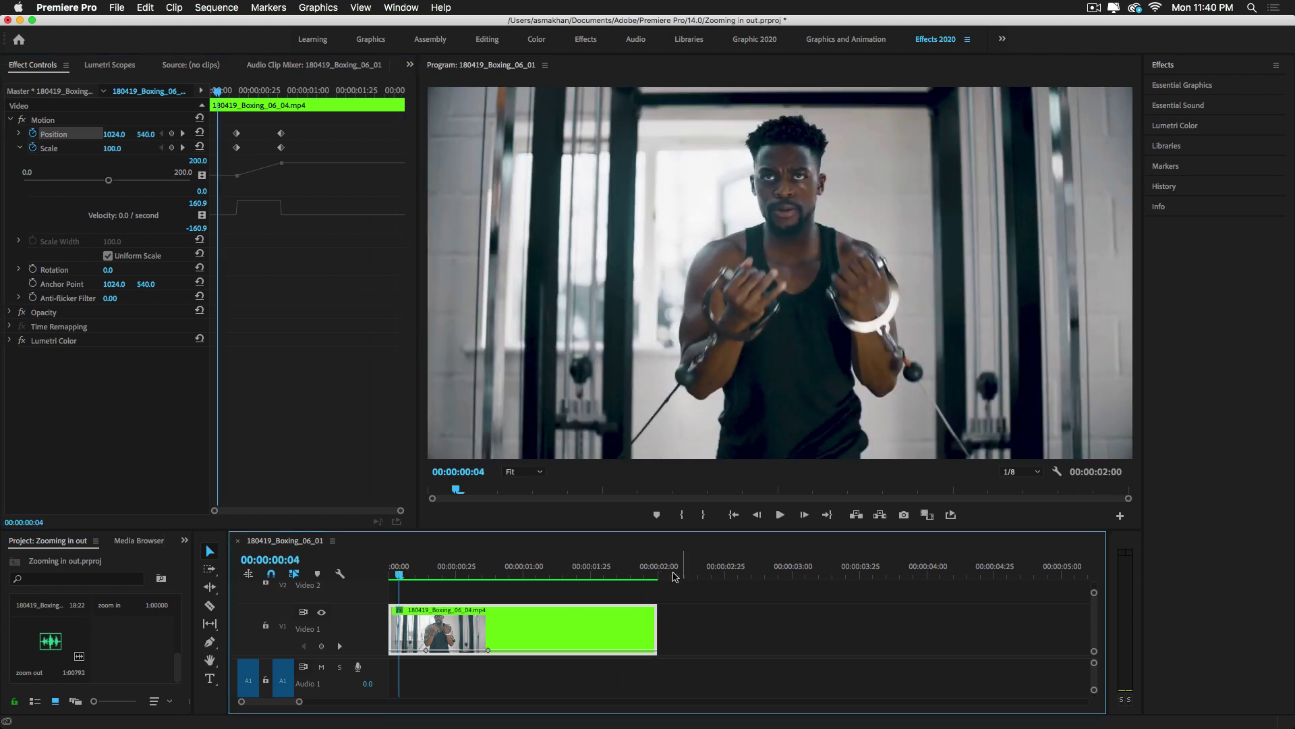
{"action": "left_click", "coordinate": [1037, 472]}
{"action": "left_click", "coordinate": [1019, 485]}
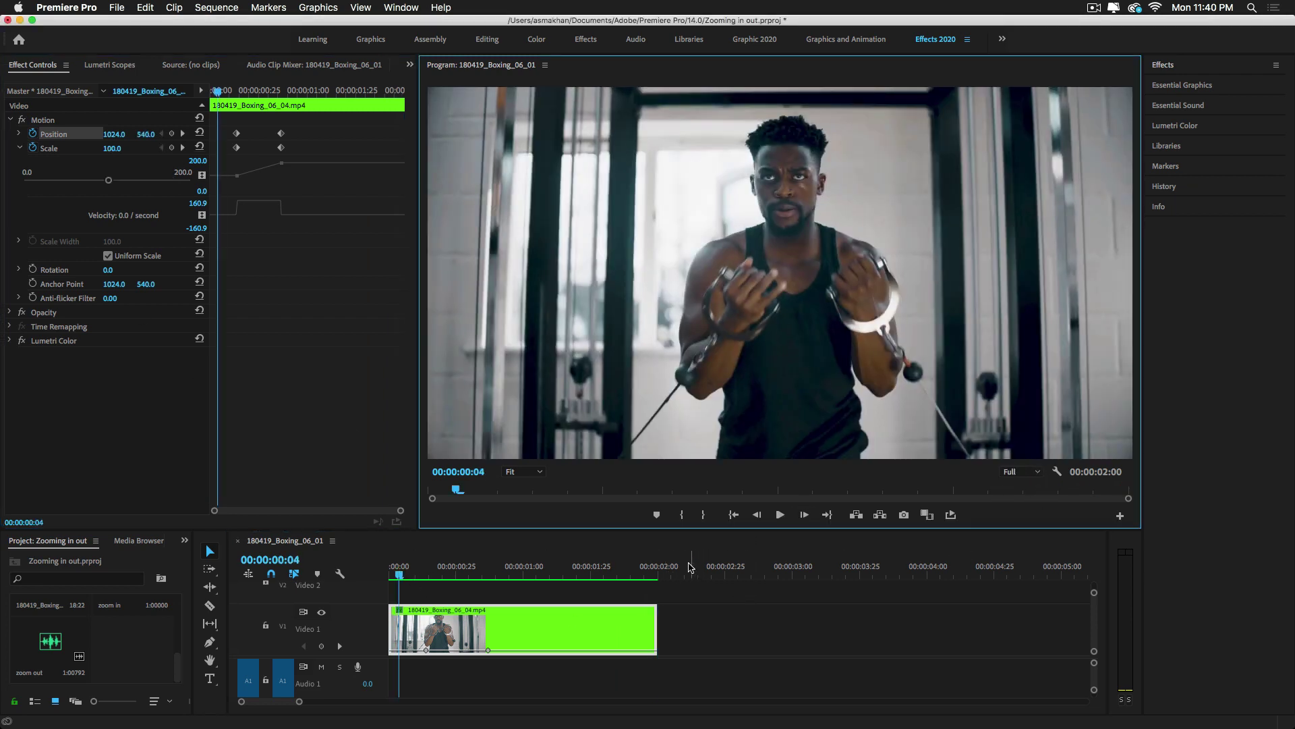
{"action": "left_click", "coordinate": [658, 577]}
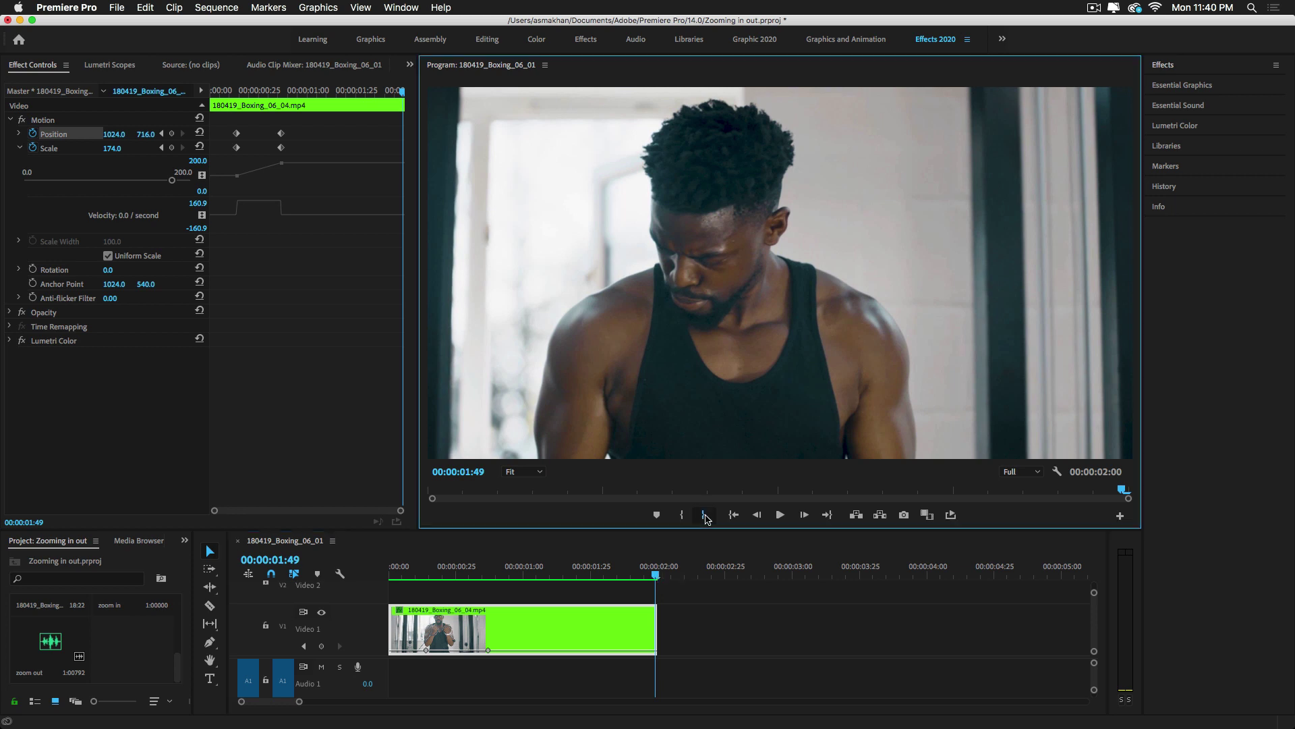
{"action": "key", "text": "x"}
{"action": "key", "text": "Home"}
Play the zoom animation in full-screen preview.
{"action": "left_click", "coordinate": [671, 517]}
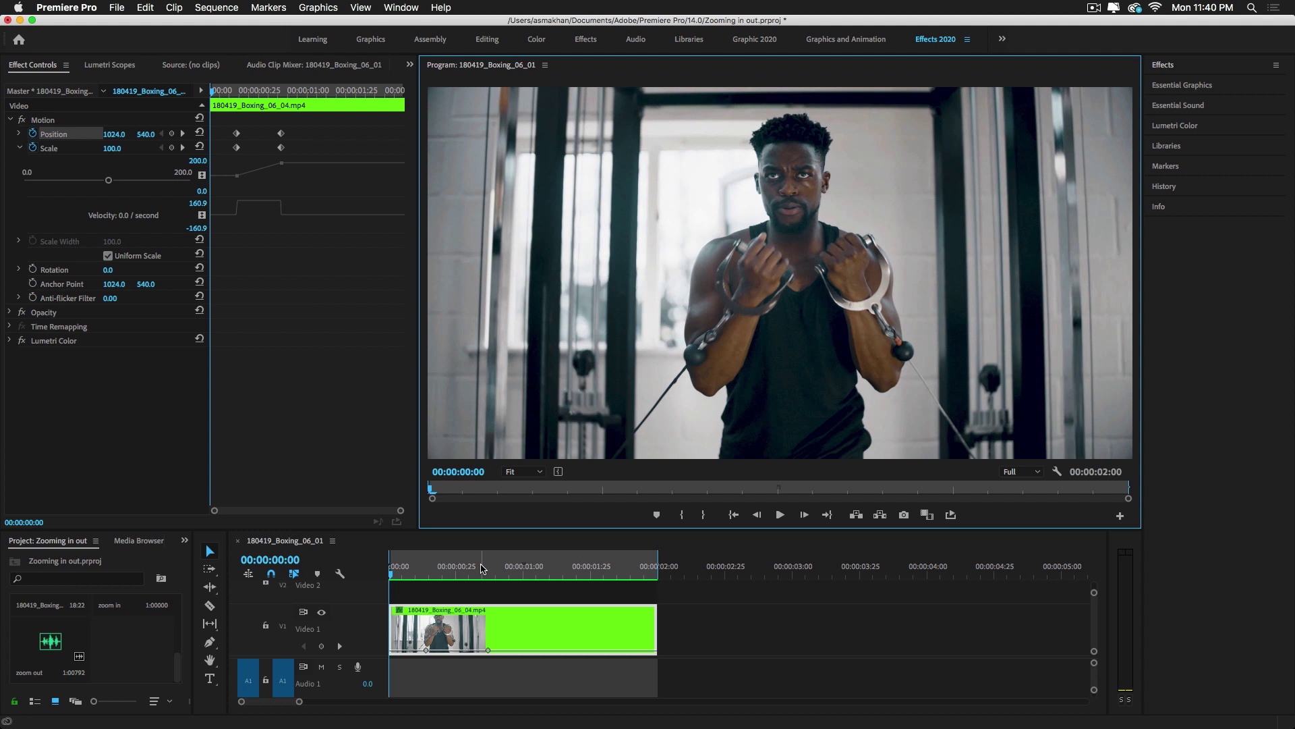
{"action": "key", "text": "ctrl+grave"}
{"action": "key", "text": "space"}
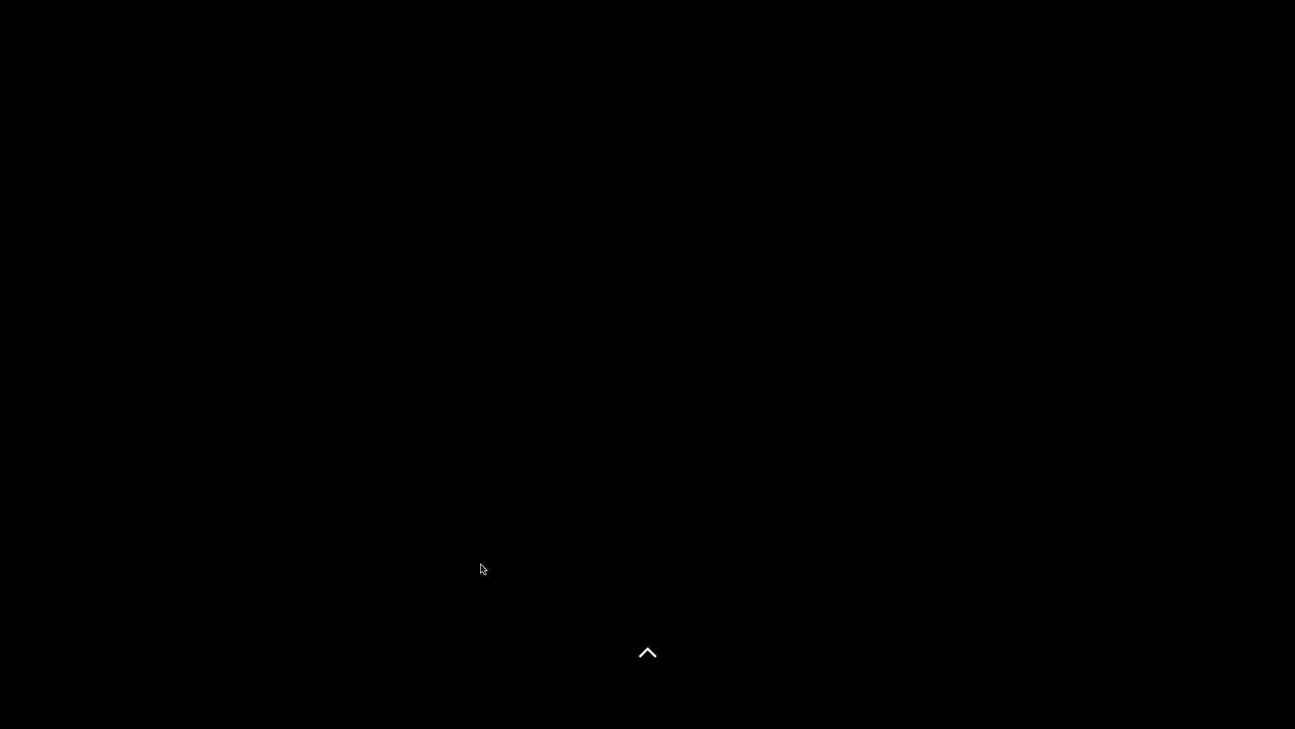
{"action": "key", "text": "ctrl+grave"}
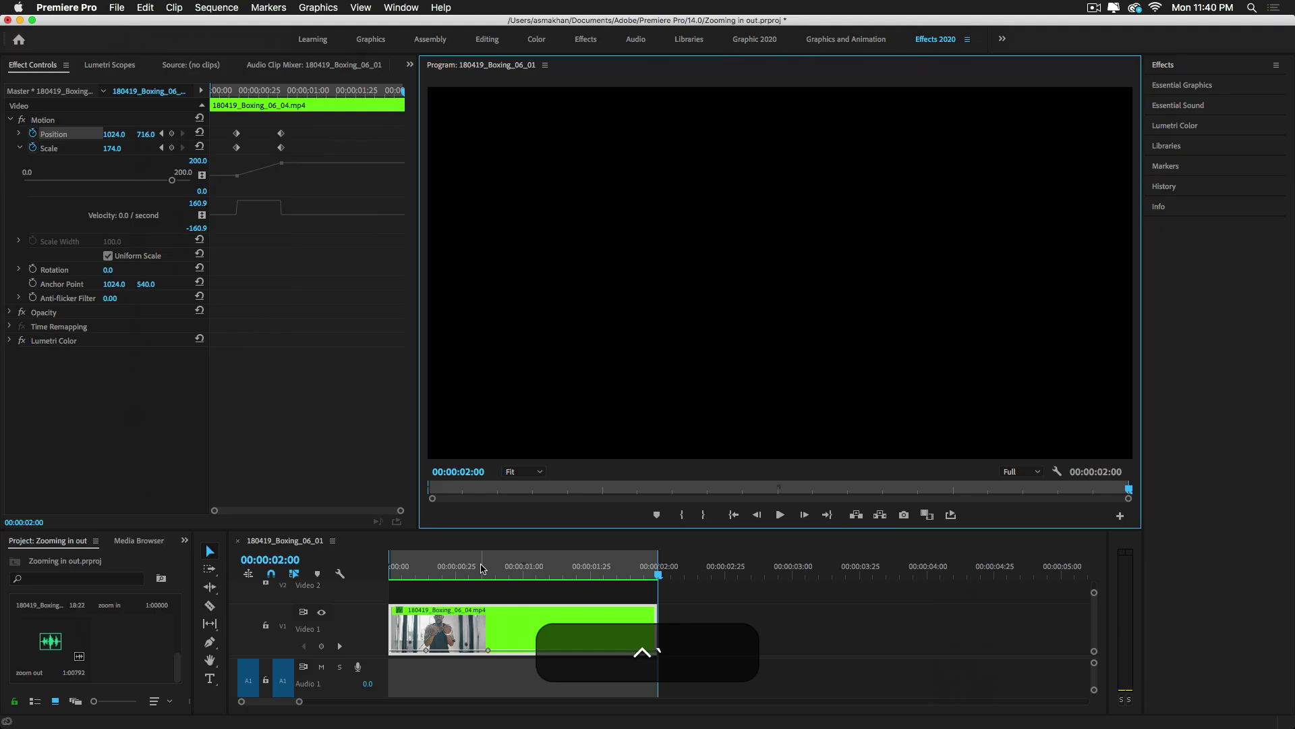
Turn on Loop Playback and replay the zoom full screen.
{"action": "left_click", "coordinate": [951, 517]}
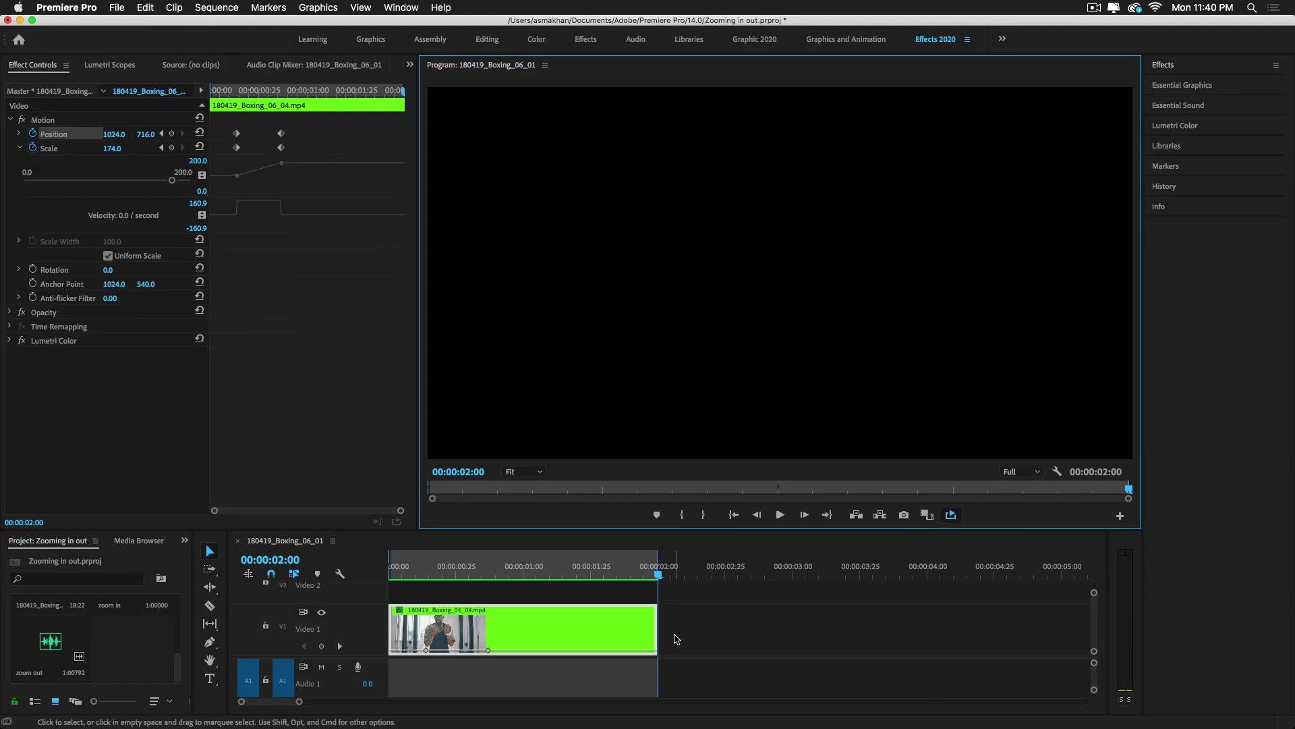
{"action": "key", "text": "ctrl+grave"}
{"action": "key", "text": "space"}
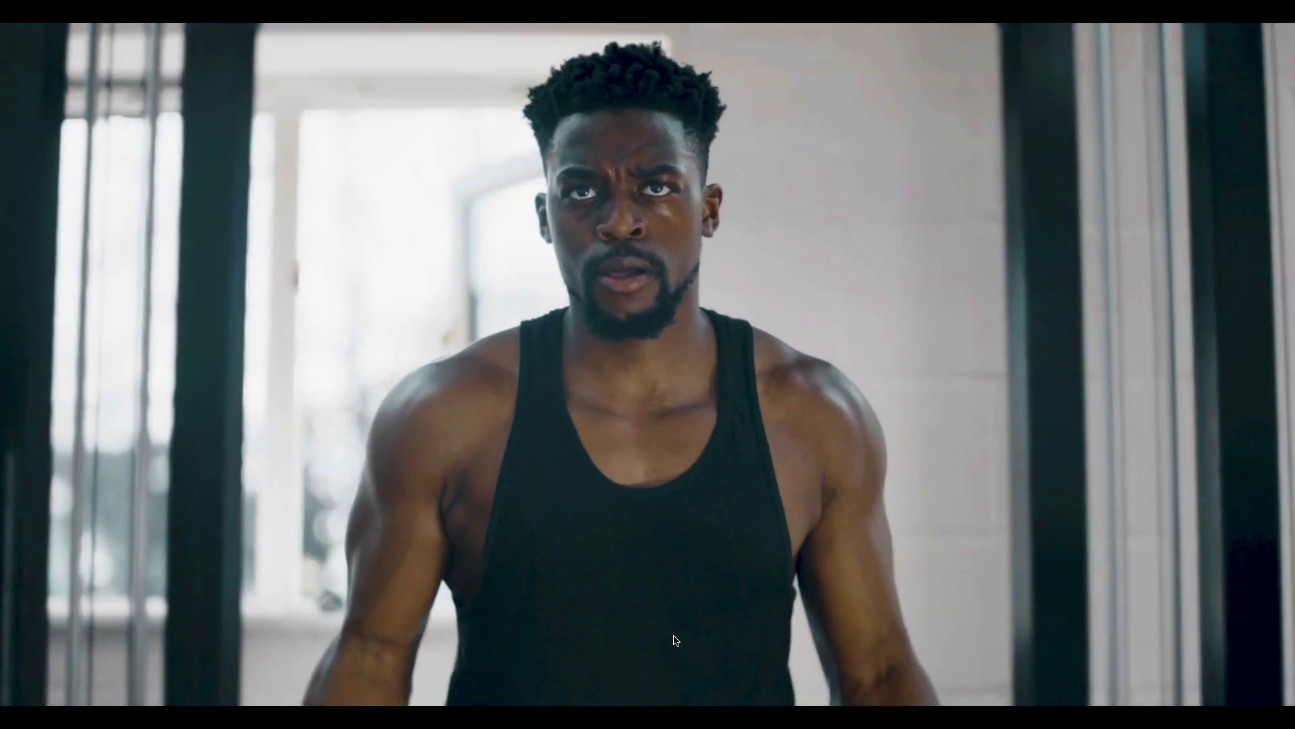
{"action": "key", "text": "ctrl+grave"}
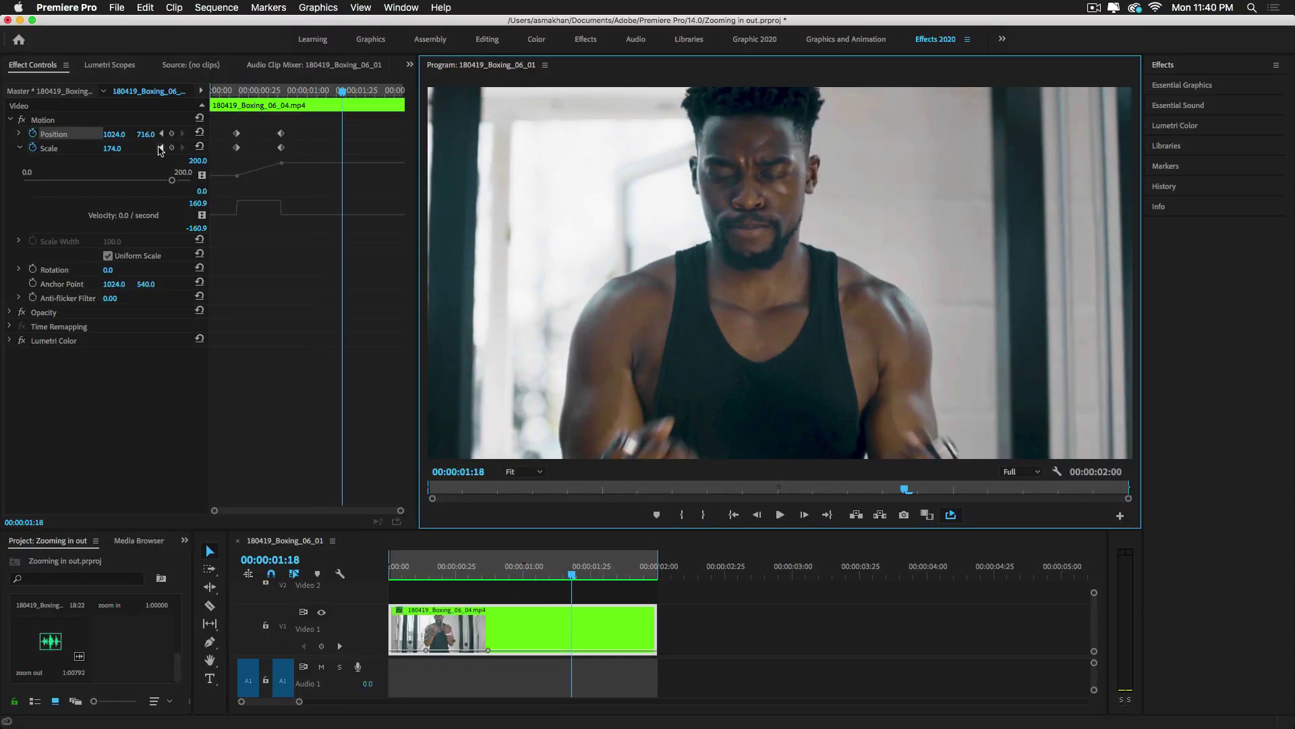
{"action": "left_click", "coordinate": [237, 92]}
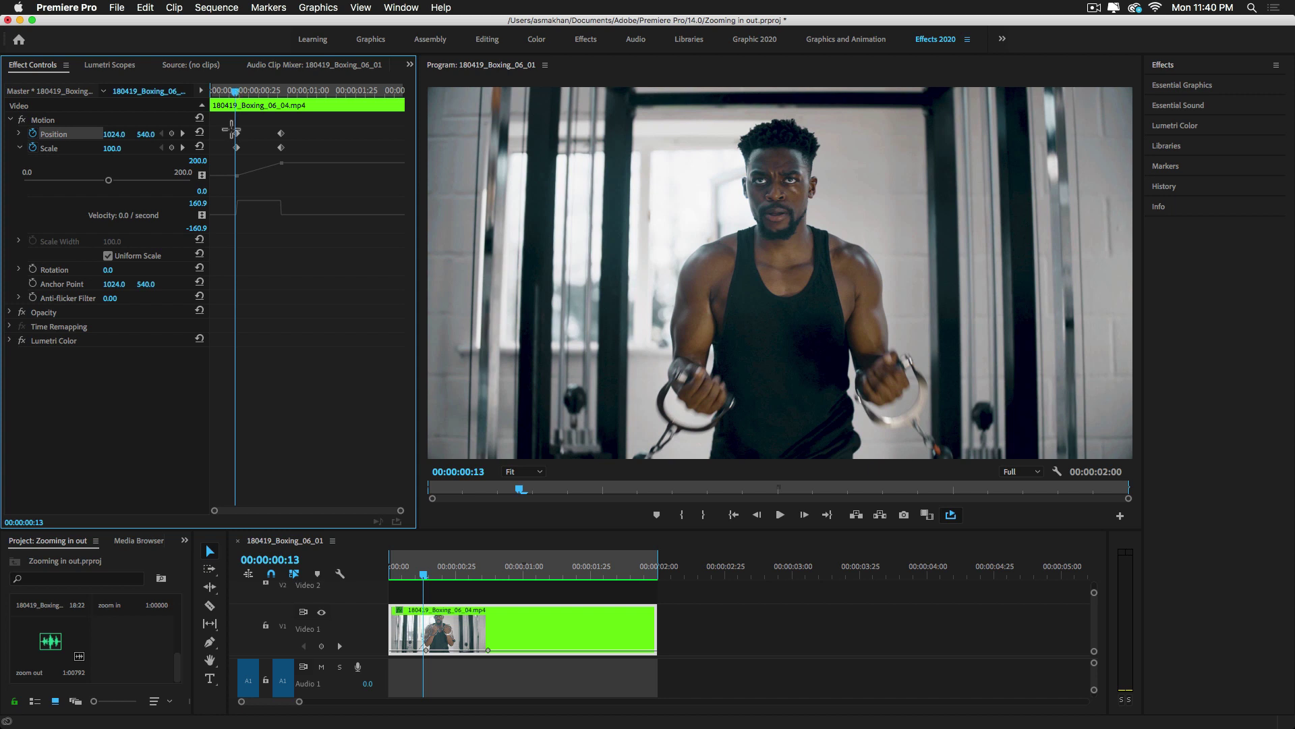
Set the starting Position and Scale keyframes to Ease Out.
{"action": "left_click_drag", "start_coordinate": [231, 128], "coordinate": [240, 154]}
{"action": "right_click", "coordinate": [236, 151]}
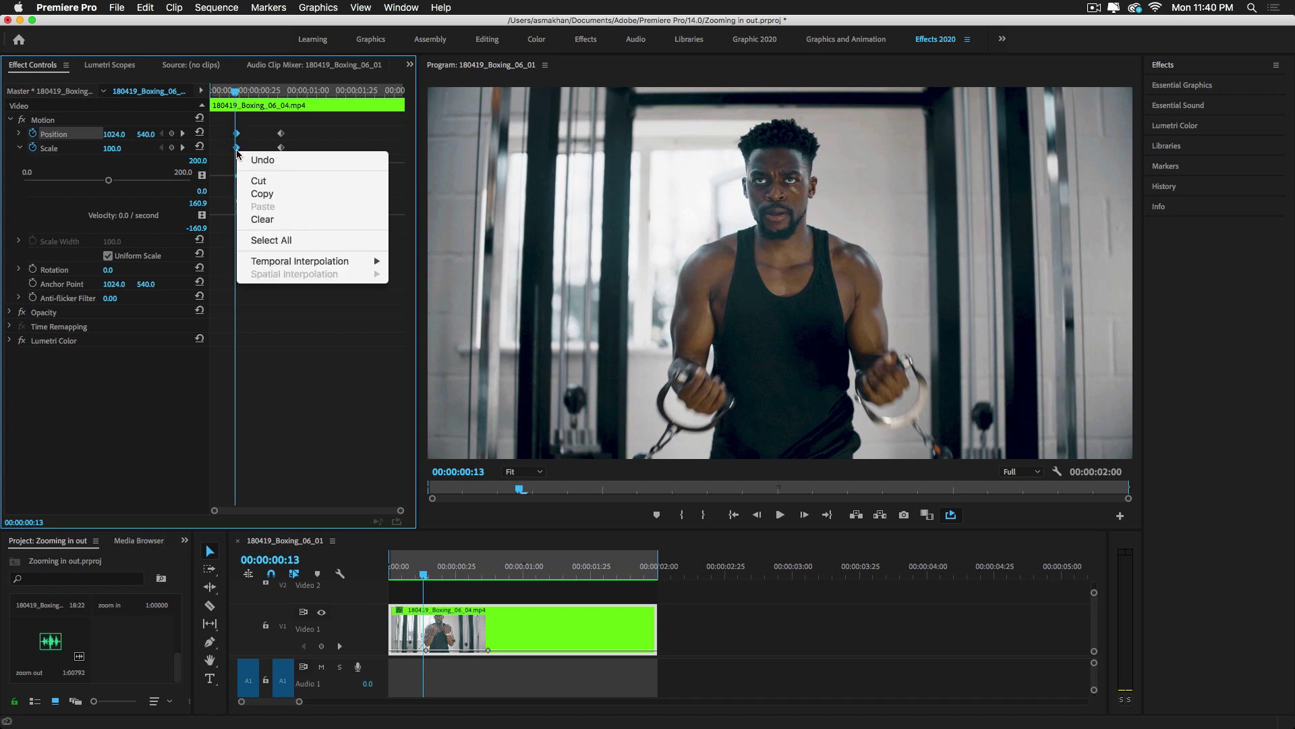
{"action": "mouse_move", "coordinate": [337, 261]}
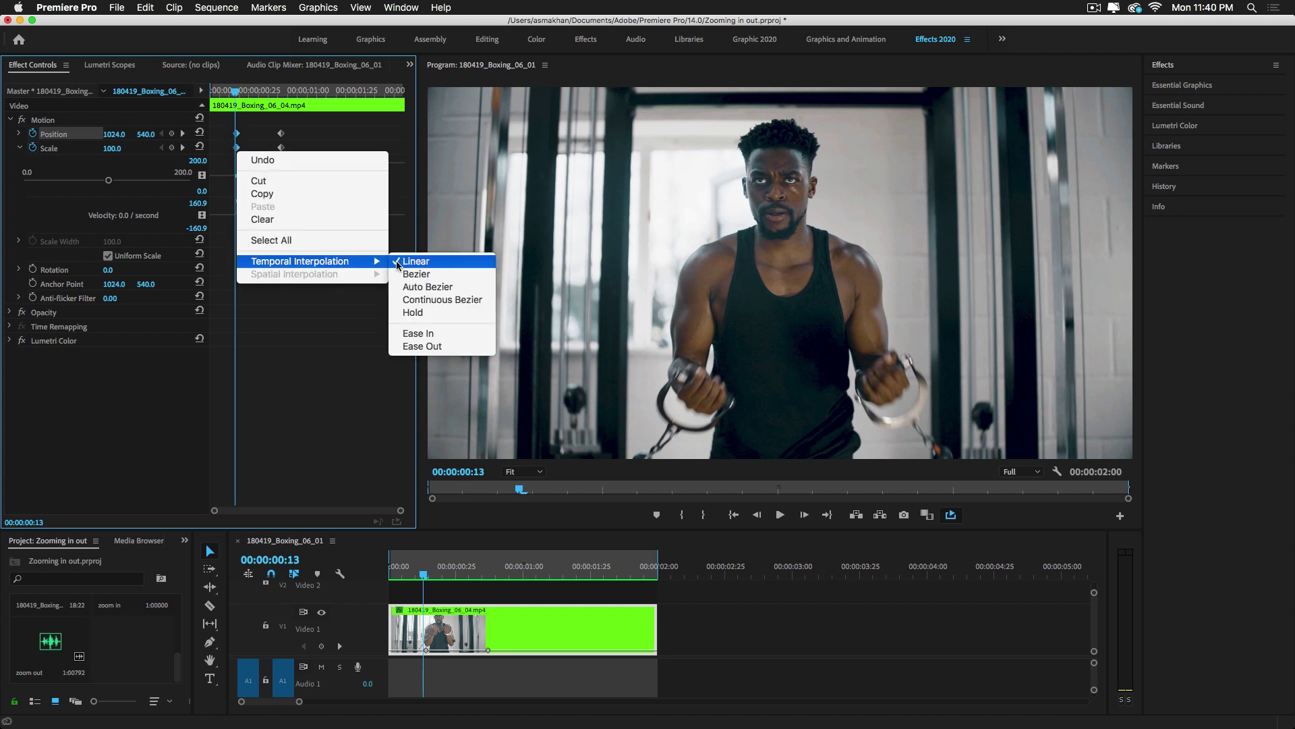
{"action": "left_click", "coordinate": [432, 345]}
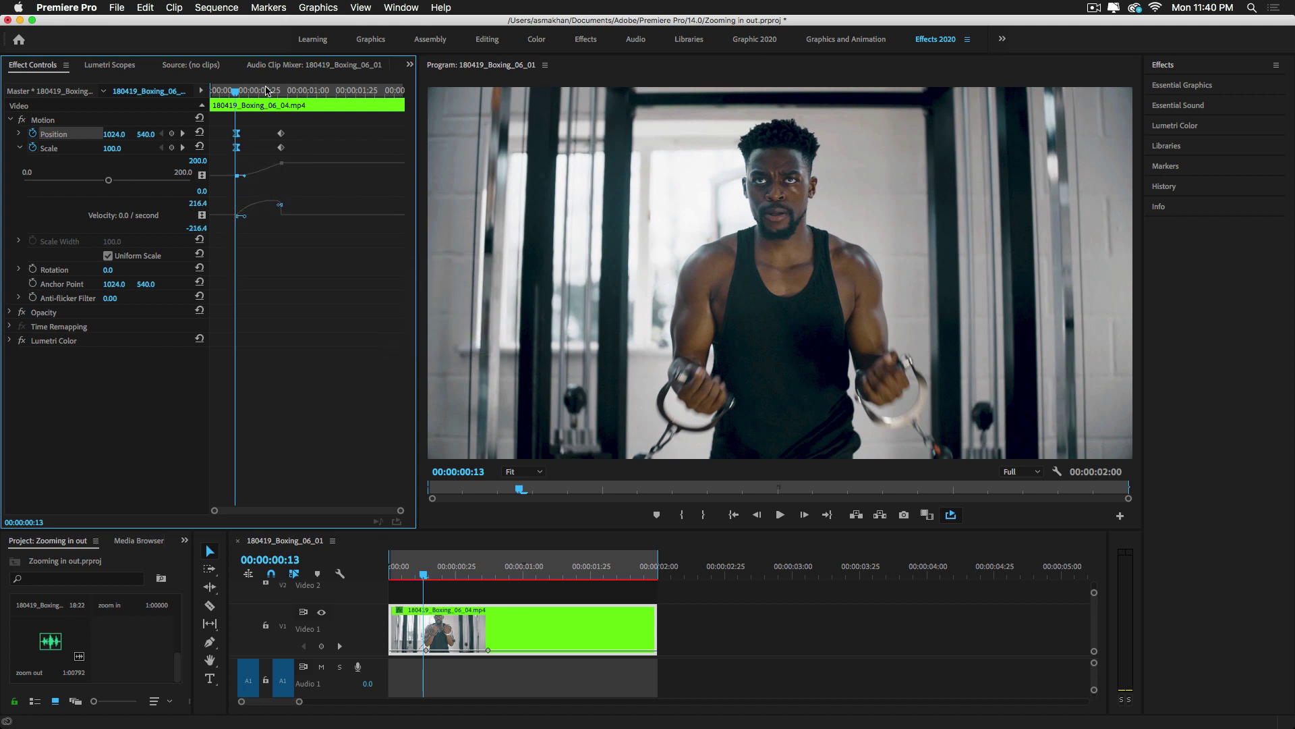
Set the ending Position and Scale keyframes at 00:00:00:36 to Ease In.
{"action": "left_click_drag", "start_coordinate": [267, 90], "coordinate": [281, 91]}
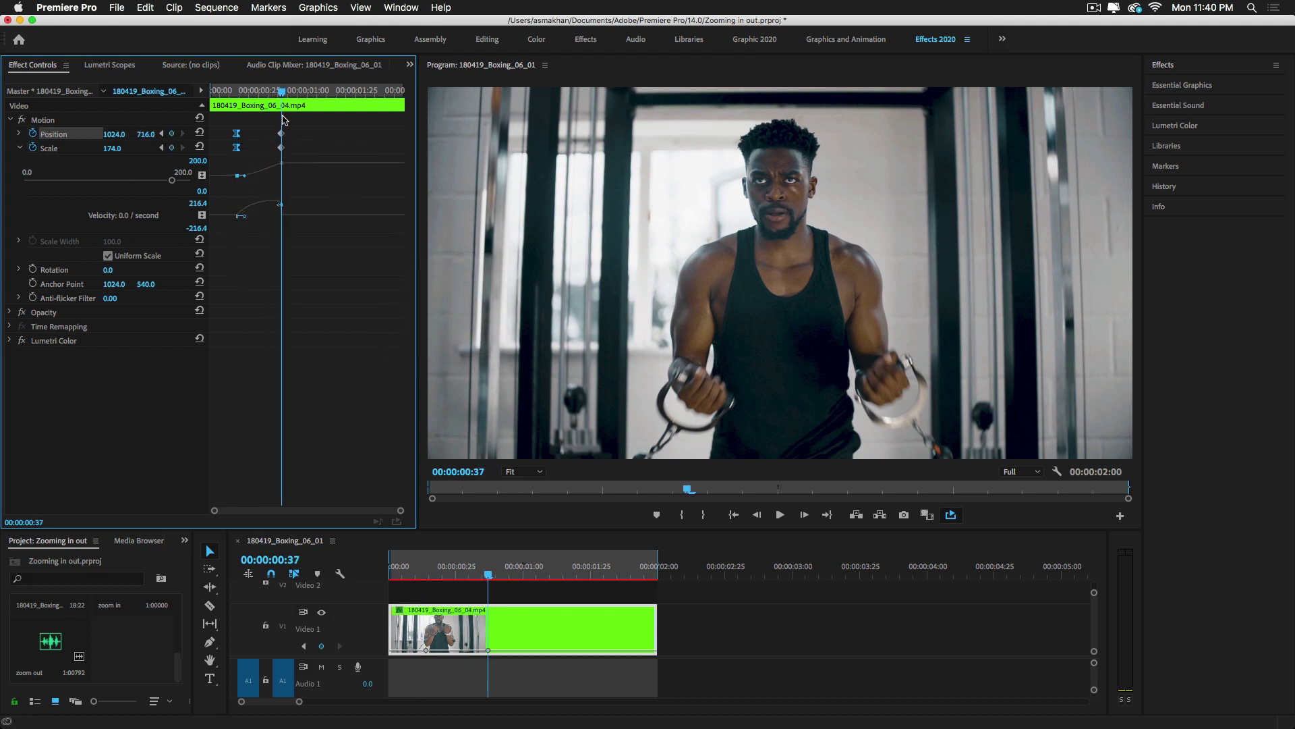
{"action": "left_click_drag", "start_coordinate": [288, 148], "coordinate": [292, 158]}
{"action": "right_click", "coordinate": [282, 153]}
{"action": "mouse_move", "coordinate": [348, 264]}
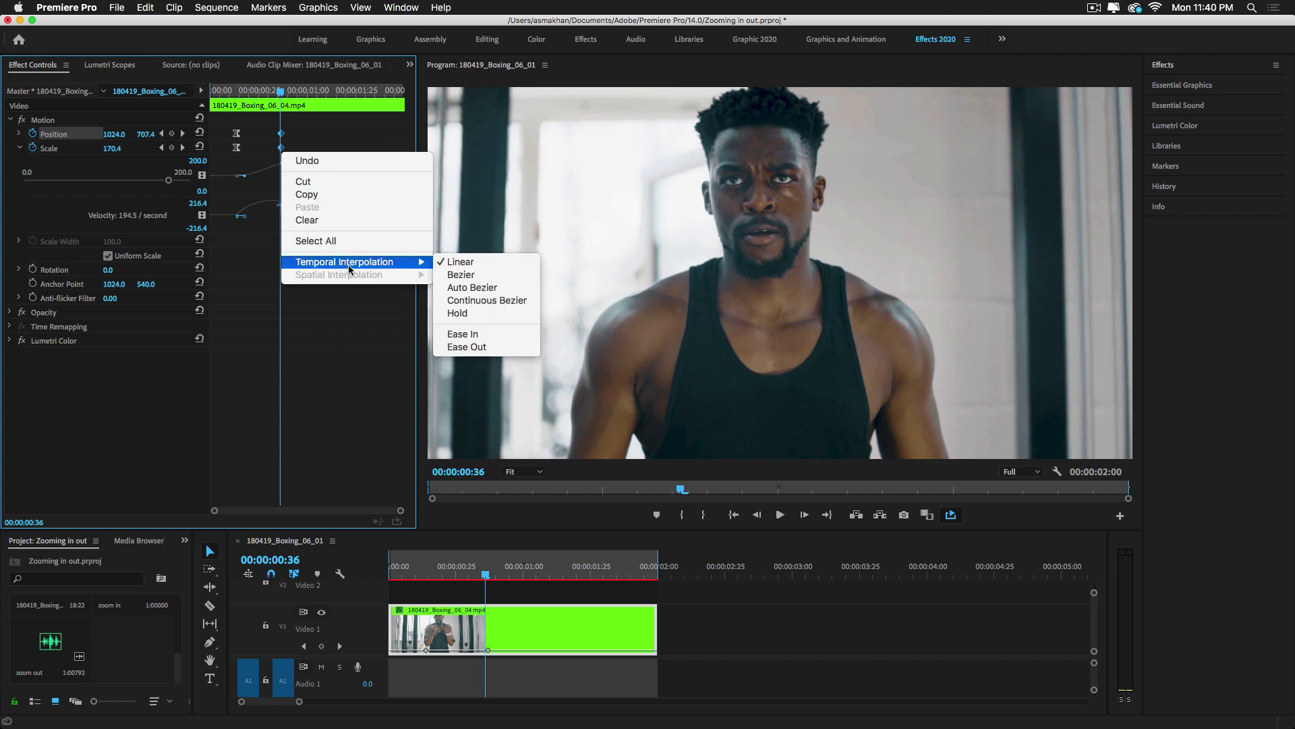
{"action": "left_click", "coordinate": [463, 335]}
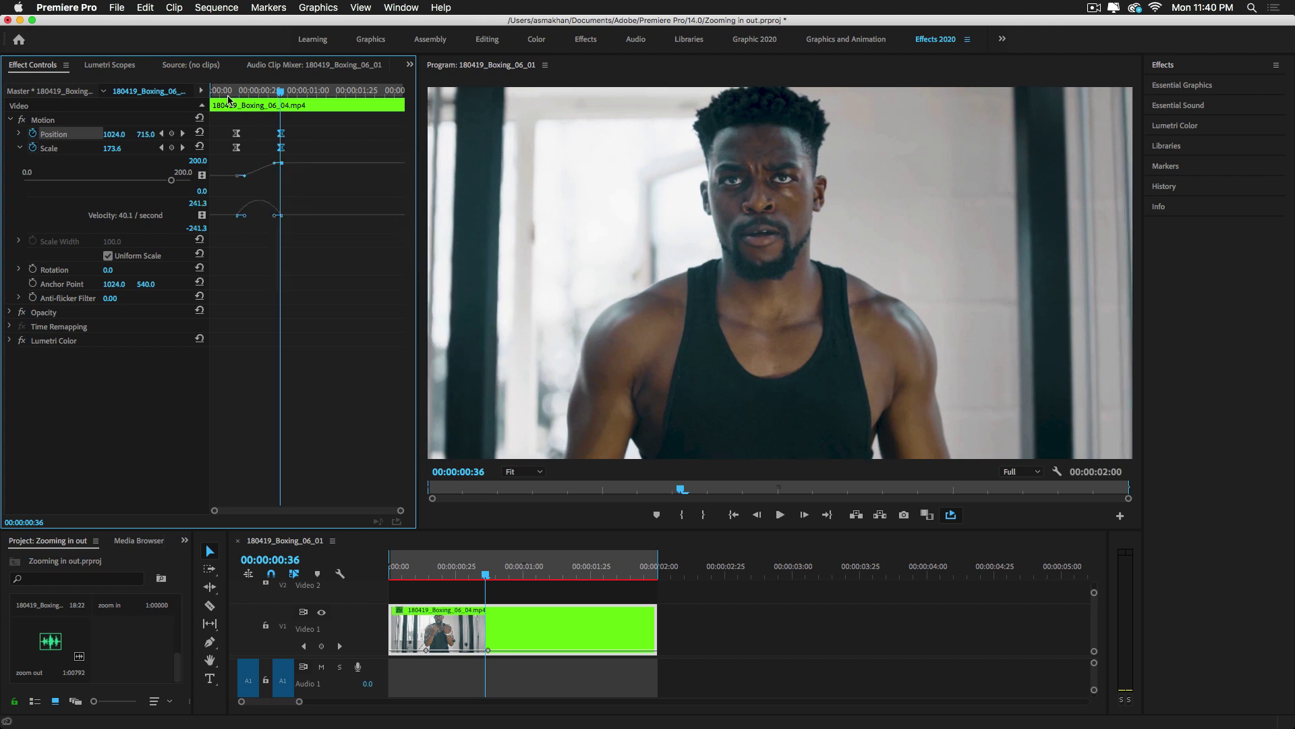
Trim the work area to bracket the zoom, then render and play it.
{"action": "left_click_drag", "start_coordinate": [660, 567], "coordinate": [509, 567]}
{"action": "left_click_drag", "start_coordinate": [394, 567], "coordinate": [409, 568]}
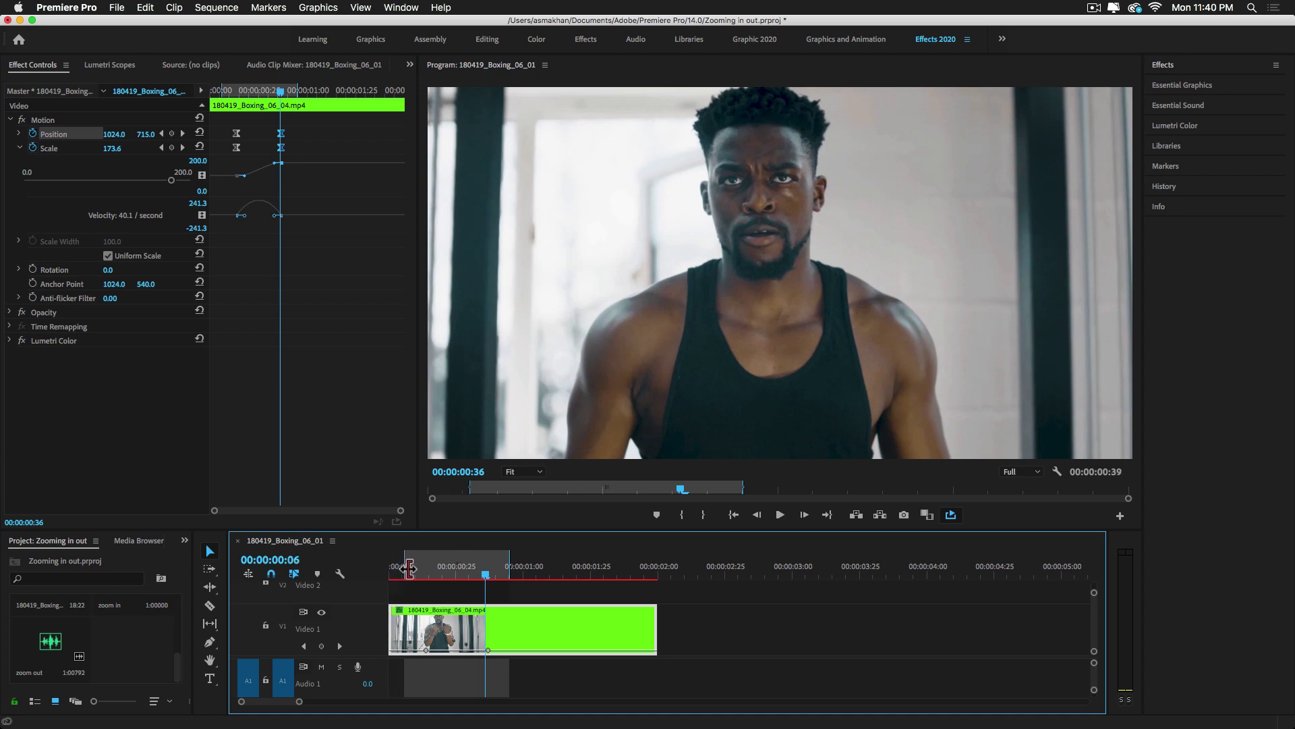
{"action": "key", "text": "Return"}
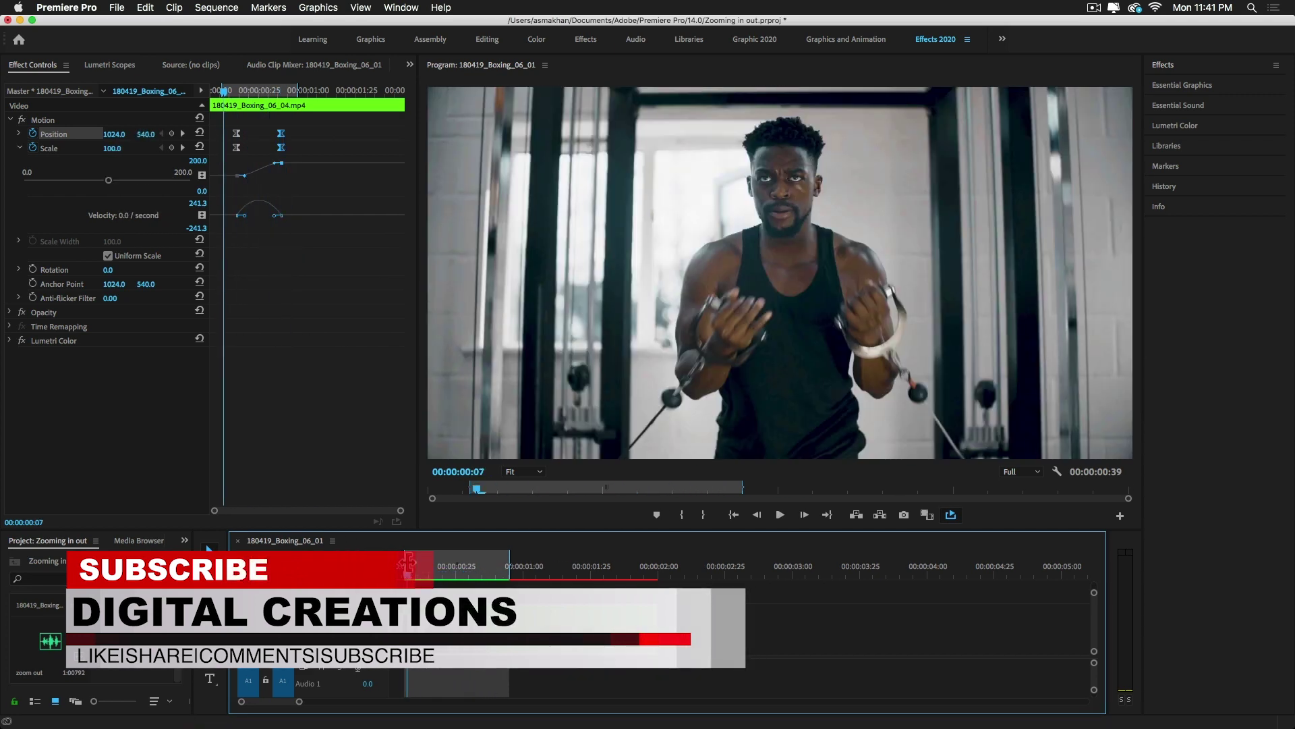
{"action": "key", "text": "space"}
{"action": "key", "text": "Return"}
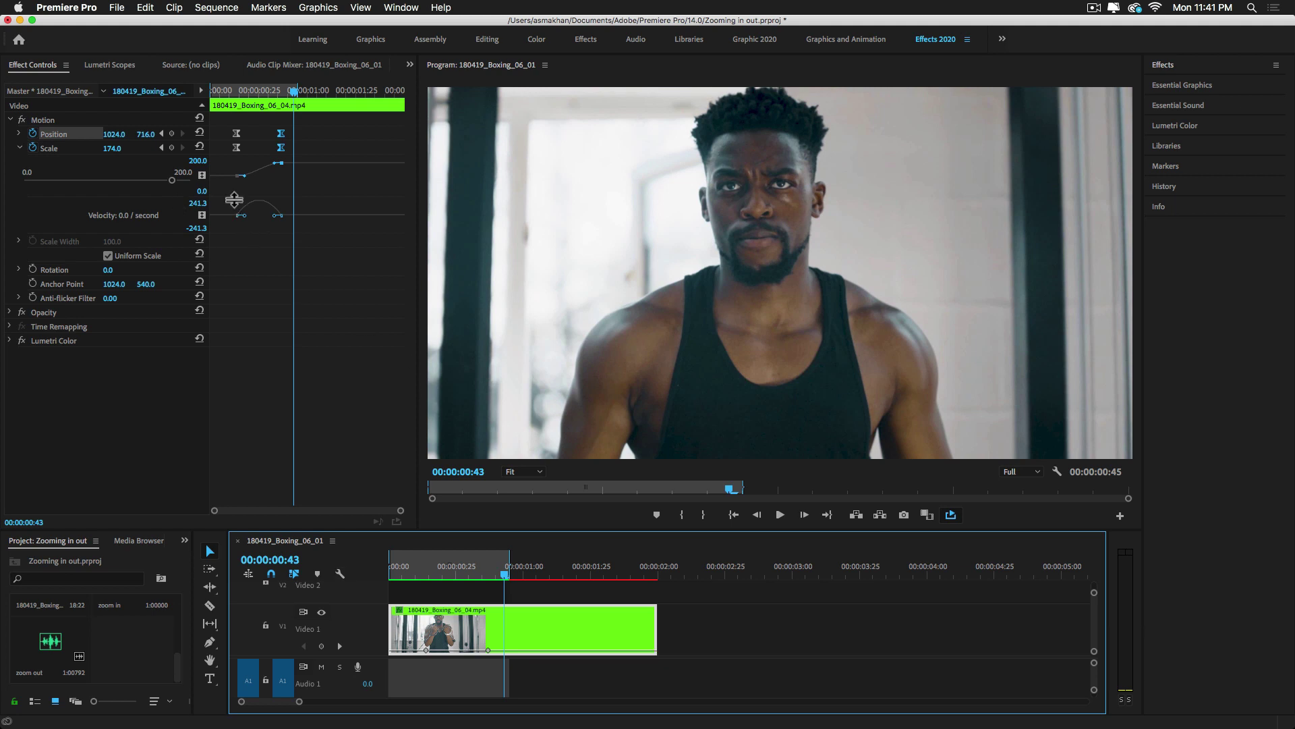
Steepen the Scale velocity curve into the last keyframe to a 272.2 peak.
{"action": "left_click_drag", "start_coordinate": [232, 197], "coordinate": [231, 211]}
{"action": "left_click_drag", "start_coordinate": [404, 517], "coordinate": [379, 518]}
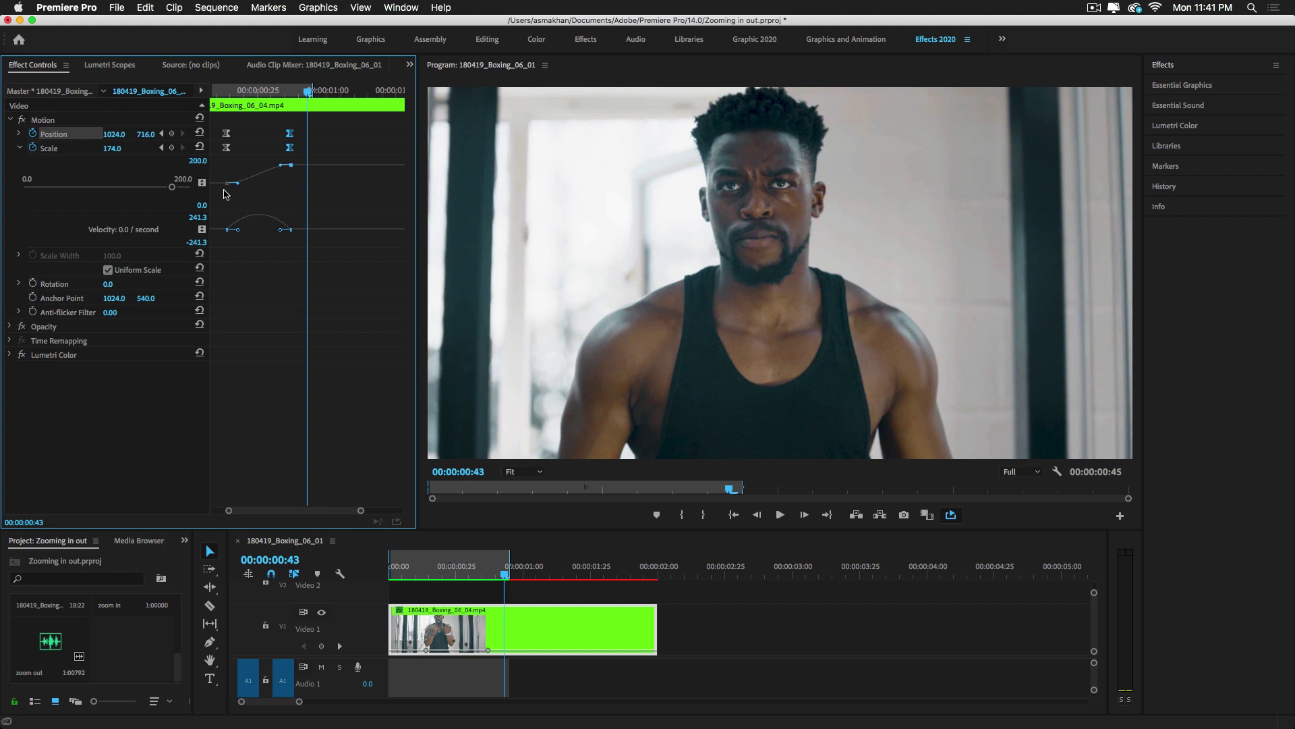
{"action": "left_click", "coordinate": [223, 92]}
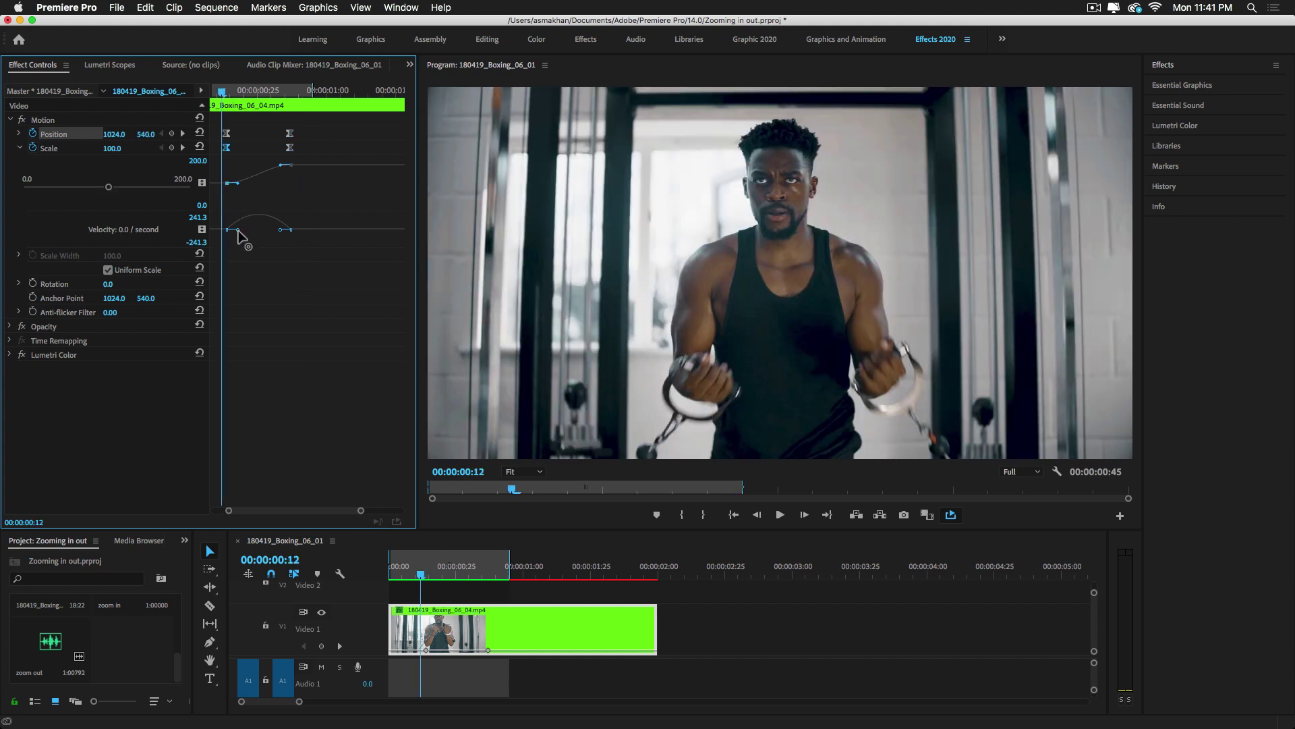
{"action": "left_click_drag", "start_coordinate": [281, 230], "coordinate": [277, 231]}
Render the revised zoom and place the 'zoom in' sound on audio track A1.
{"action": "key", "text": "Return"}
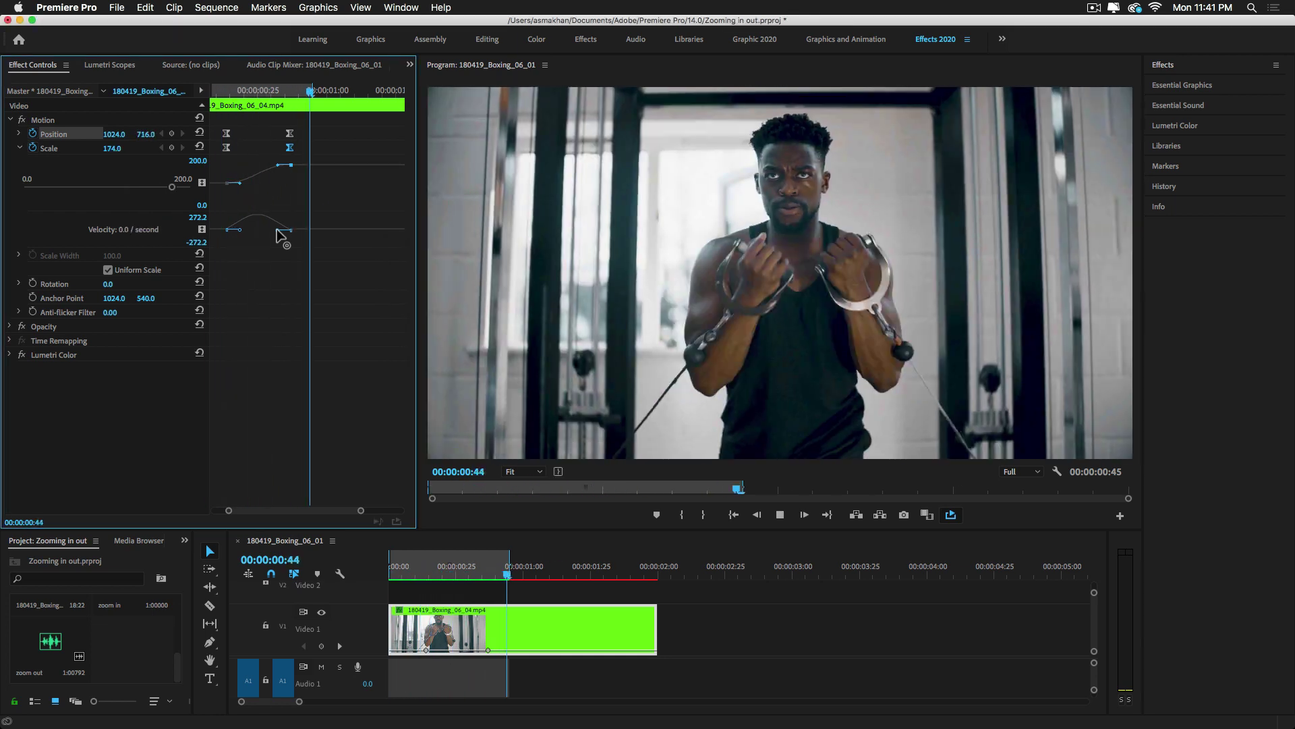
{"action": "key", "text": "space"}
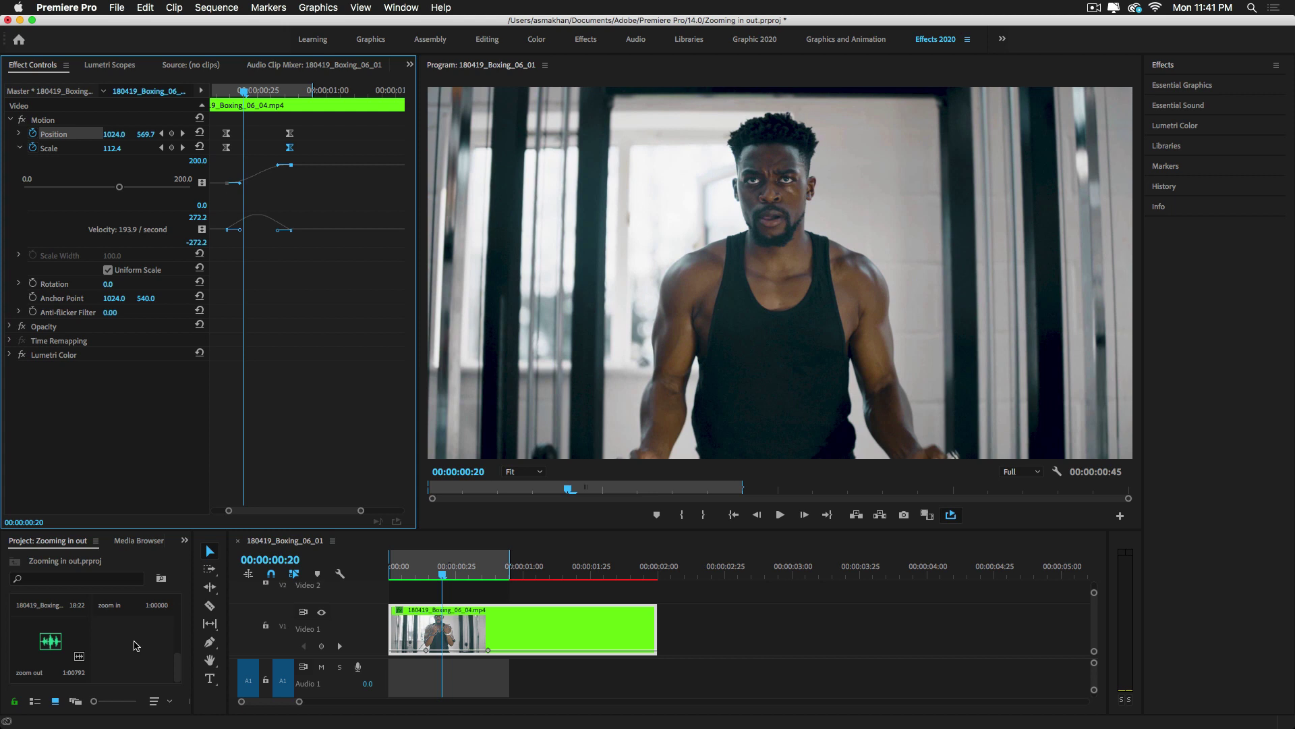
{"action": "left_click_drag", "start_coordinate": [180, 668], "coordinate": [390, 668]}
{"action": "key", "text": "Home"}
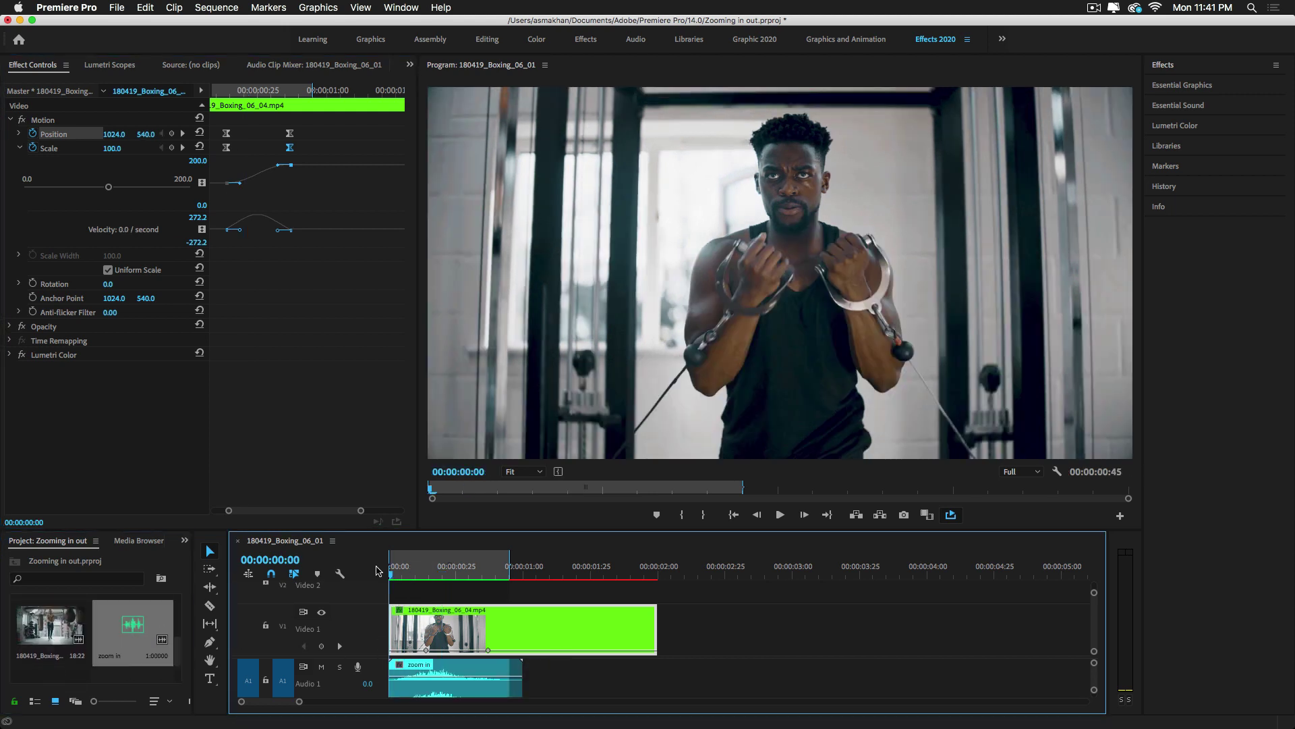
Watch the zoom with sound full screen, then extend the work area and go to 00:00:01:02.
{"action": "key", "text": "space"}
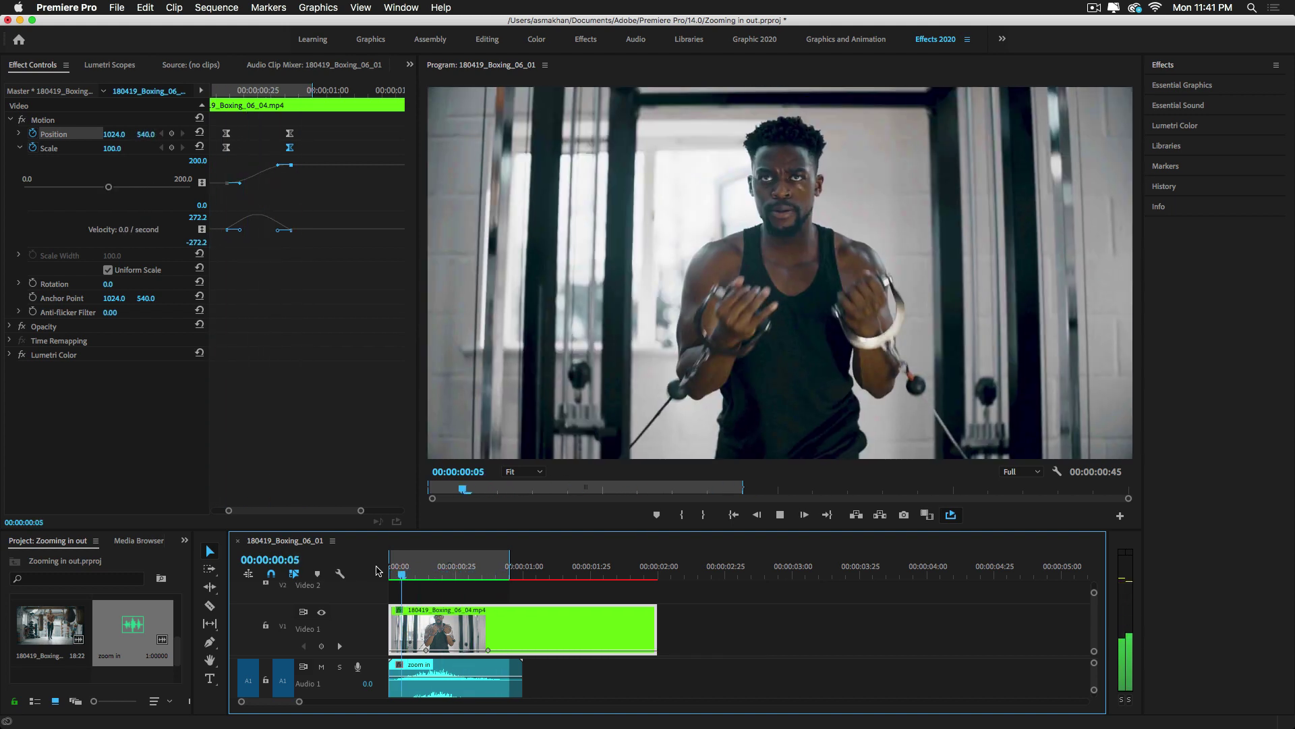
{"action": "left_click", "coordinate": [396, 564]}
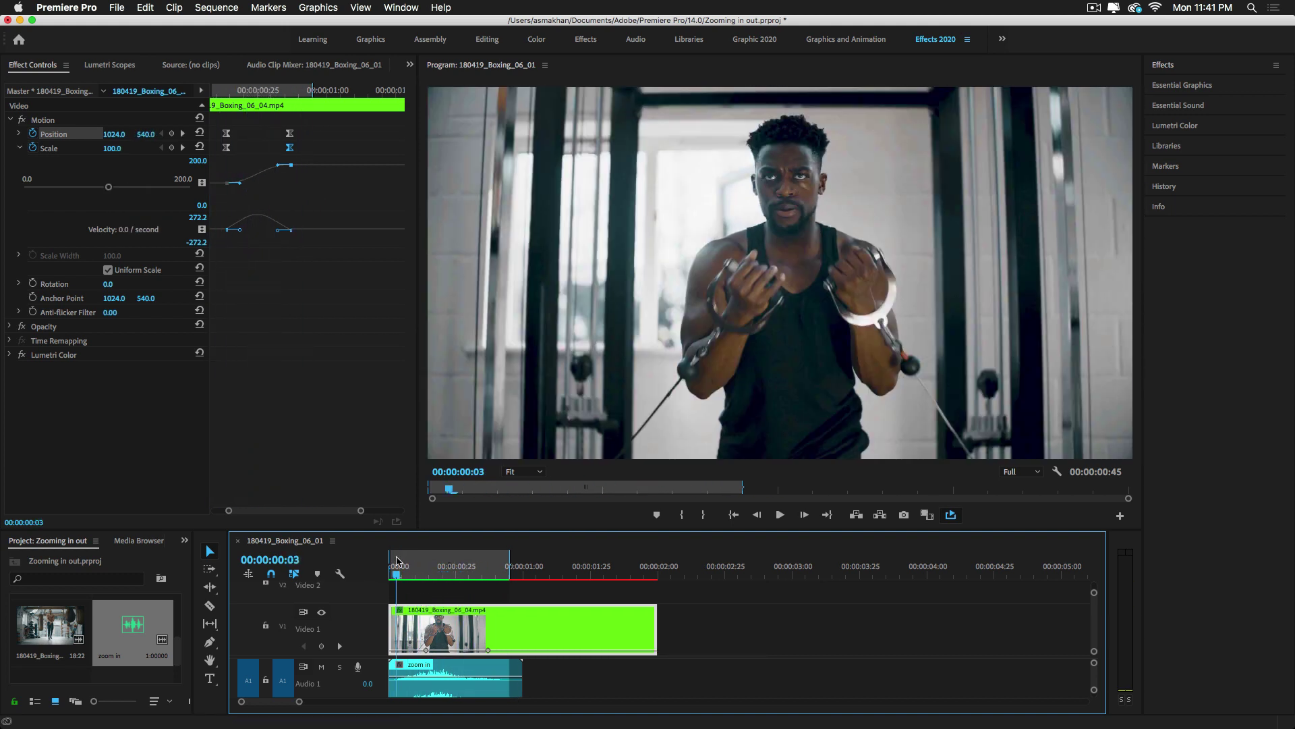
{"action": "key", "text": "ctrl+grave"}
{"action": "key", "text": "space"}
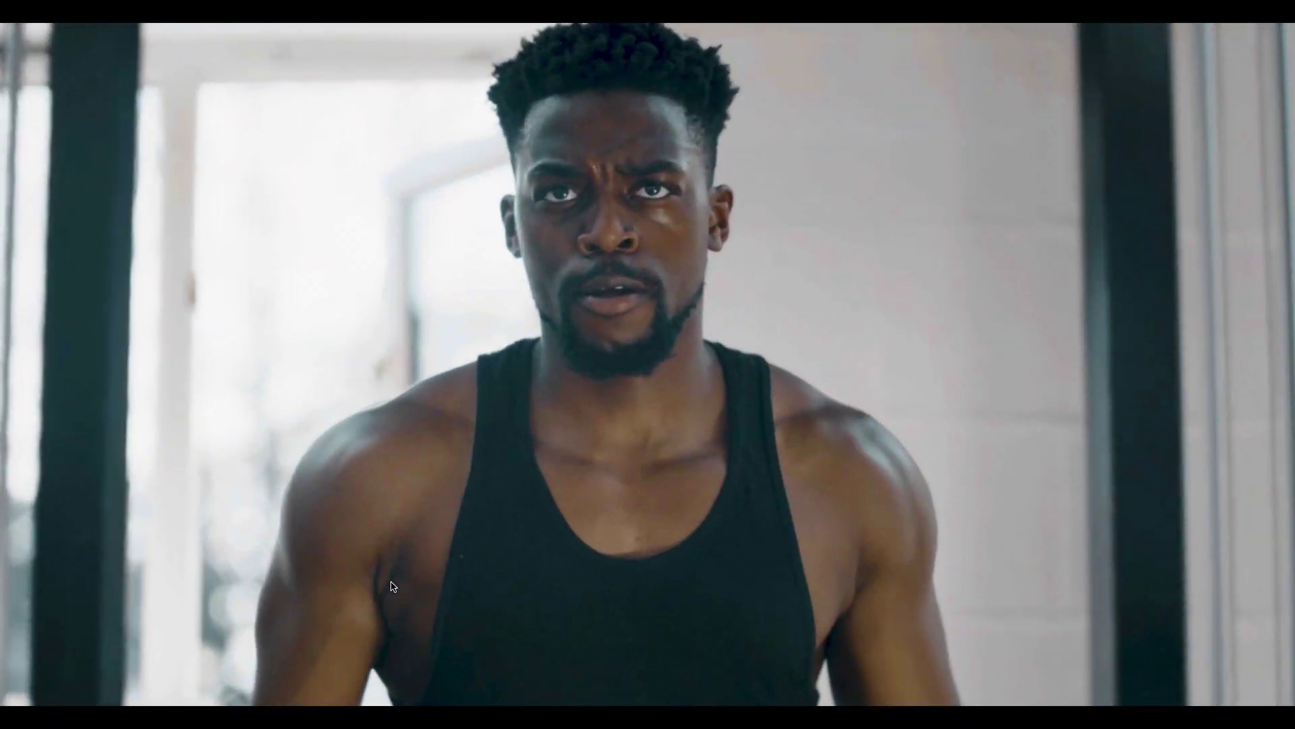
{"action": "key", "text": "ctrl+grave"}
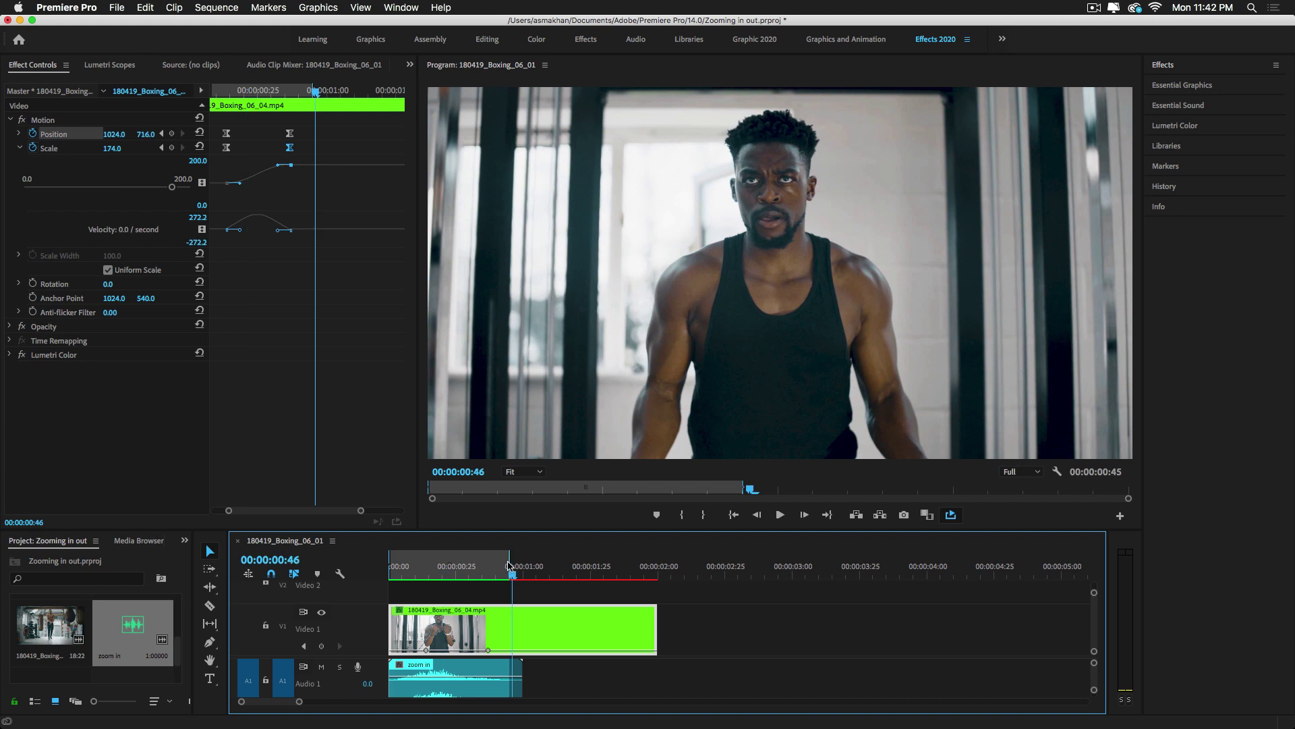
{"action": "left_click_drag", "start_coordinate": [512, 569], "coordinate": [616, 572]}
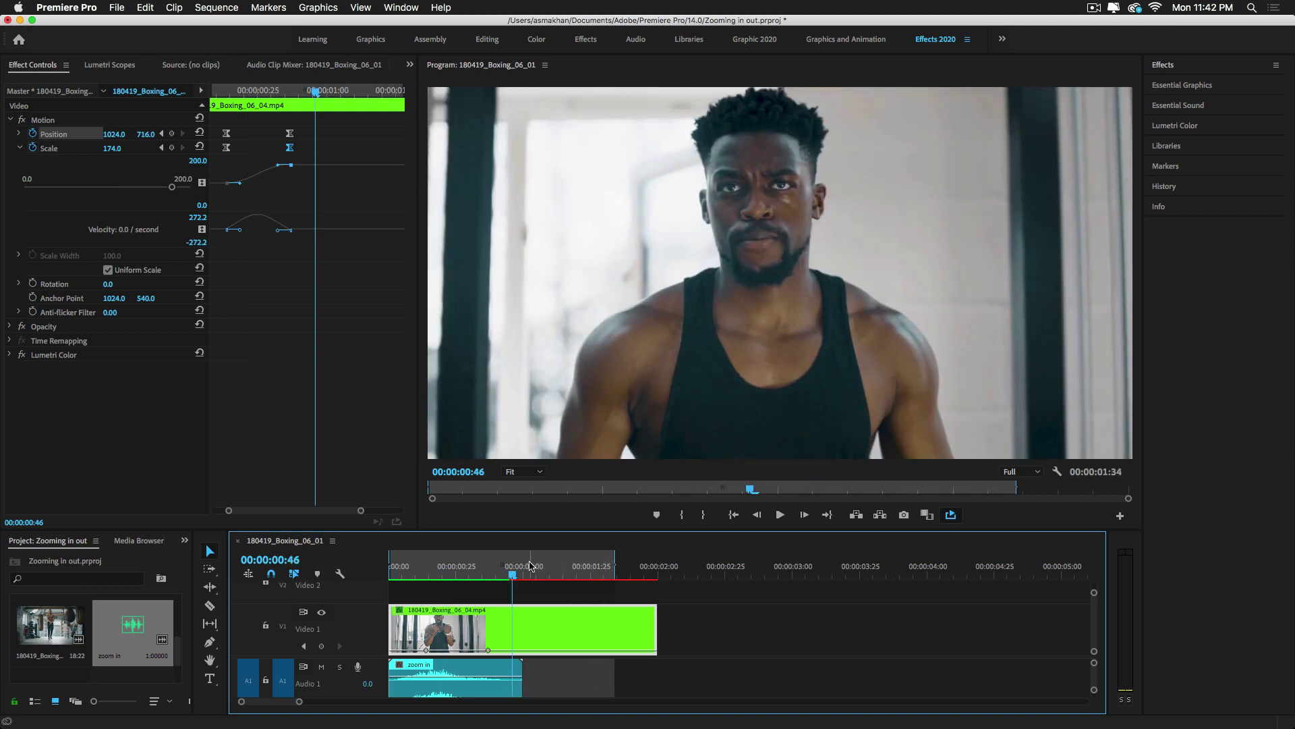
{"action": "left_click_drag", "start_coordinate": [318, 93], "coordinate": [335, 94]}
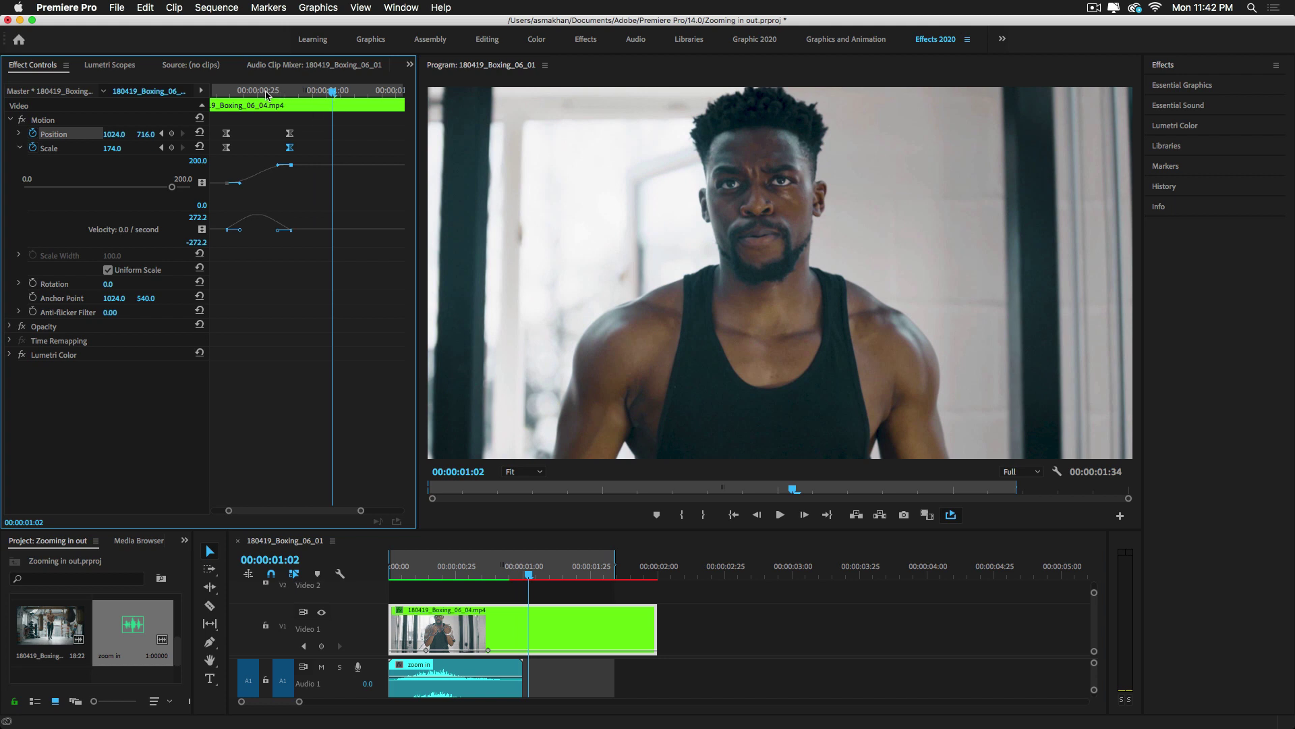
Hold the zoom with keyframes at 1:02, then reset Position and Scale at 1:23.
{"action": "left_click", "coordinate": [172, 133]}
{"action": "left_click", "coordinate": [172, 148]}
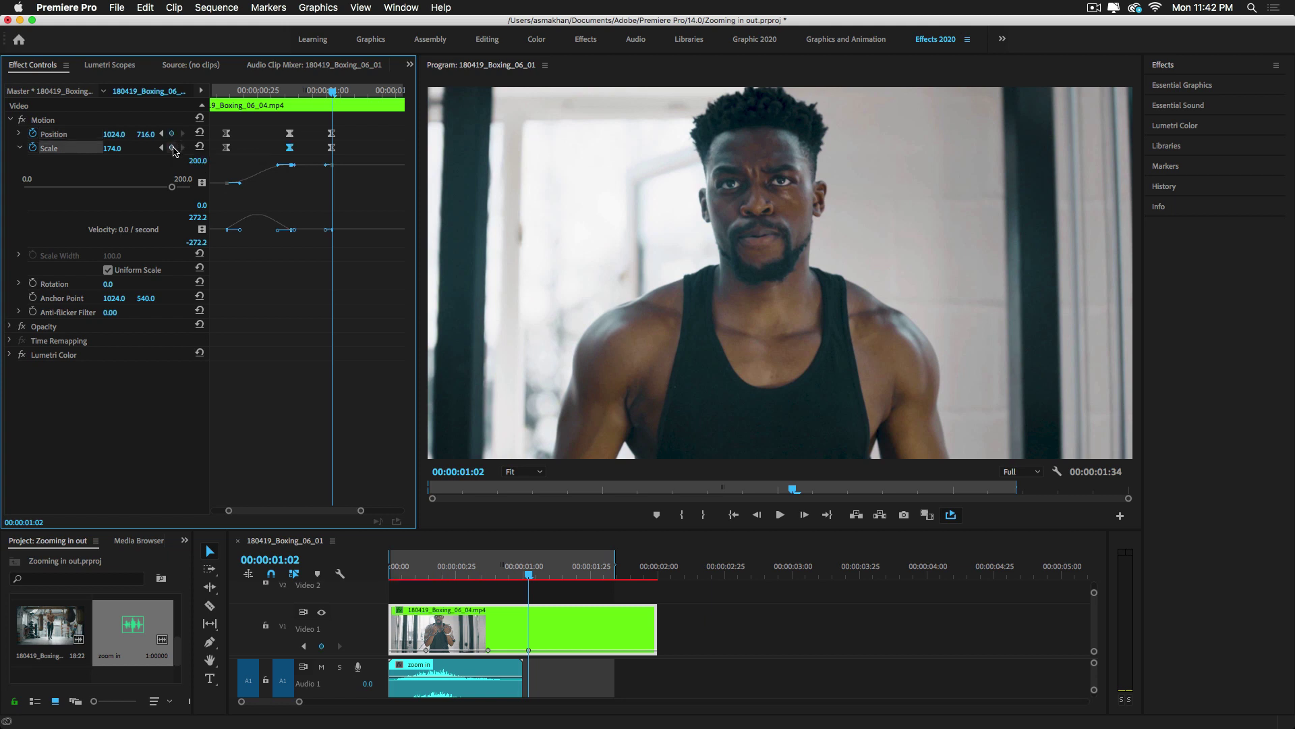
{"action": "left_click_drag", "start_coordinate": [342, 94], "coordinate": [393, 97]}
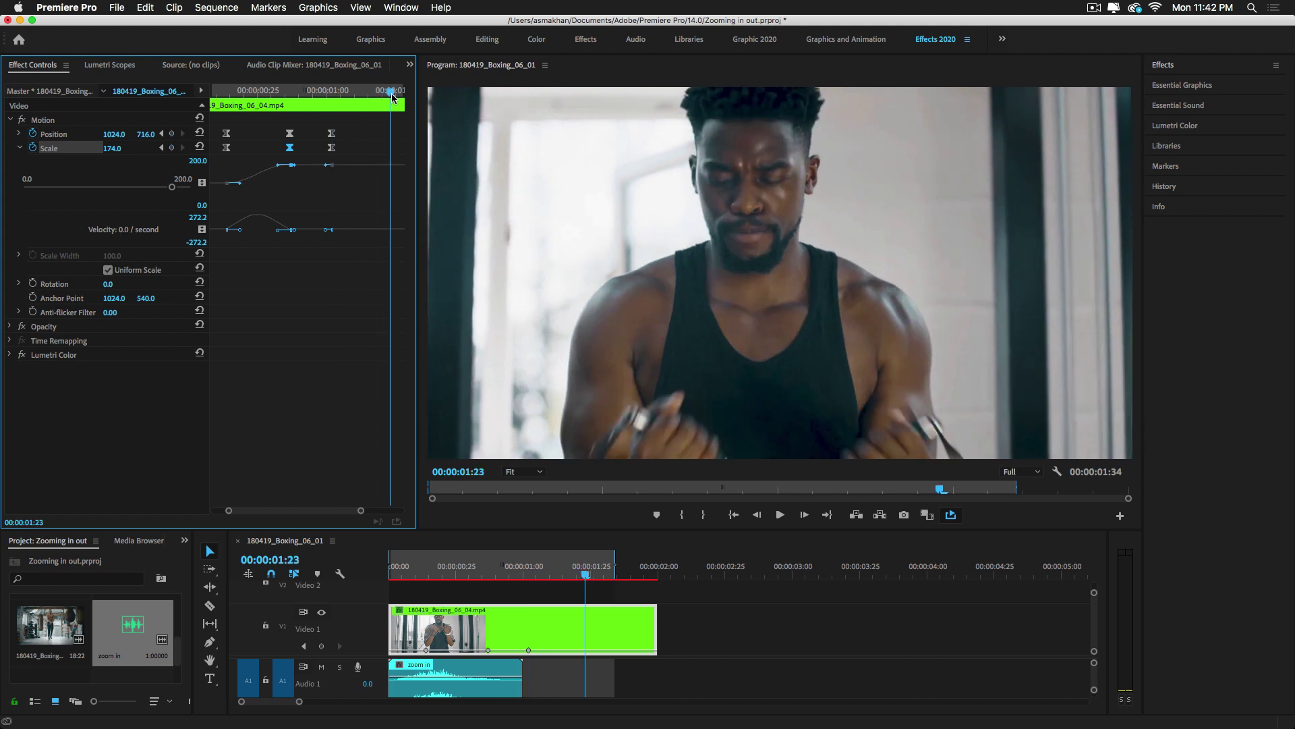
{"action": "left_click", "coordinate": [199, 133]}
{"action": "left_click", "coordinate": [200, 148]}
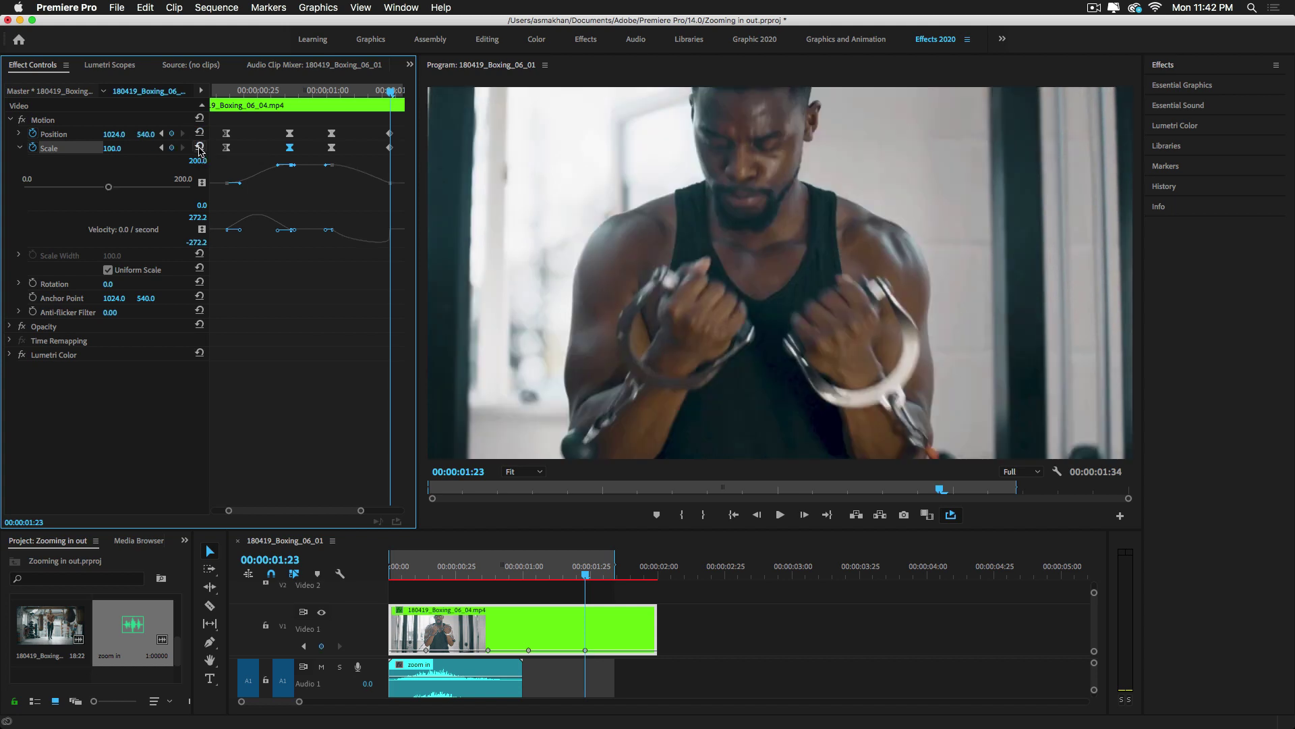
{"action": "left_click_drag", "start_coordinate": [377, 124], "coordinate": [404, 161]}
Set the final zoom-out keyframes to Ease In and render the preview.
{"action": "right_click", "coordinate": [390, 148]}
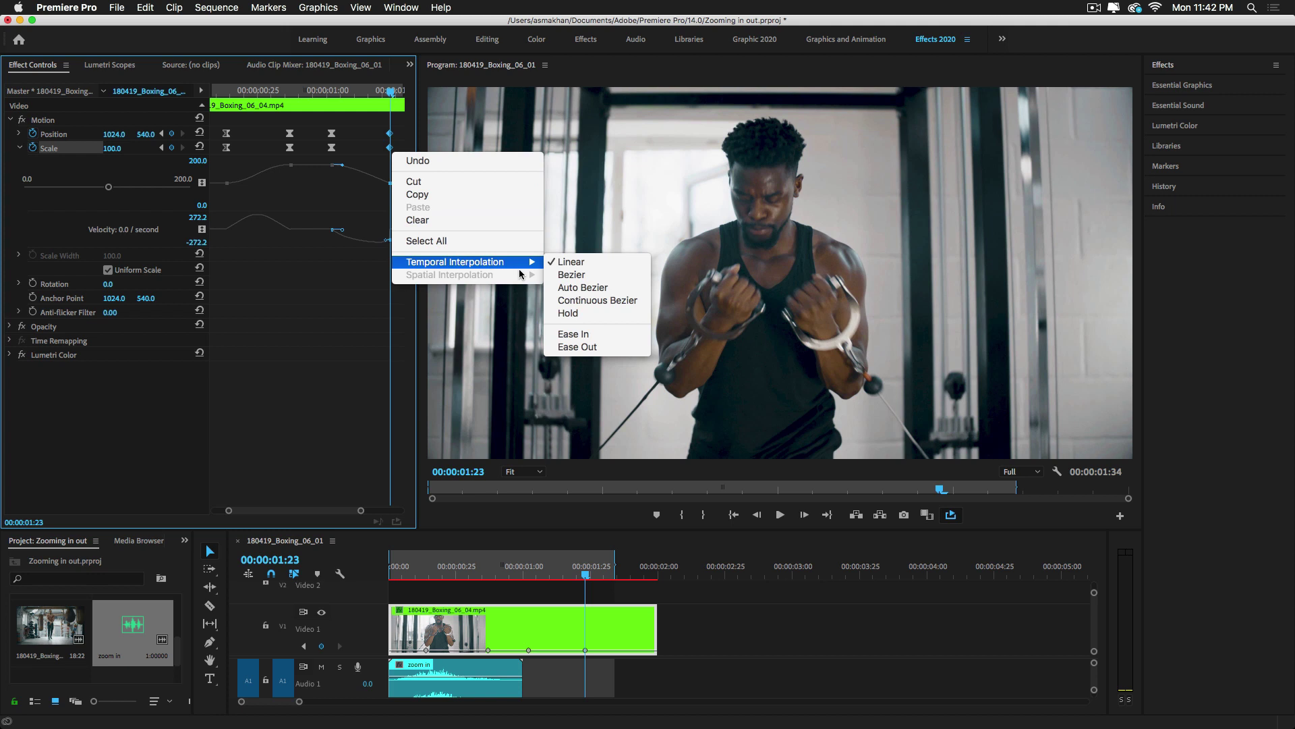
{"action": "mouse_move", "coordinate": [532, 262]}
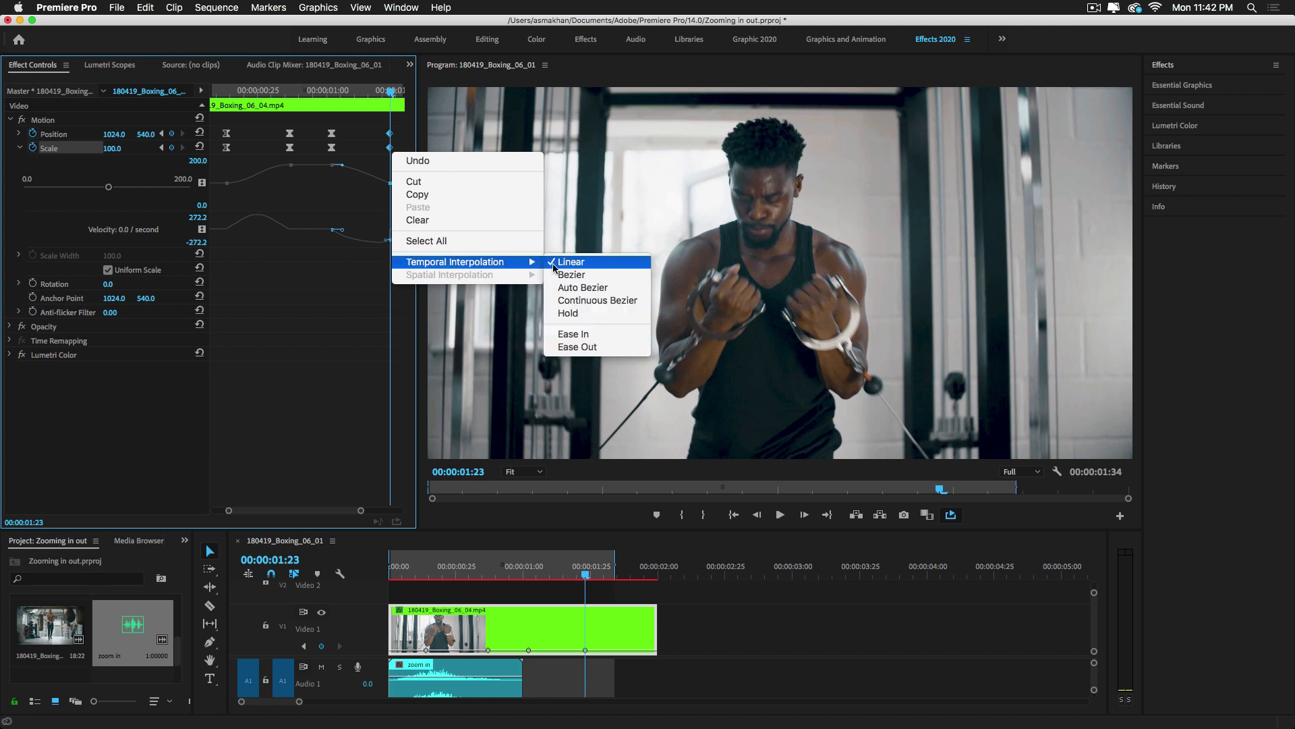
{"action": "left_click", "coordinate": [567, 336]}
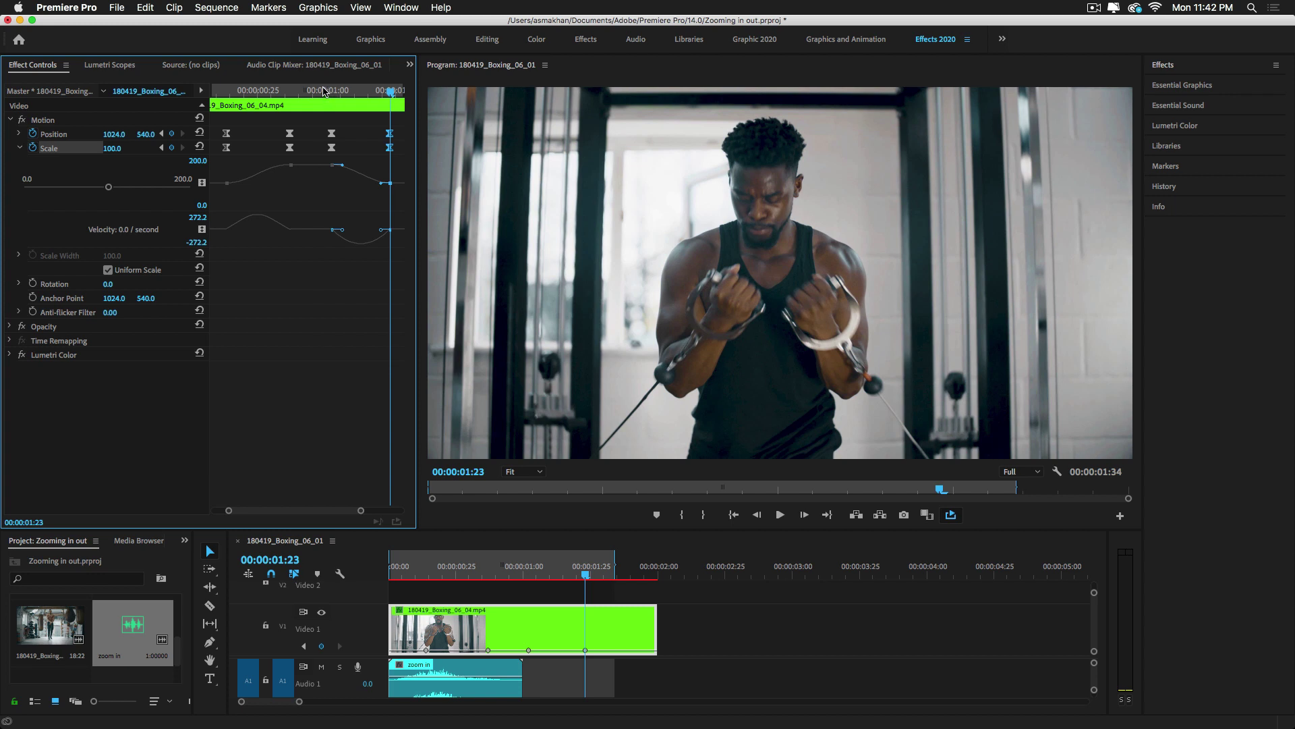
{"action": "key", "text": "Return"}
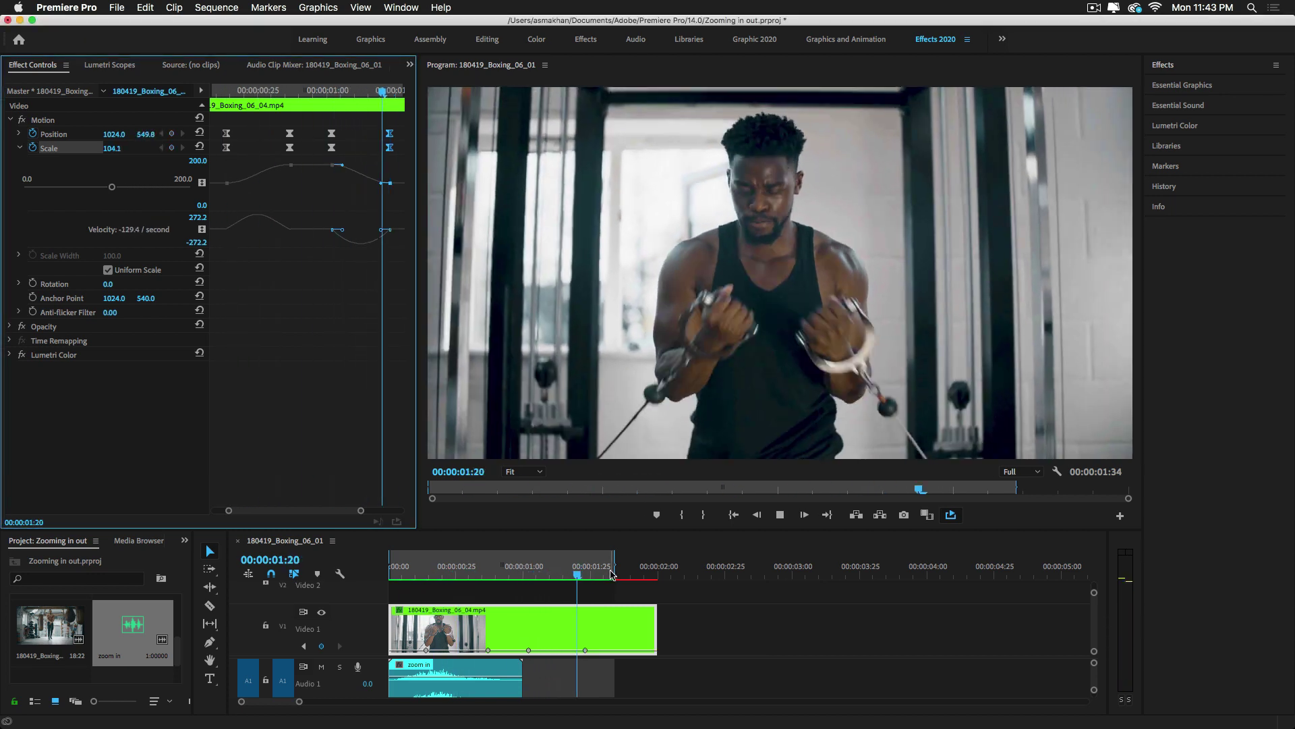
Scrub from 00:00:01:00 through the zoom-out to check it.
{"action": "left_click", "coordinate": [526, 571]}
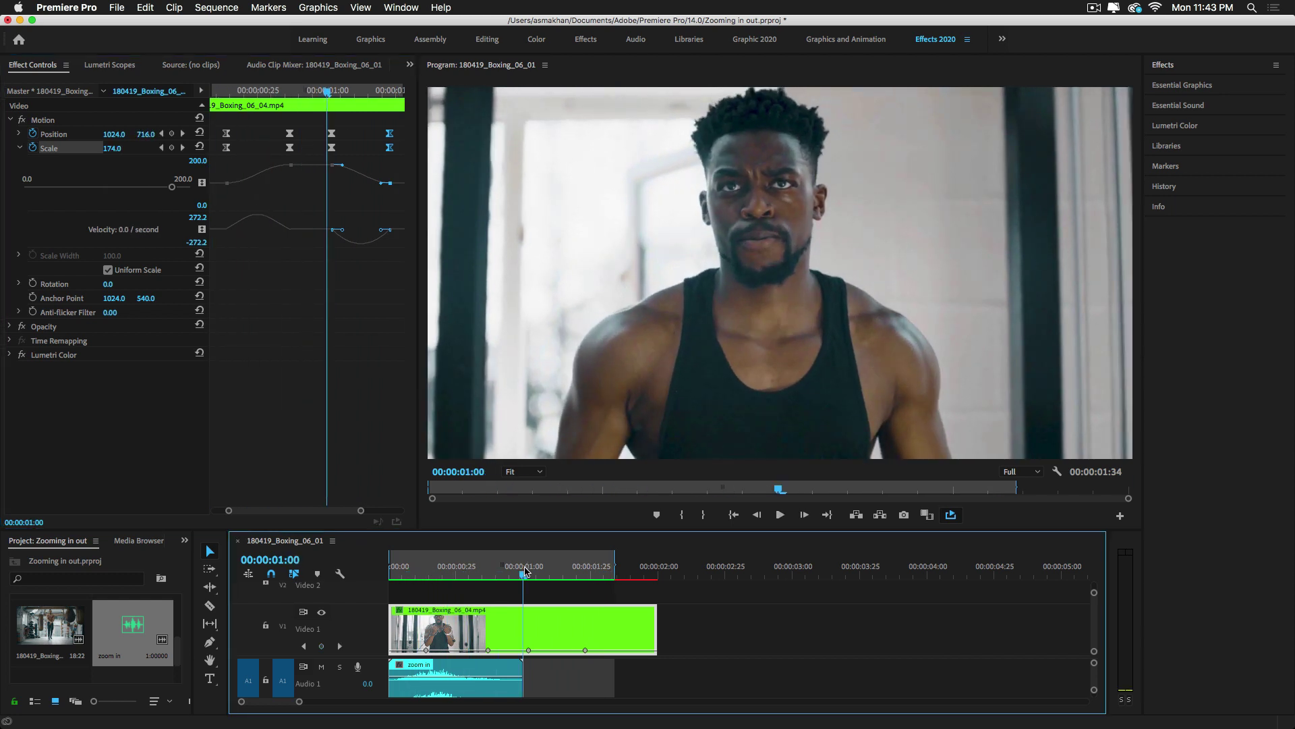
{"action": "left_click_drag", "start_coordinate": [526, 572], "coordinate": [585, 569]}
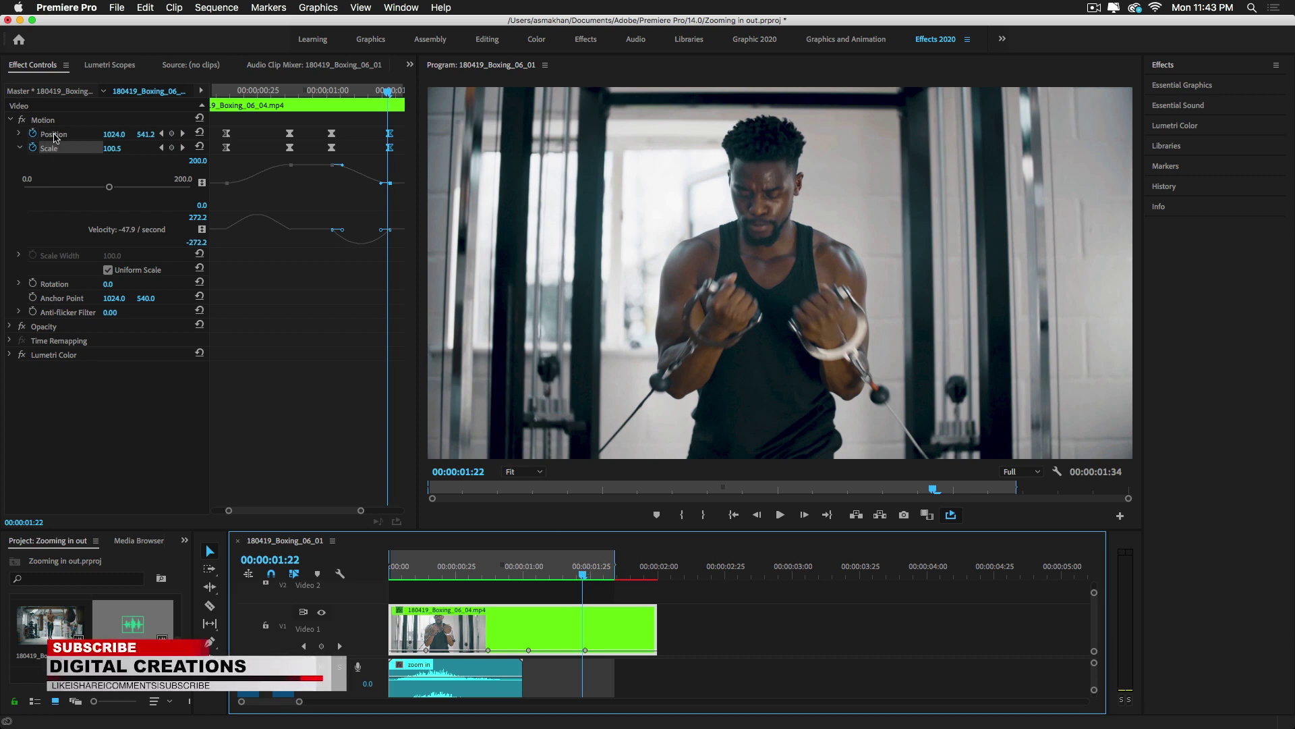
{"action": "scroll", "coordinate": [41, 647], "scroll_direction": "down", "scroll_amount": 2}
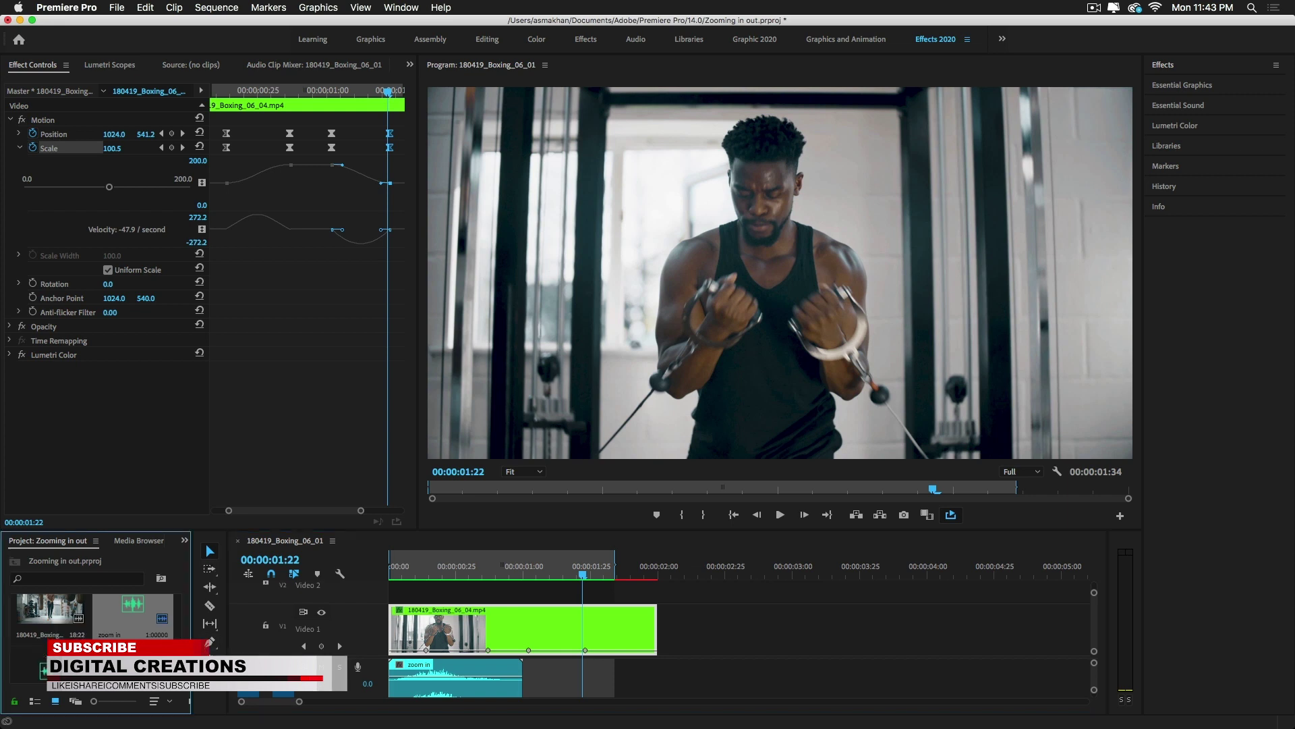
Add the 'zoom out' sound after 'zoom in' on A1 and play the sequence to 00:00:02:00 full screen.
{"action": "left_click_drag", "start_coordinate": [41, 645], "coordinate": [523, 673]}
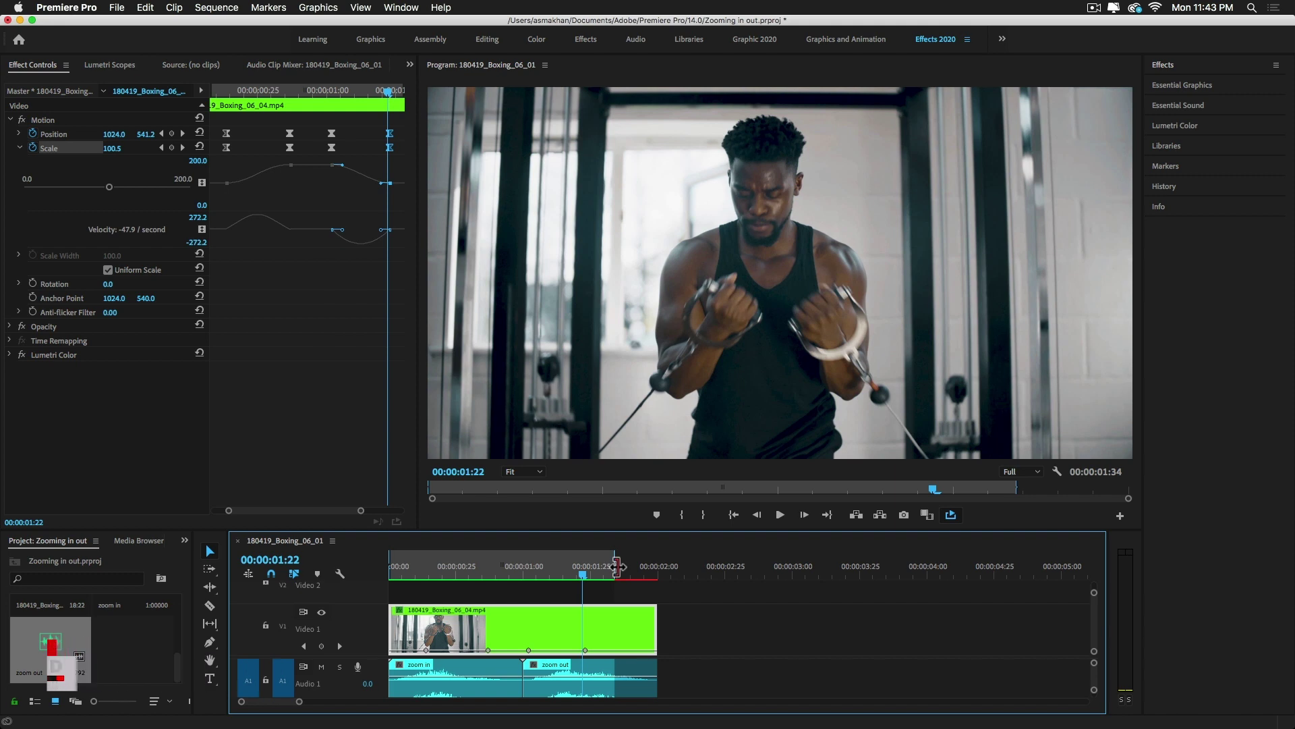
{"action": "left_click_drag", "start_coordinate": [614, 565], "coordinate": [656, 566]}
{"action": "key", "text": "Return"}
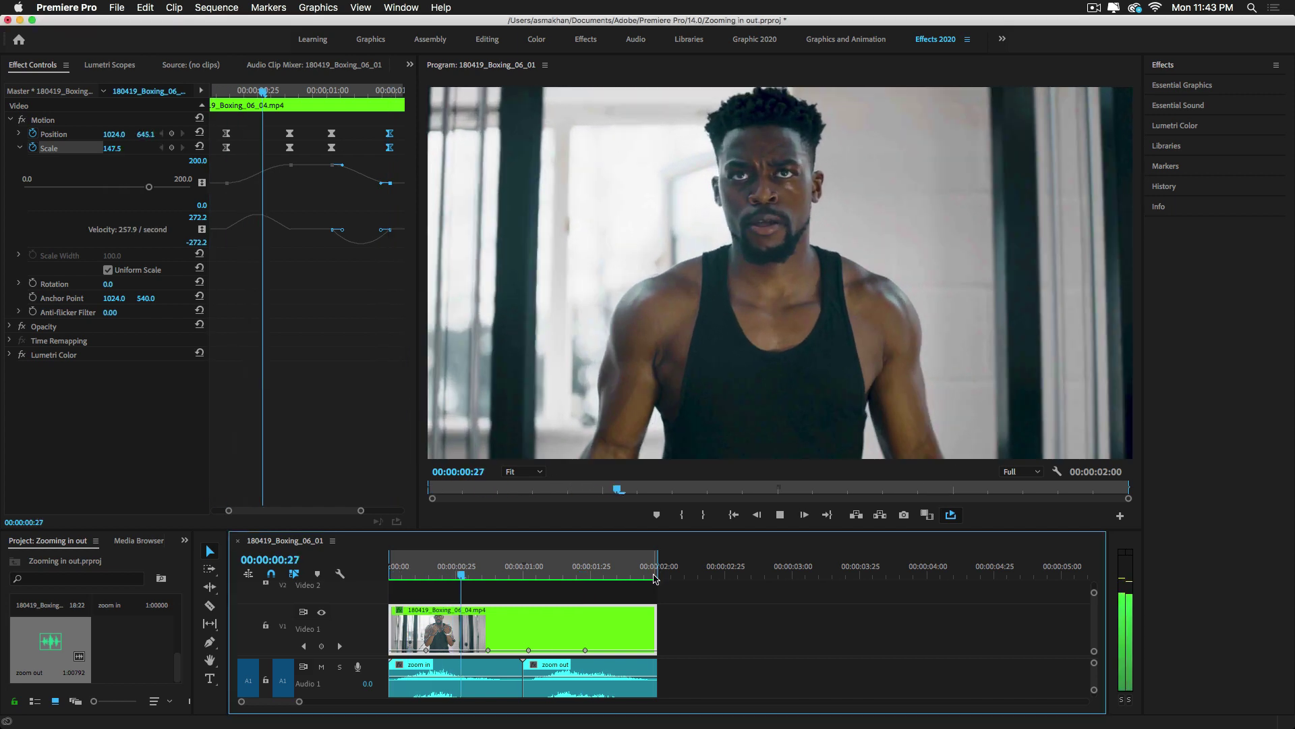
{"action": "key", "text": "ctrl+grave"}
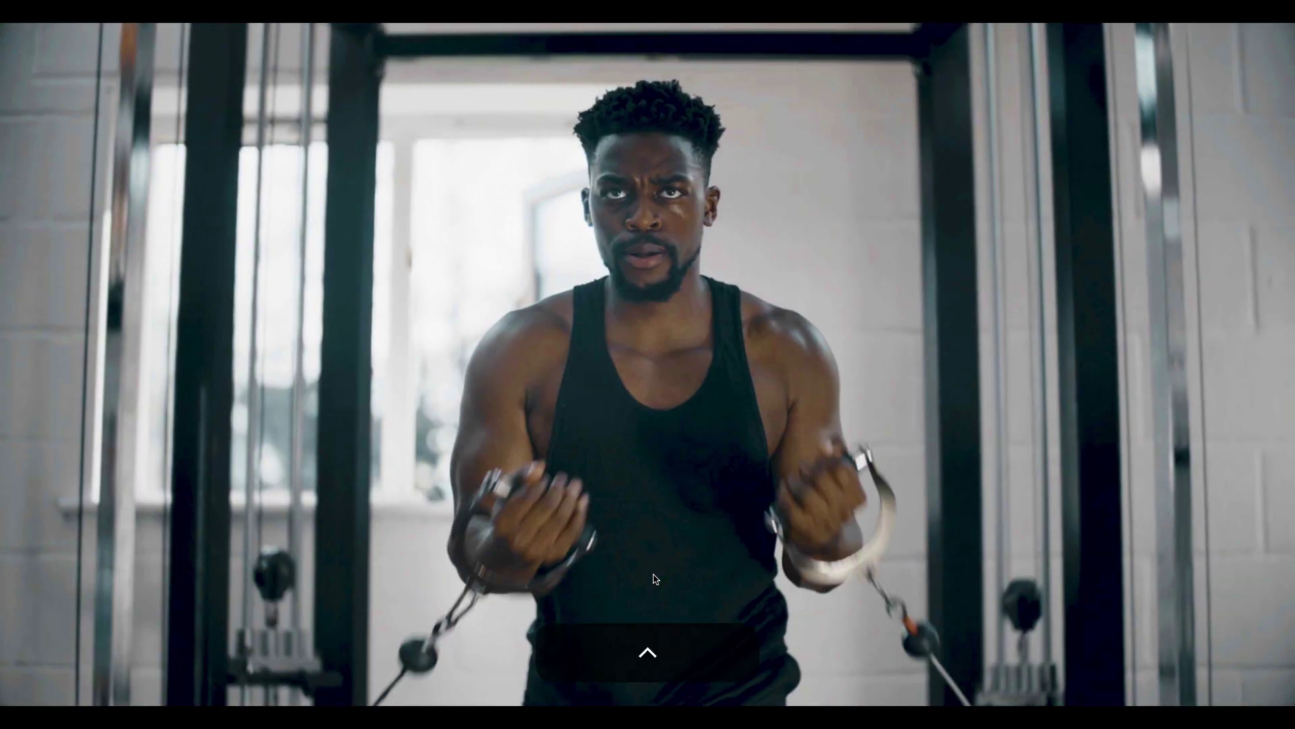
Leave full screen and replay the zoom transition from near the start.
{"action": "key", "text": "ctrl+grave"}
{"action": "left_click_drag", "start_coordinate": [472, 575], "coordinate": [410, 577]}
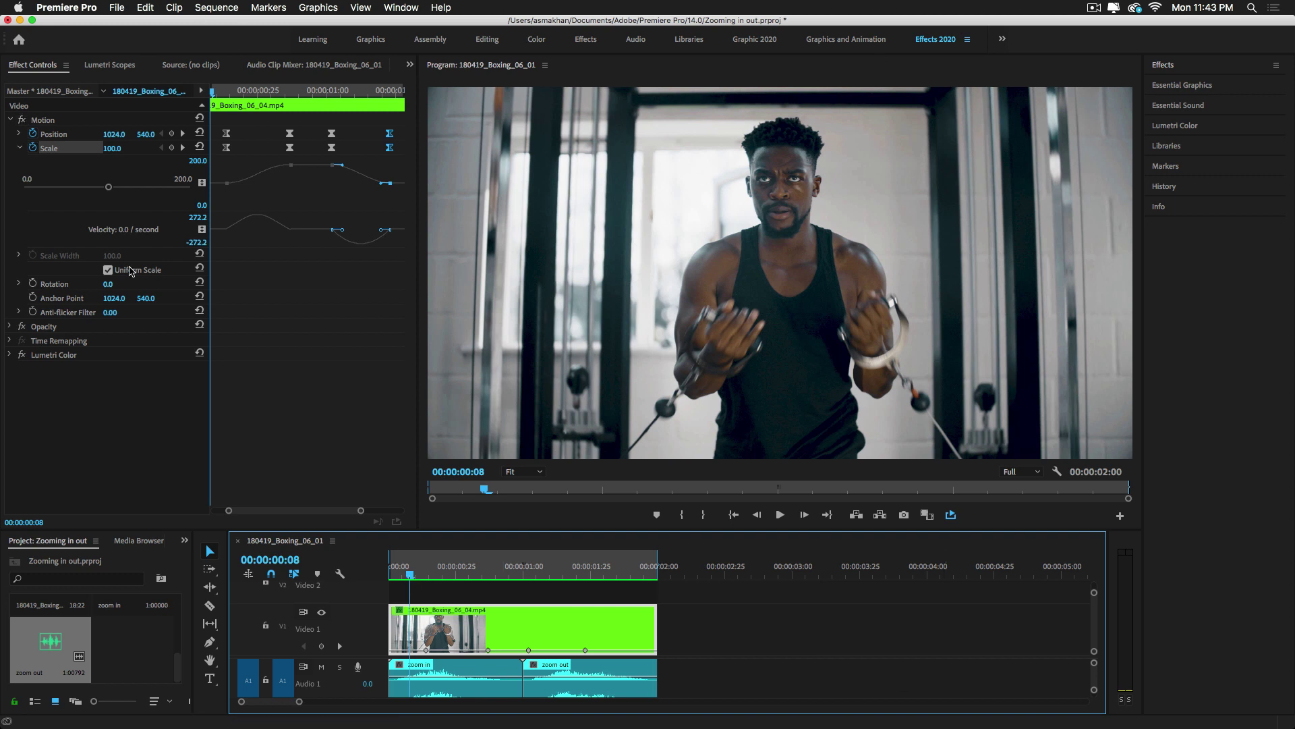
{"action": "key", "text": "space"}
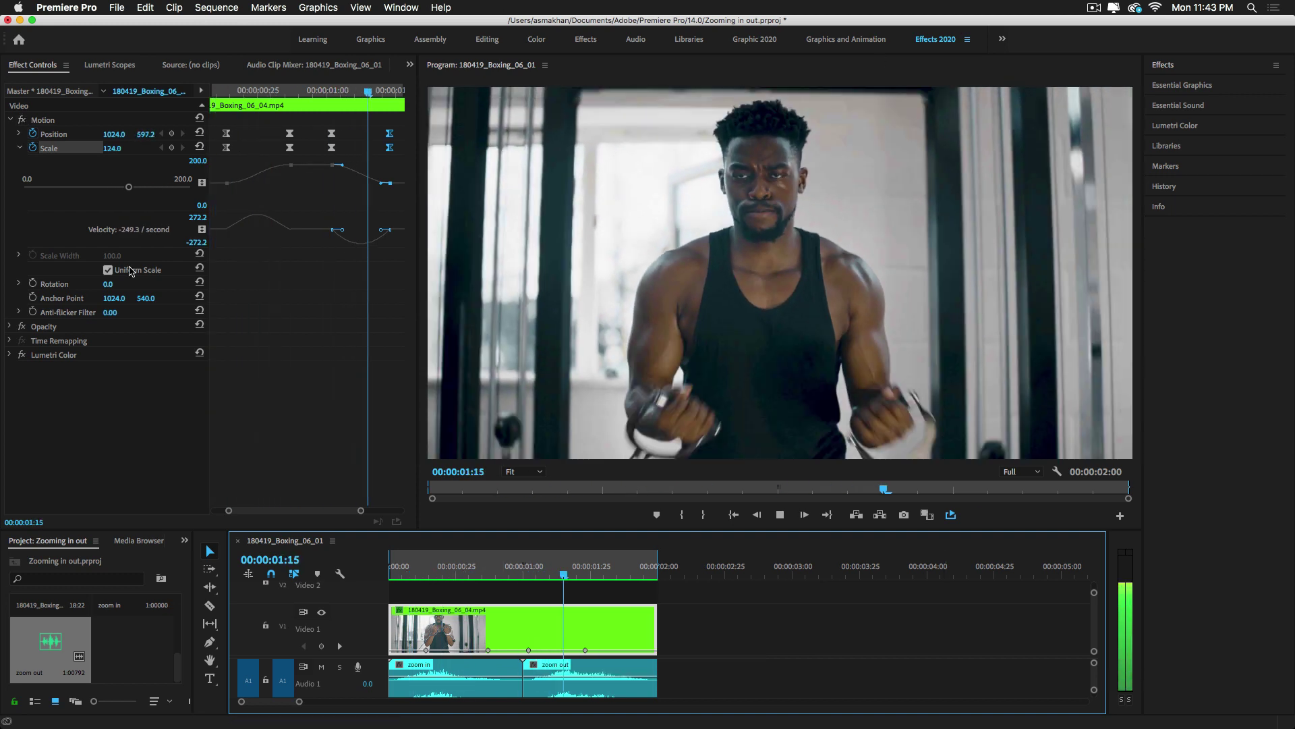
{"action": "key", "text": "space"}
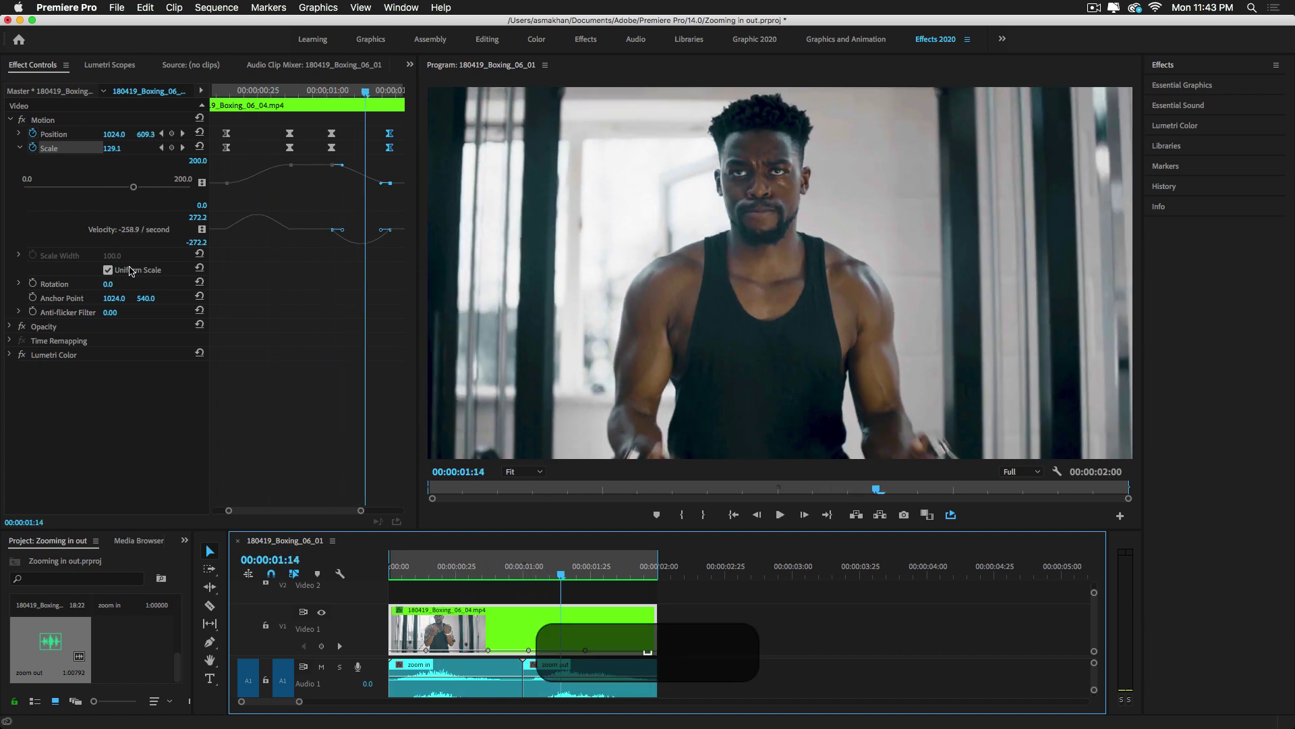
Lower the zoom out clip's volume to about -5.4 dB and preview the transition full screen.
{"action": "left_click_drag", "start_coordinate": [594, 679], "coordinate": [600, 683]}
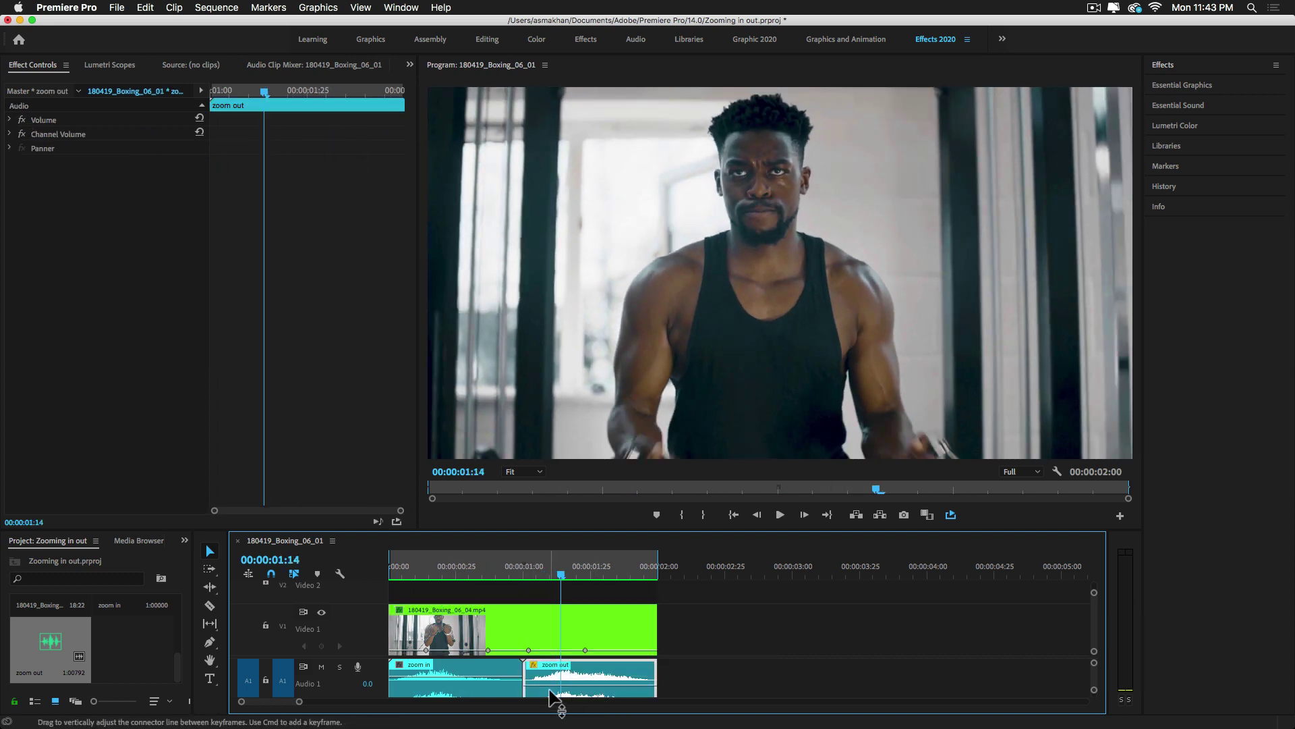
{"action": "key", "text": "ctrl+grave"}
{"action": "key", "text": "space"}
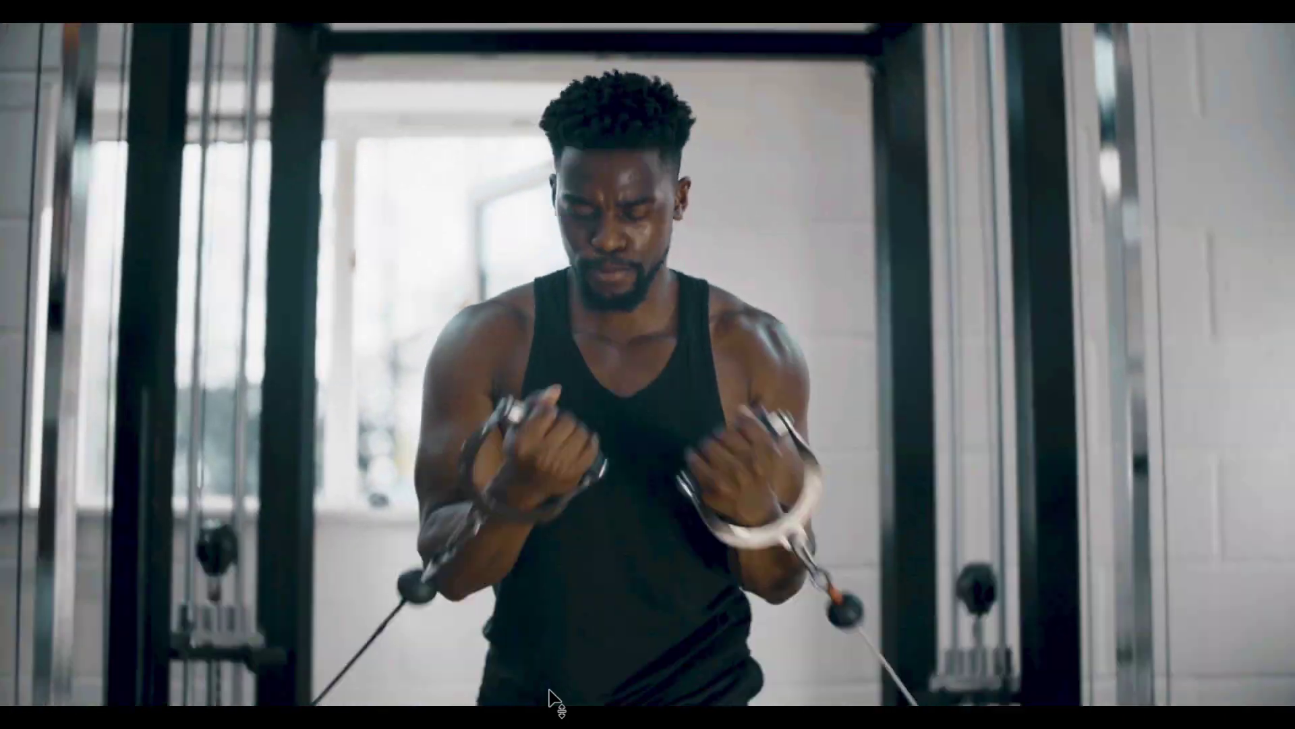
{"action": "key", "text": "ctrl+grave"}
{"action": "key", "text": "space"}
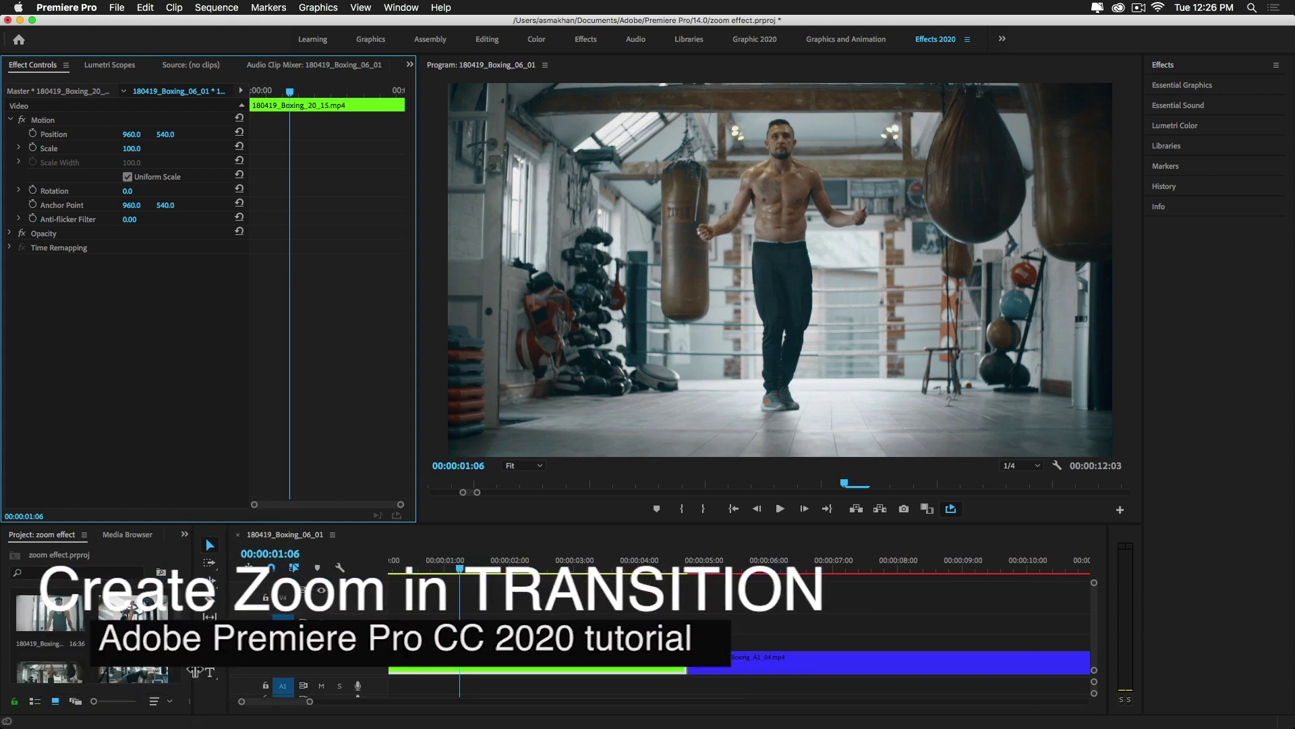
Create a 1920×1080, 25 fps Adjustment Layer in the Project panel.
{"action": "left_click_drag", "start_coordinate": [195, 684], "coordinate": [284, 683]}
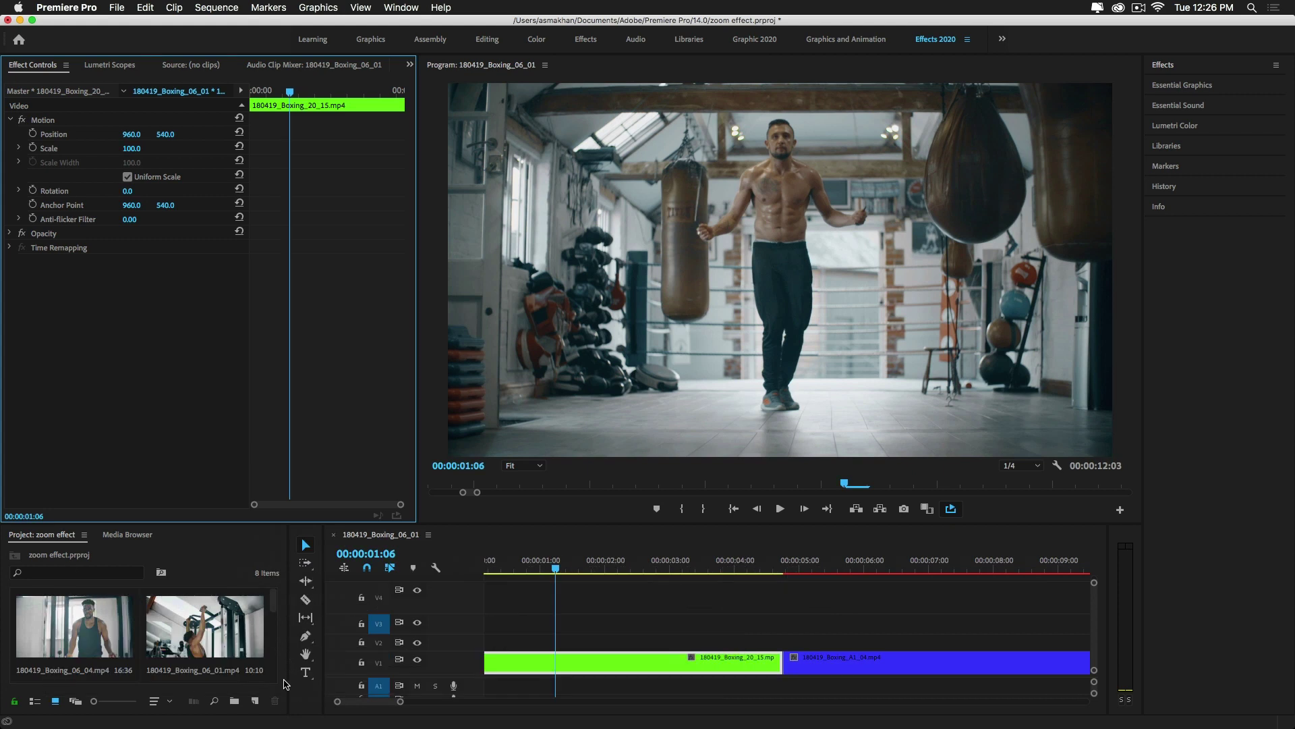
{"action": "left_click", "coordinate": [255, 702]}
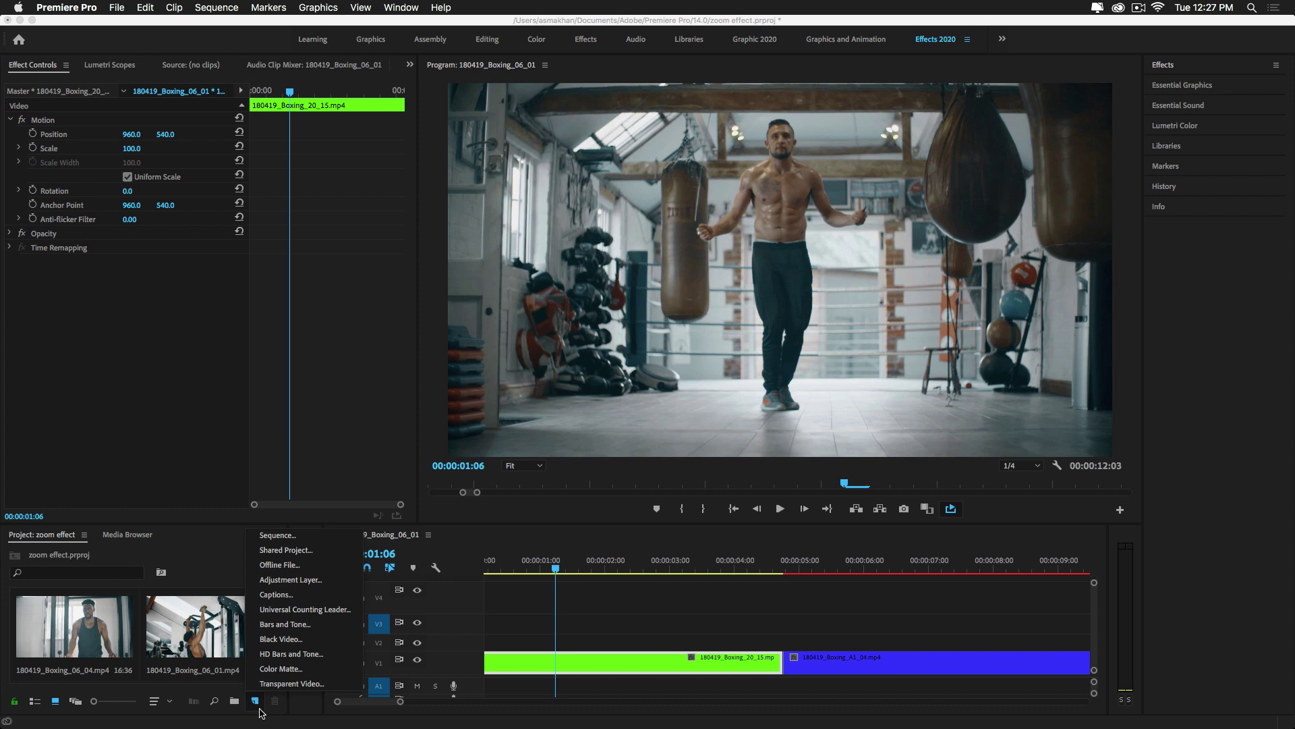
{"action": "left_click", "coordinate": [289, 580]}
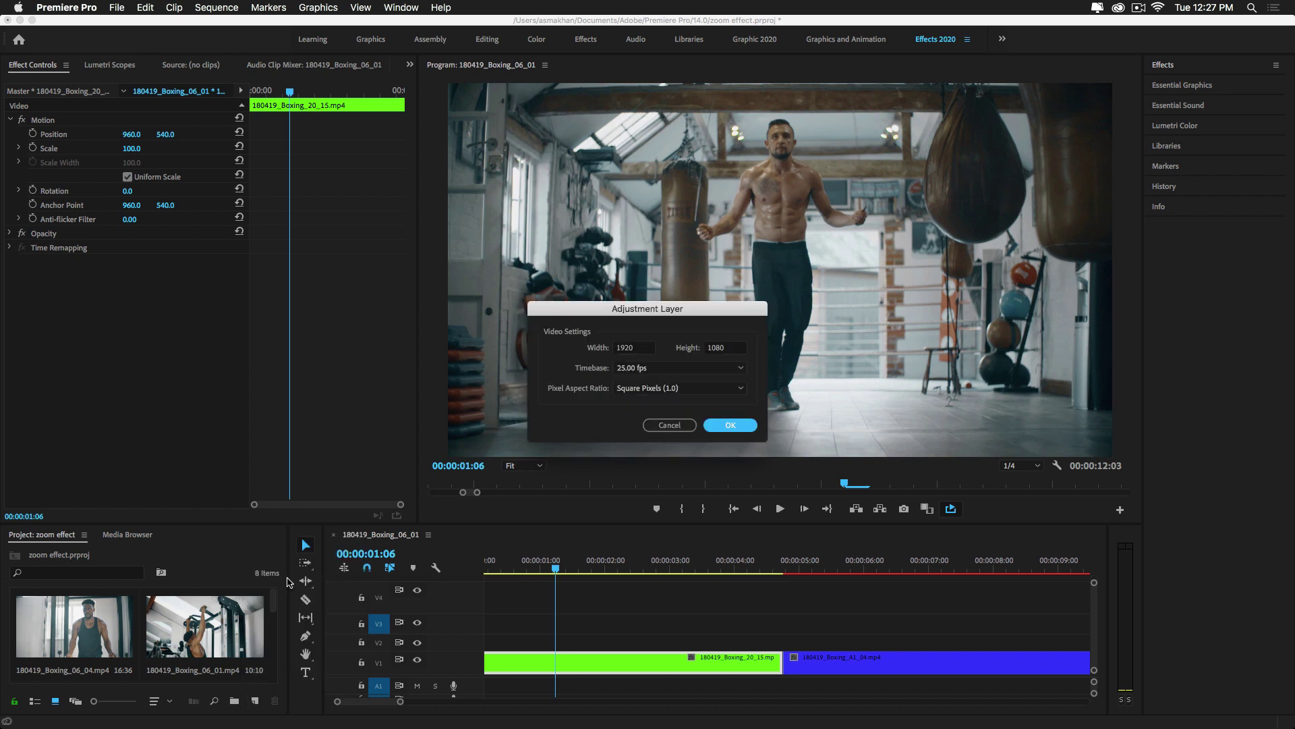
{"action": "left_click", "coordinate": [726, 428]}
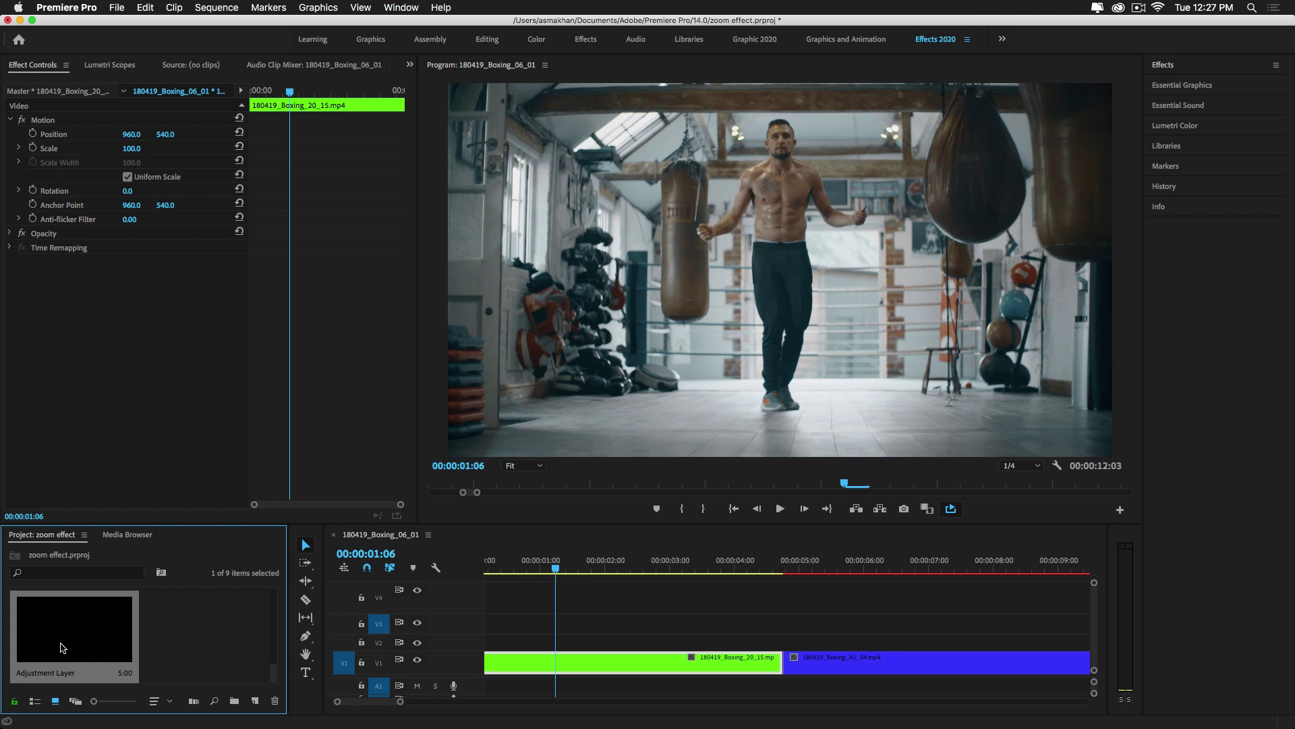
Place the Adjustment Layer on V2 at the cut, trimmed to 00:00:04:19–00:00:08:04.
{"action": "left_click_drag", "start_coordinate": [65, 648], "coordinate": [782, 642]}
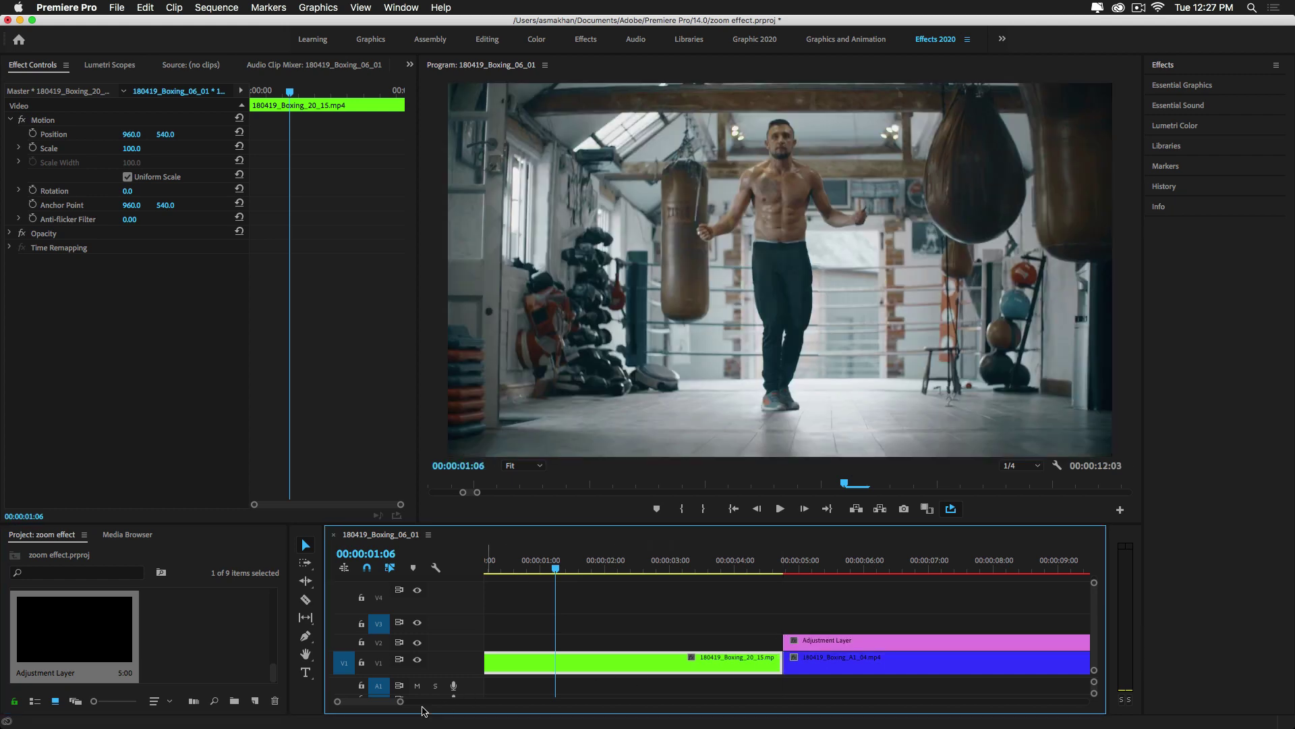
{"action": "left_click_drag", "start_coordinate": [401, 702], "coordinate": [447, 701]}
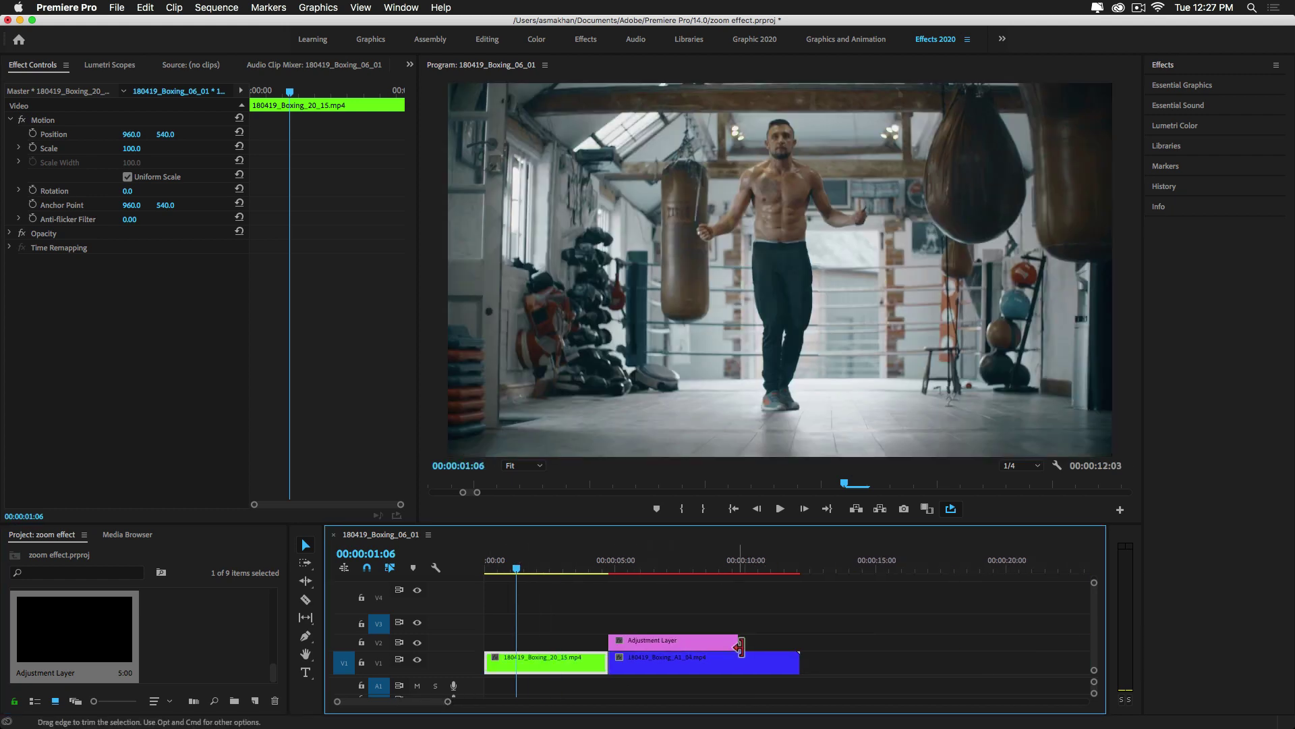
{"action": "left_click_drag", "start_coordinate": [739, 646], "coordinate": [697, 646]}
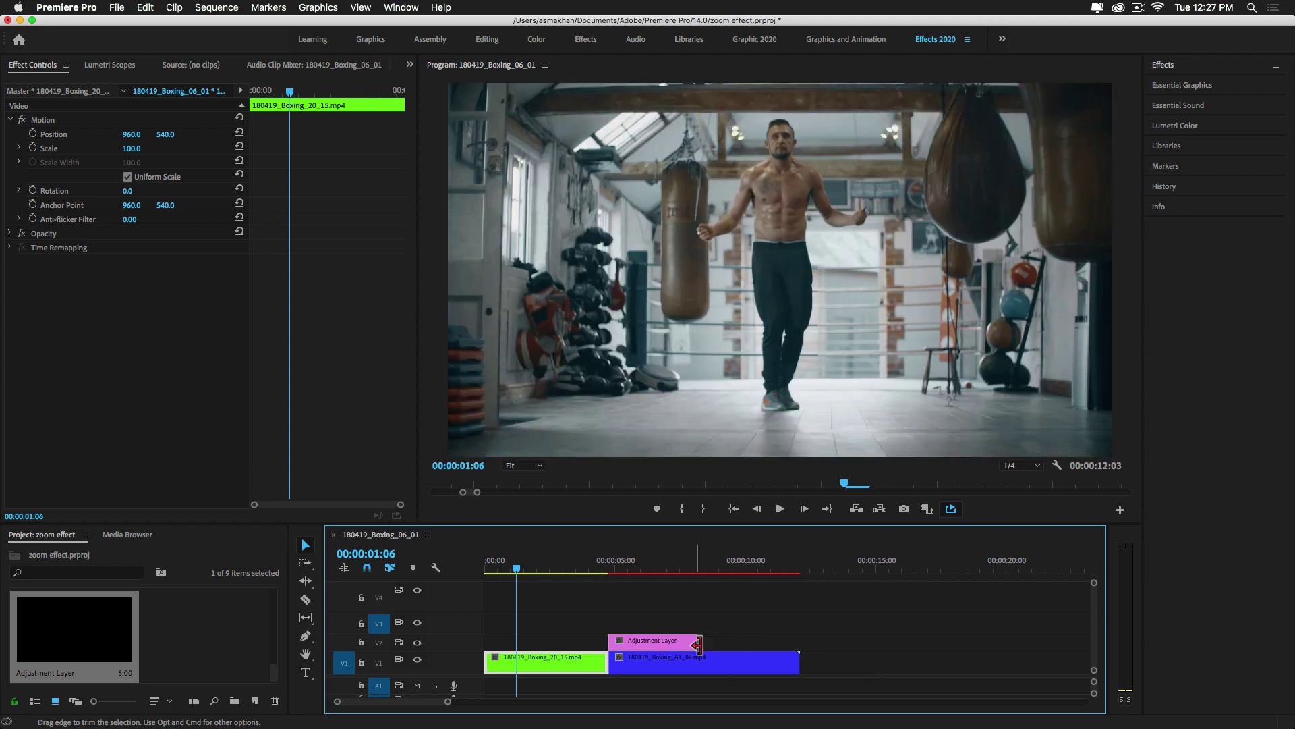
{"action": "left_click_drag", "start_coordinate": [622, 565], "coordinate": [609, 565]}
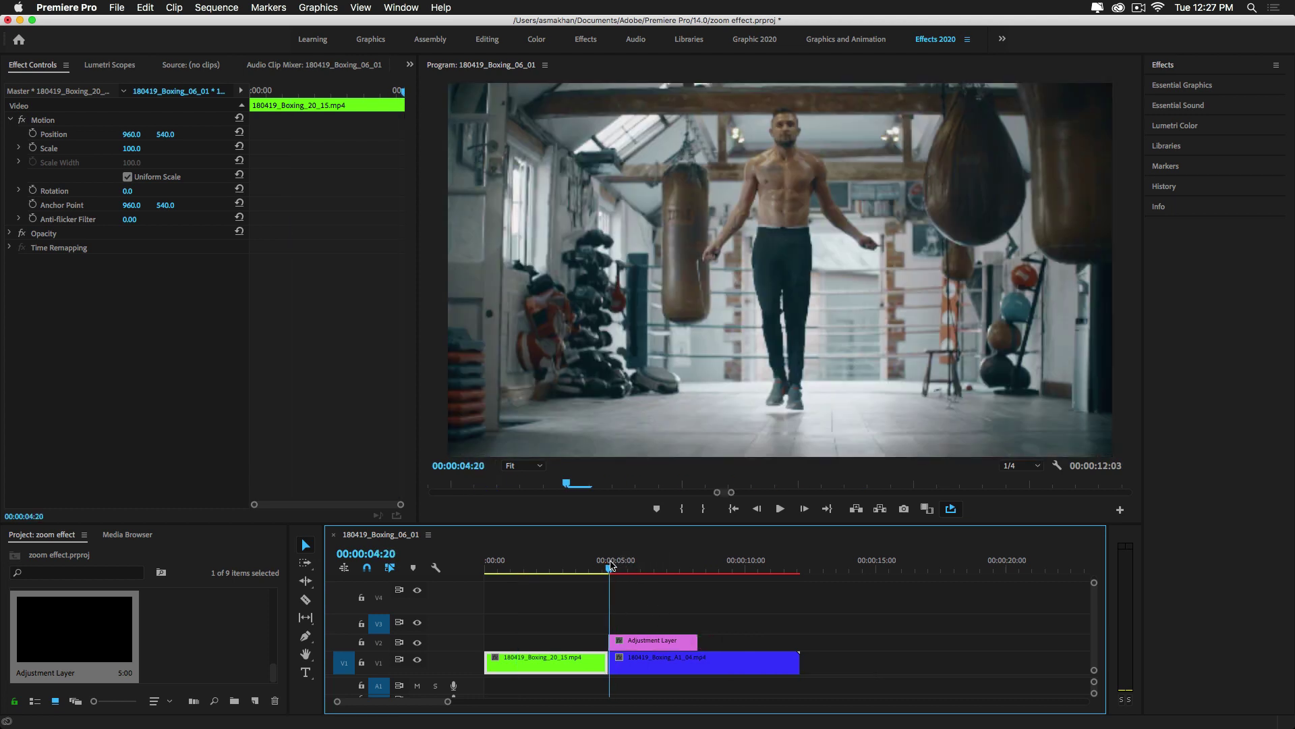
{"action": "left_click", "coordinate": [646, 641]}
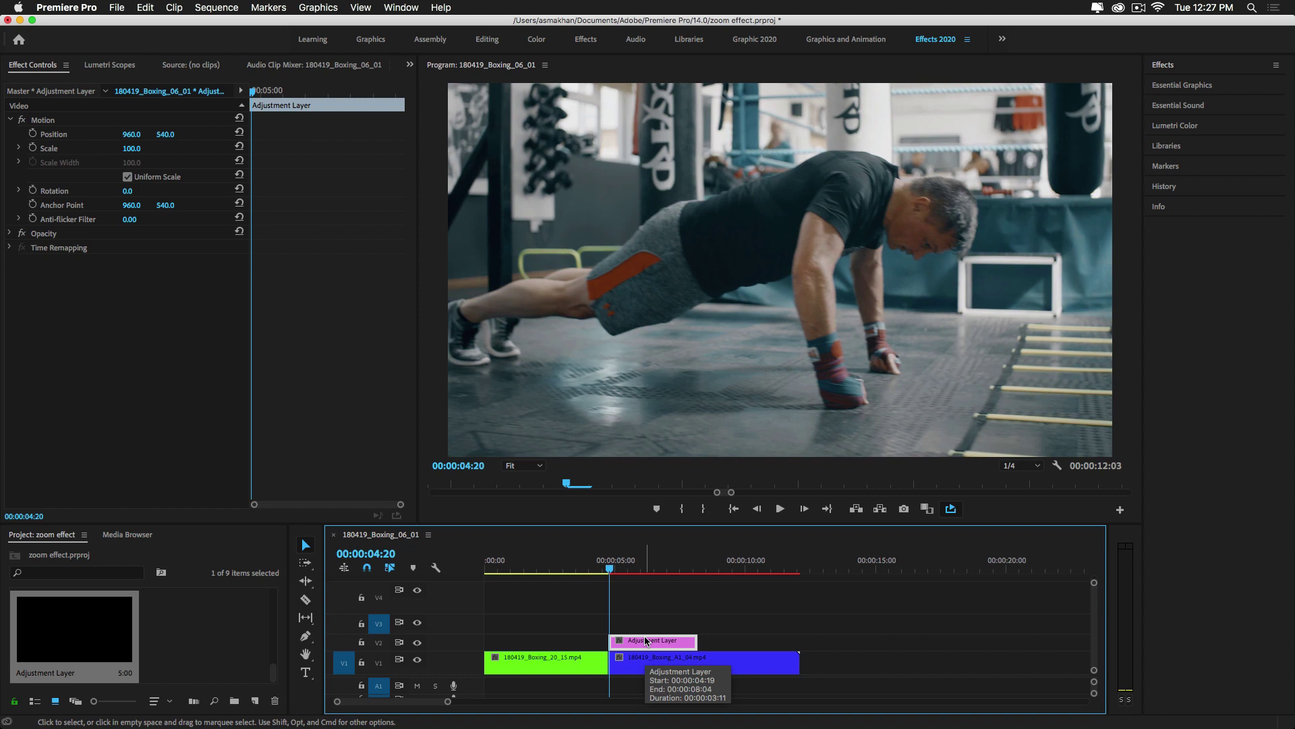
Alt-drag a copy of the adjustment layer onto V3 across the cut and play it back.
{"action": "left_click_drag", "start_coordinate": [610, 568], "coordinate": [611, 571]}
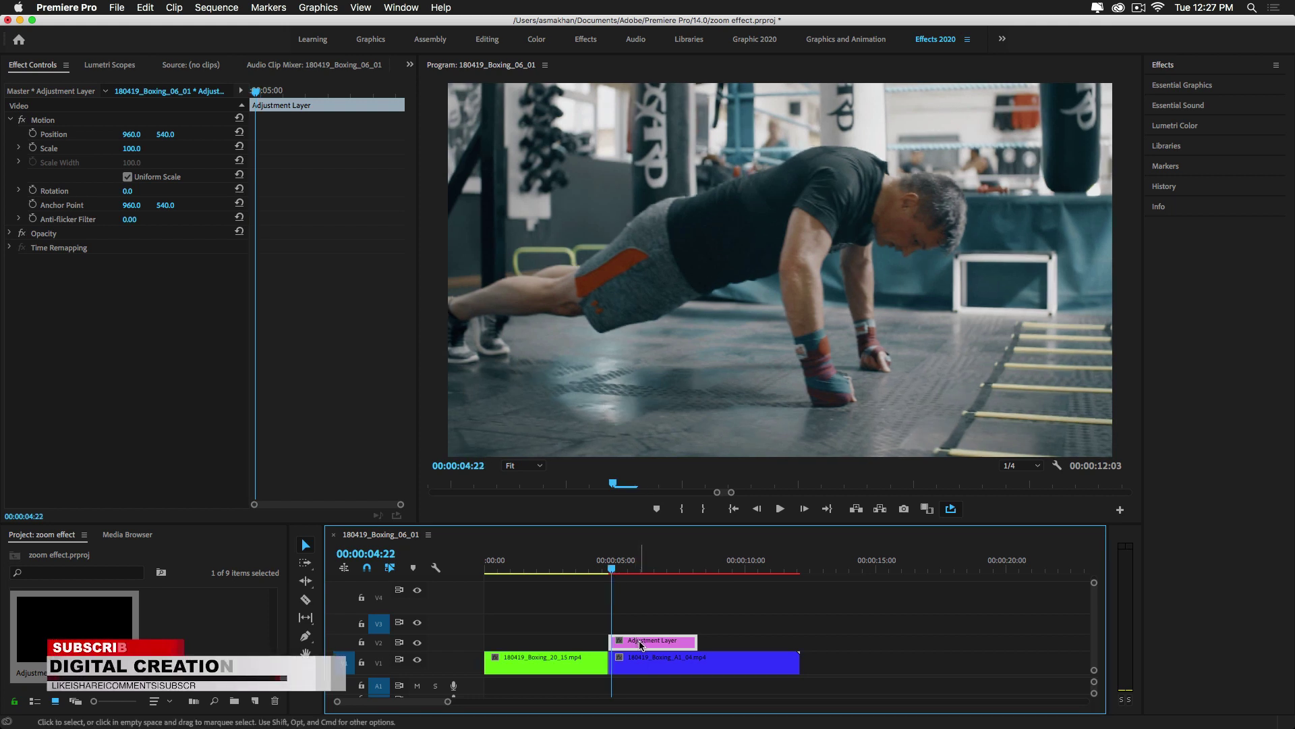
{"action": "key", "text": "alt"}
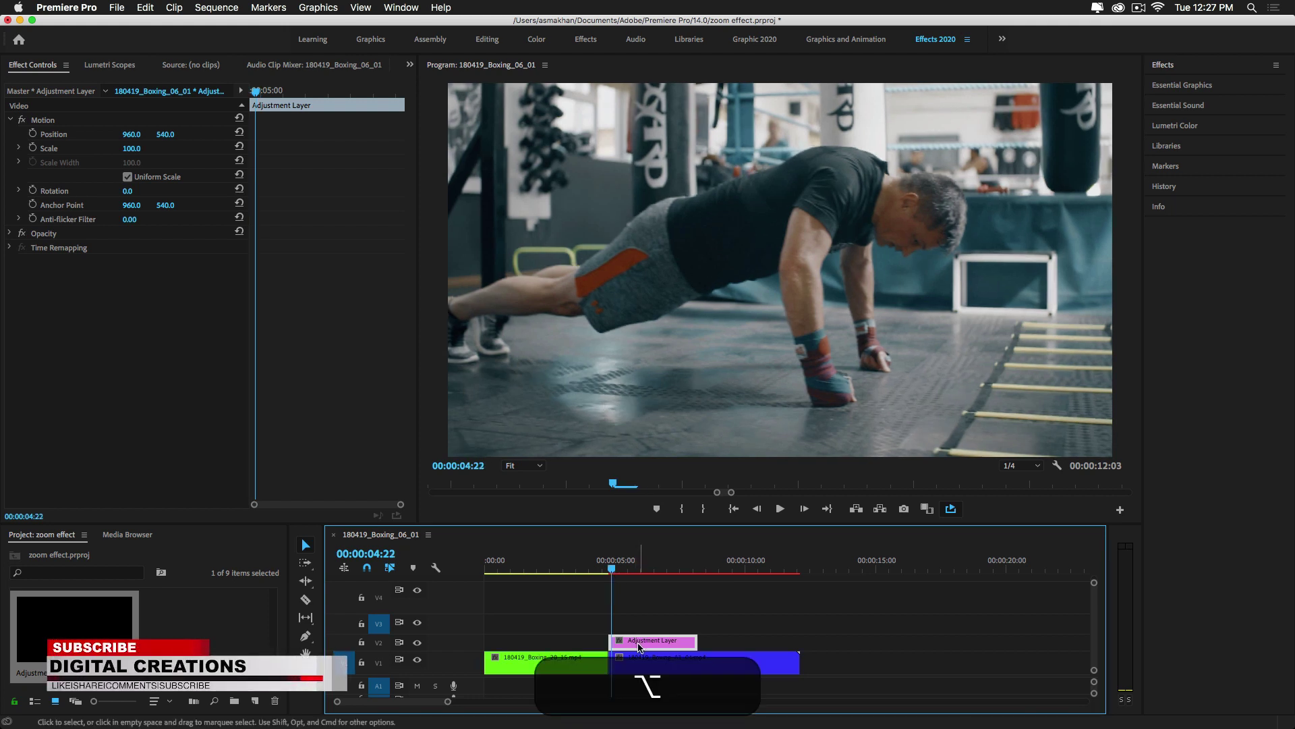
{"action": "left_click_drag", "start_coordinate": [639, 648], "coordinate": [539, 620]}
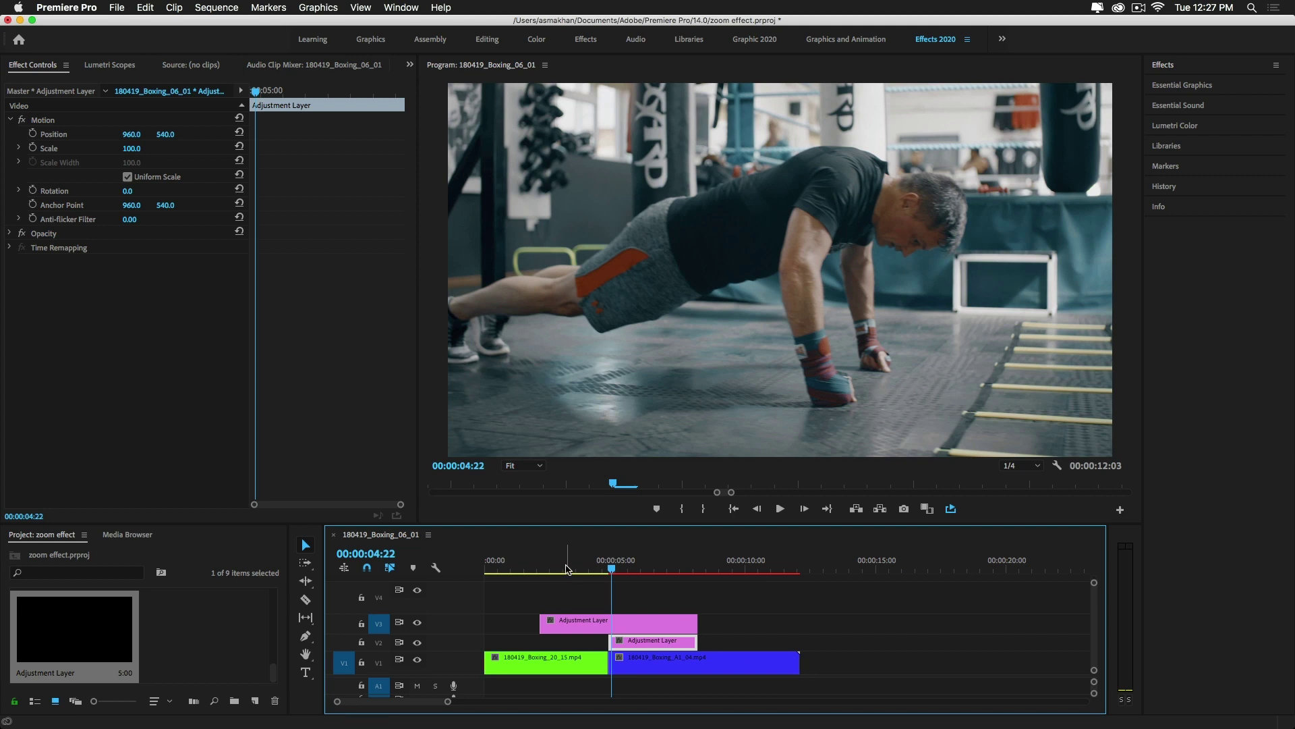
{"action": "key", "text": "space"}
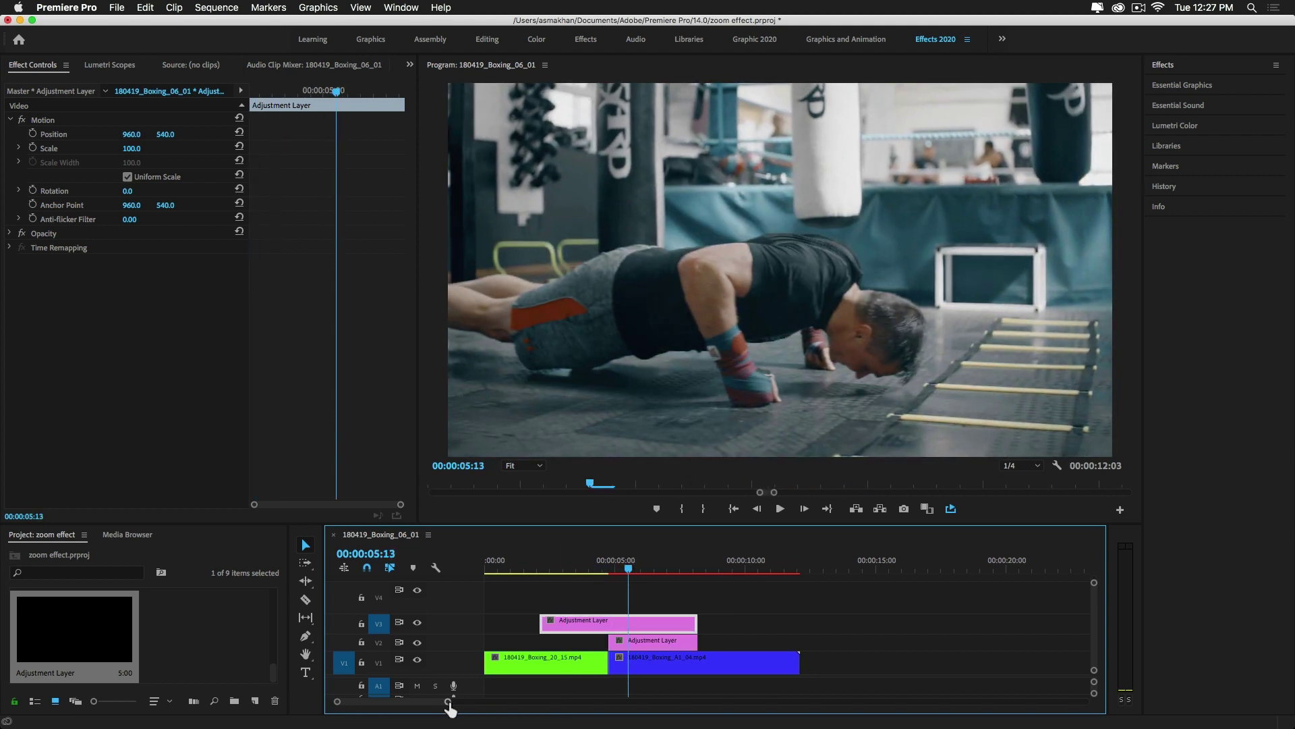
Select the V2 adjustment layer and bring up the Effects panel search.
{"action": "left_click_drag", "start_coordinate": [450, 702], "coordinate": [417, 703]}
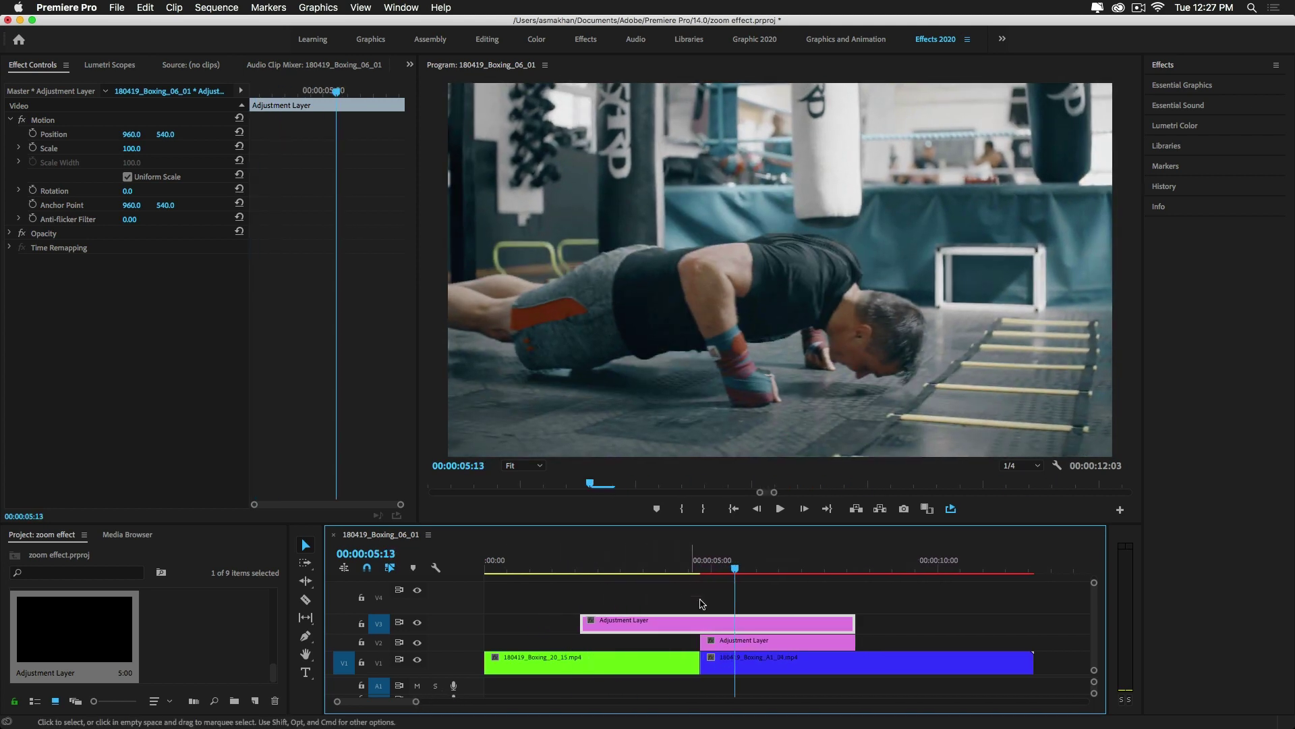
{"action": "left_click", "coordinate": [727, 646]}
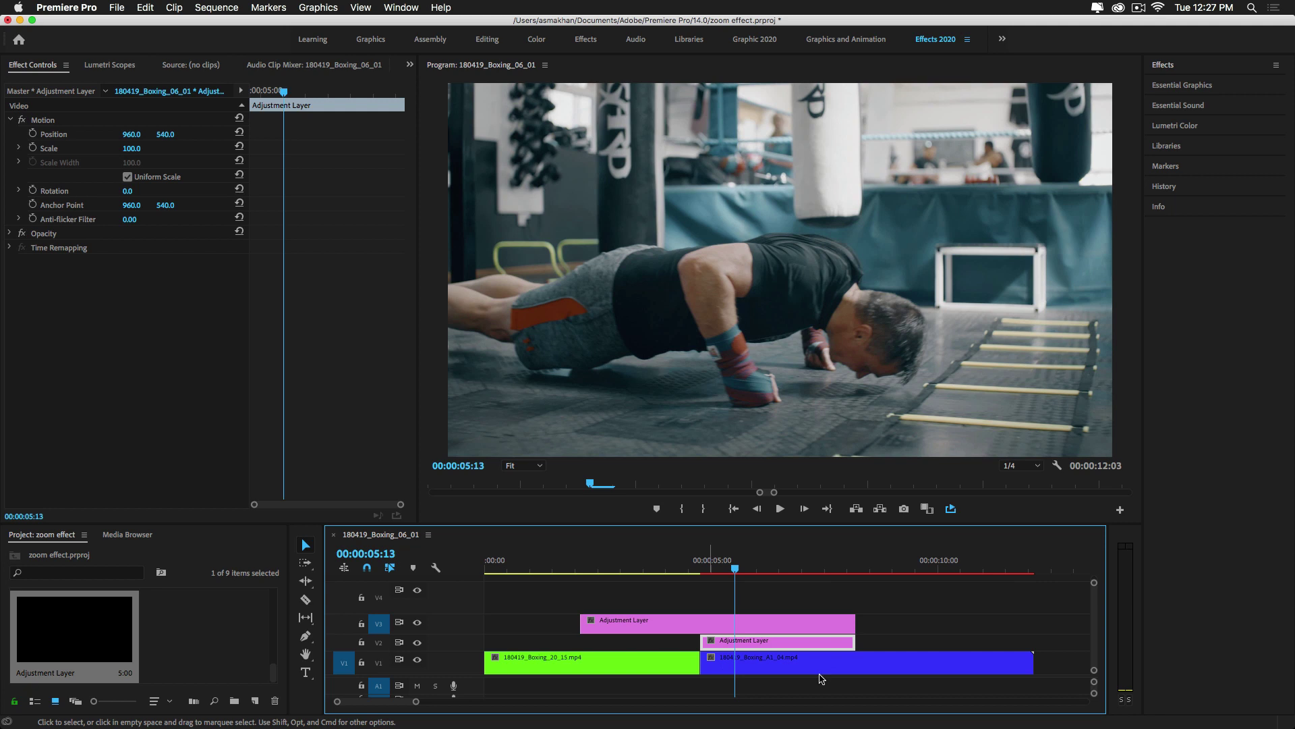
{"action": "left_click", "coordinate": [1163, 66]}
{"action": "left_click", "coordinate": [1185, 85]}
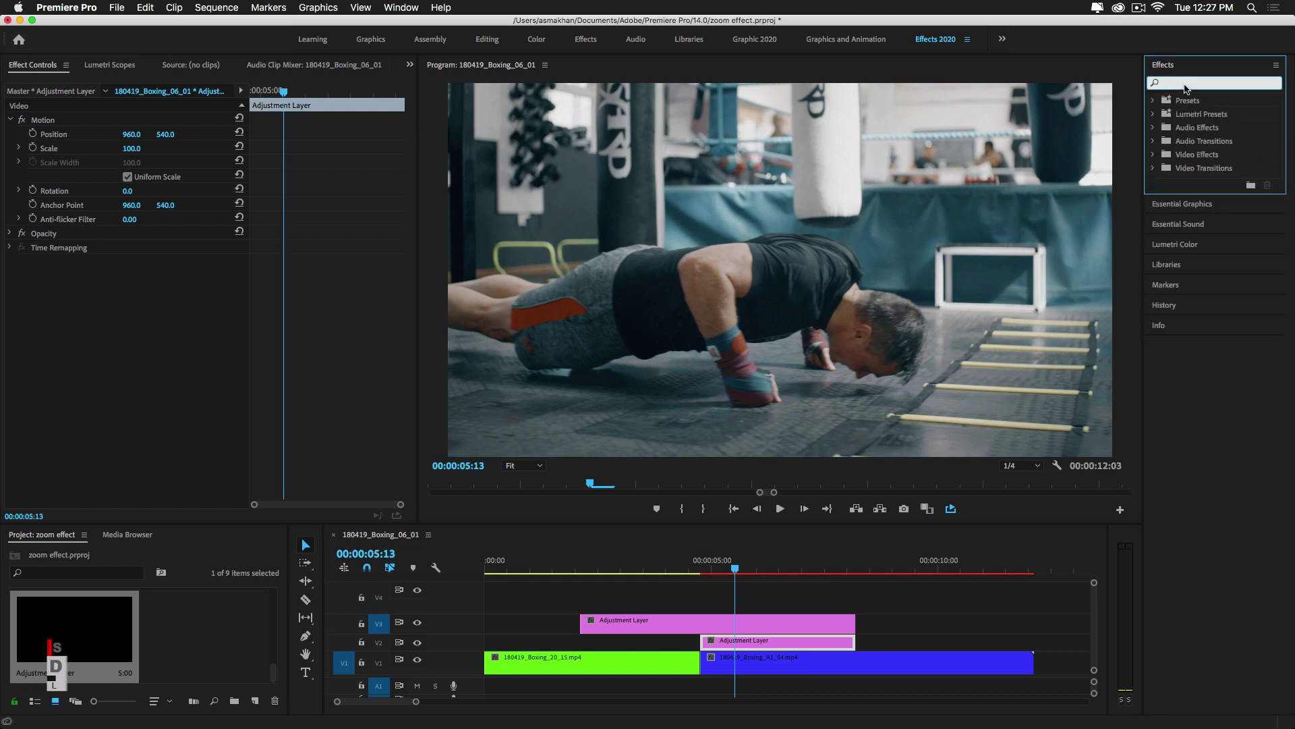
Search 'repl' and apply the Replicate effect to the V2 adjustment layer.
{"action": "type", "text": "reli"}
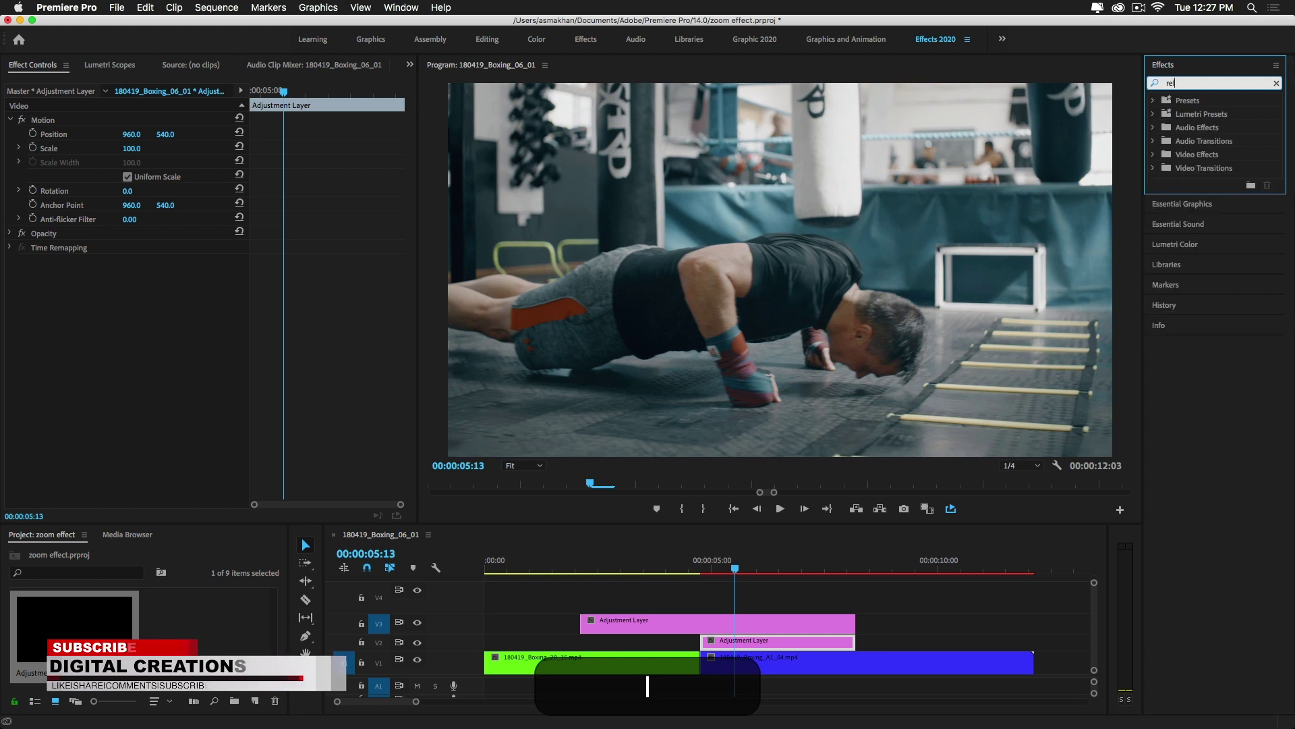
{"action": "key", "text": "BackSpace"}
{"action": "key", "text": "BackSpace"}
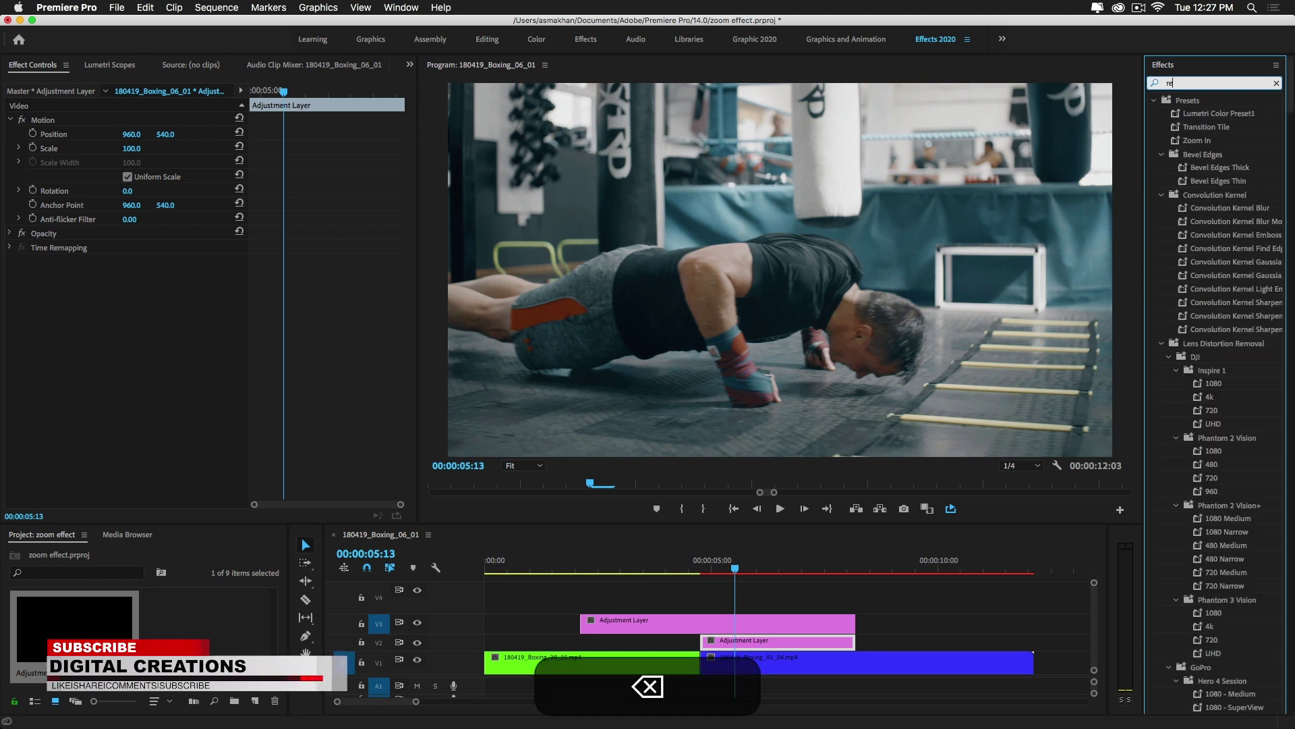
{"action": "type", "text": "epl"}
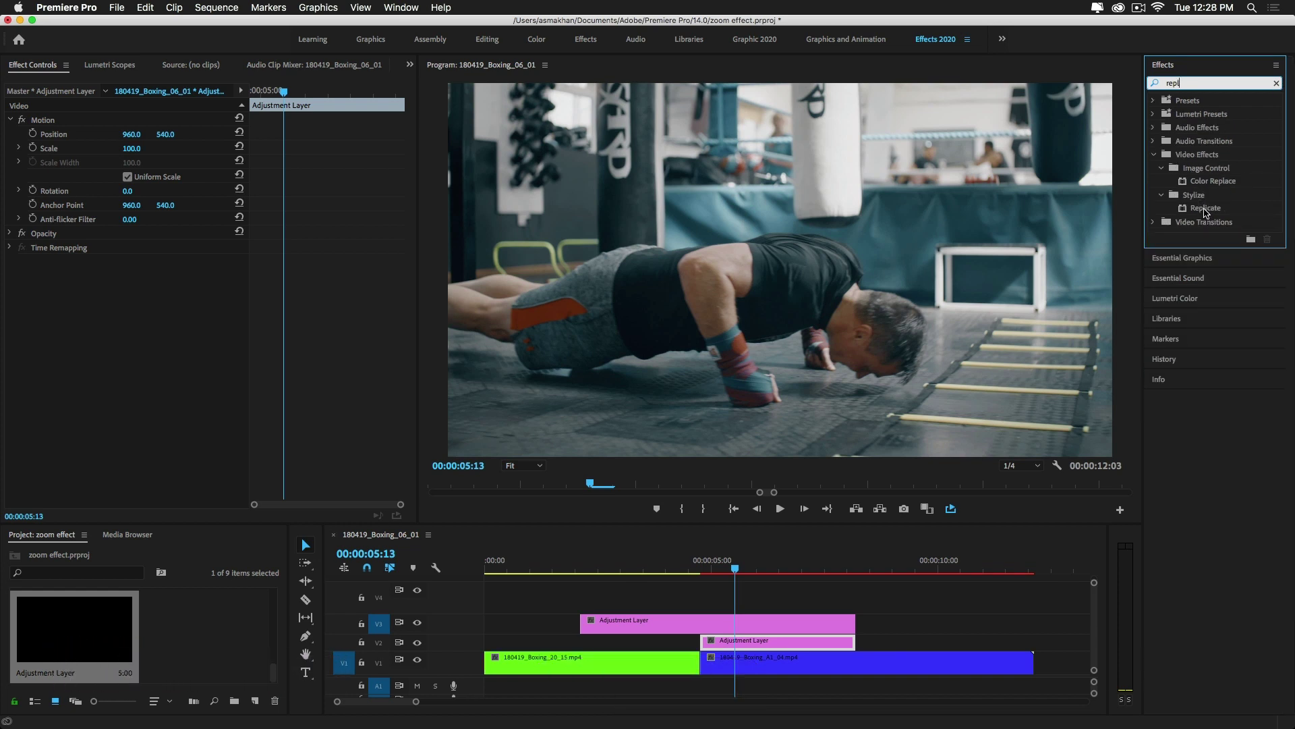
{"action": "left_click_drag", "start_coordinate": [1205, 210], "coordinate": [765, 647]}
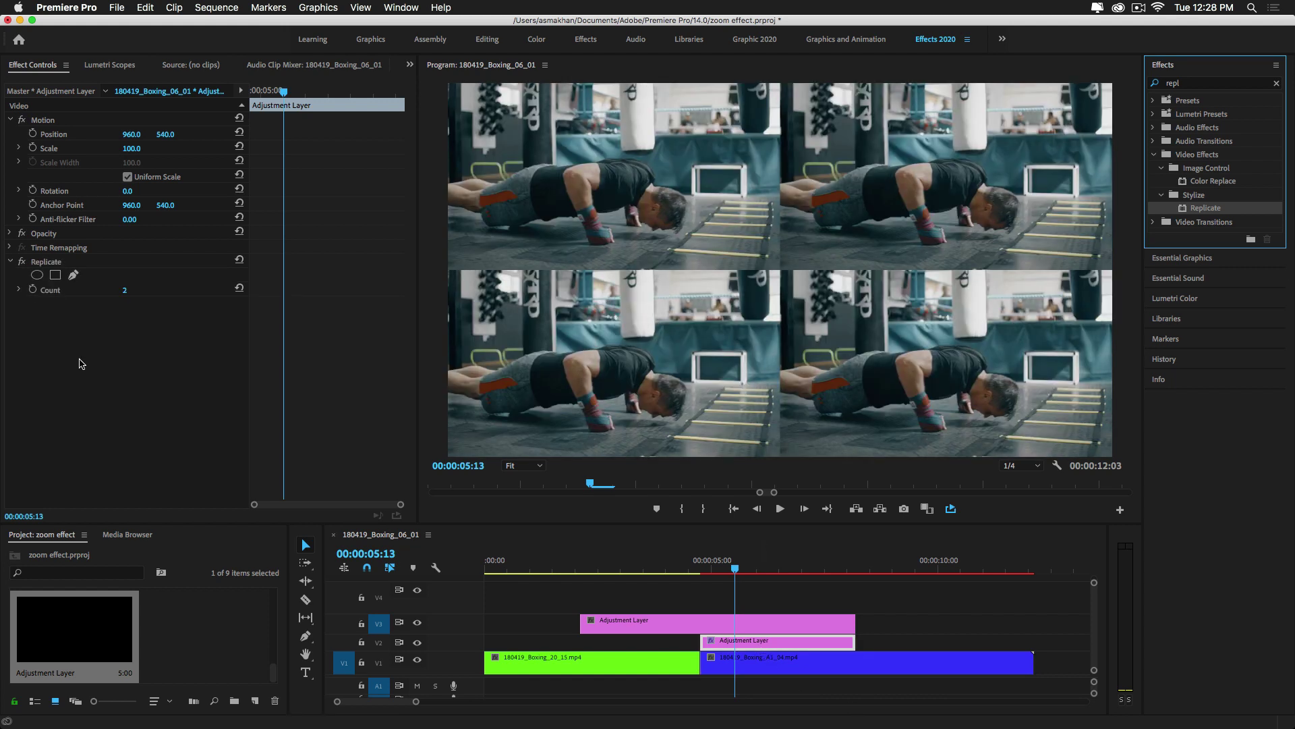
Set Replicate Count to 3, preview the 3×3 grid near 5 seconds, then clear the search.
{"action": "left_click", "coordinate": [40, 308]}
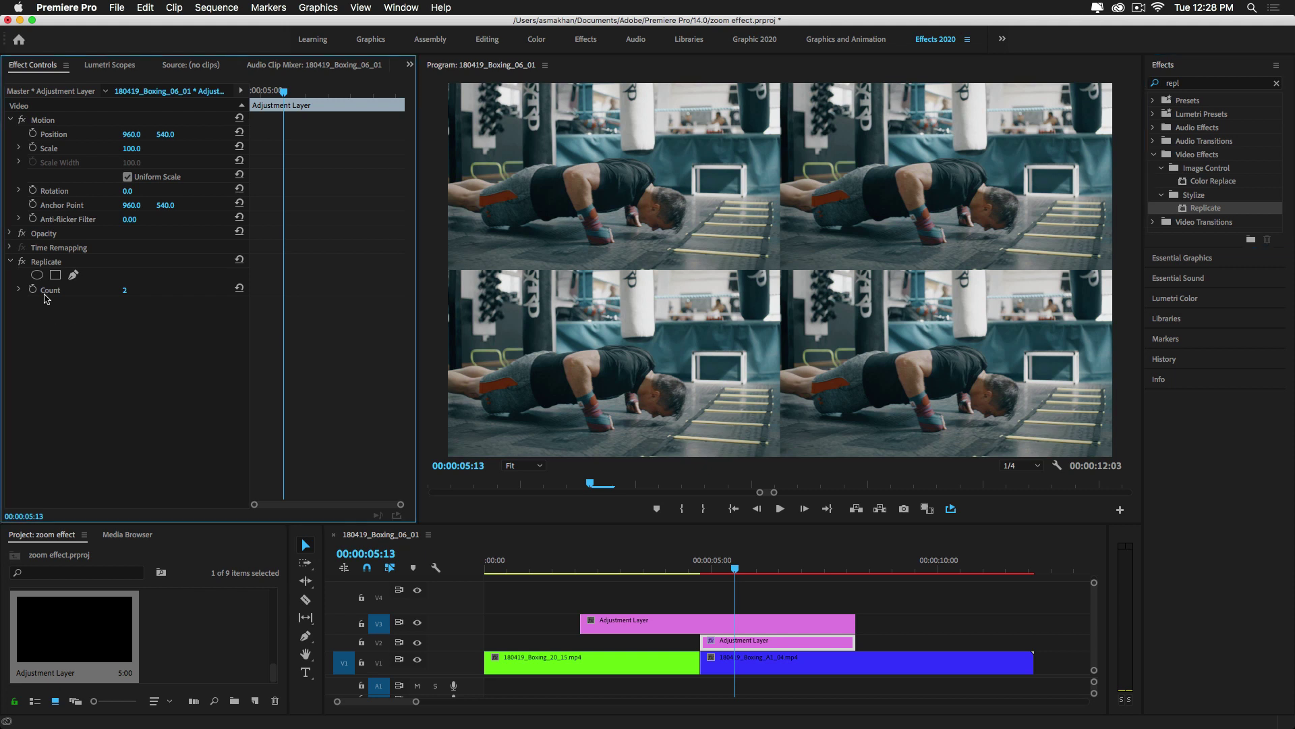
{"action": "left_click", "coordinate": [43, 265]}
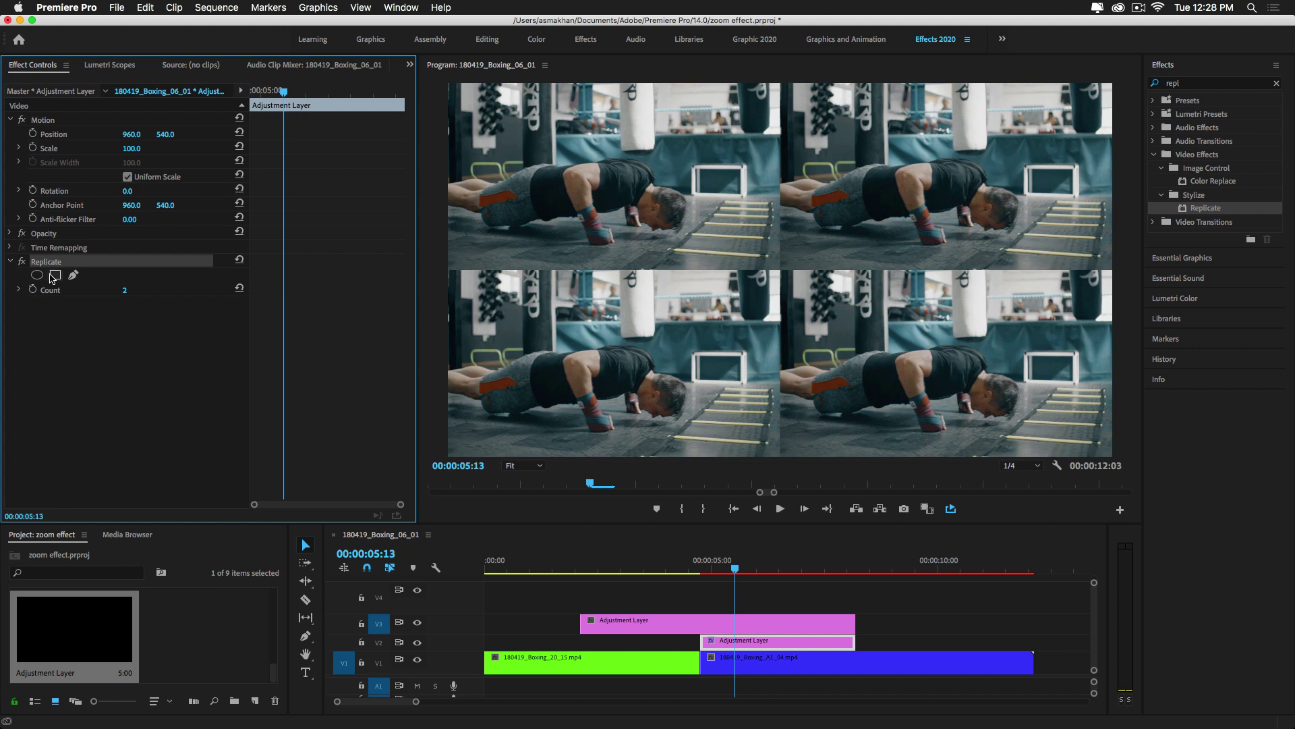
{"action": "left_click", "coordinate": [126, 290]}
{"action": "type", "text": "3"}
{"action": "key", "text": "Return"}
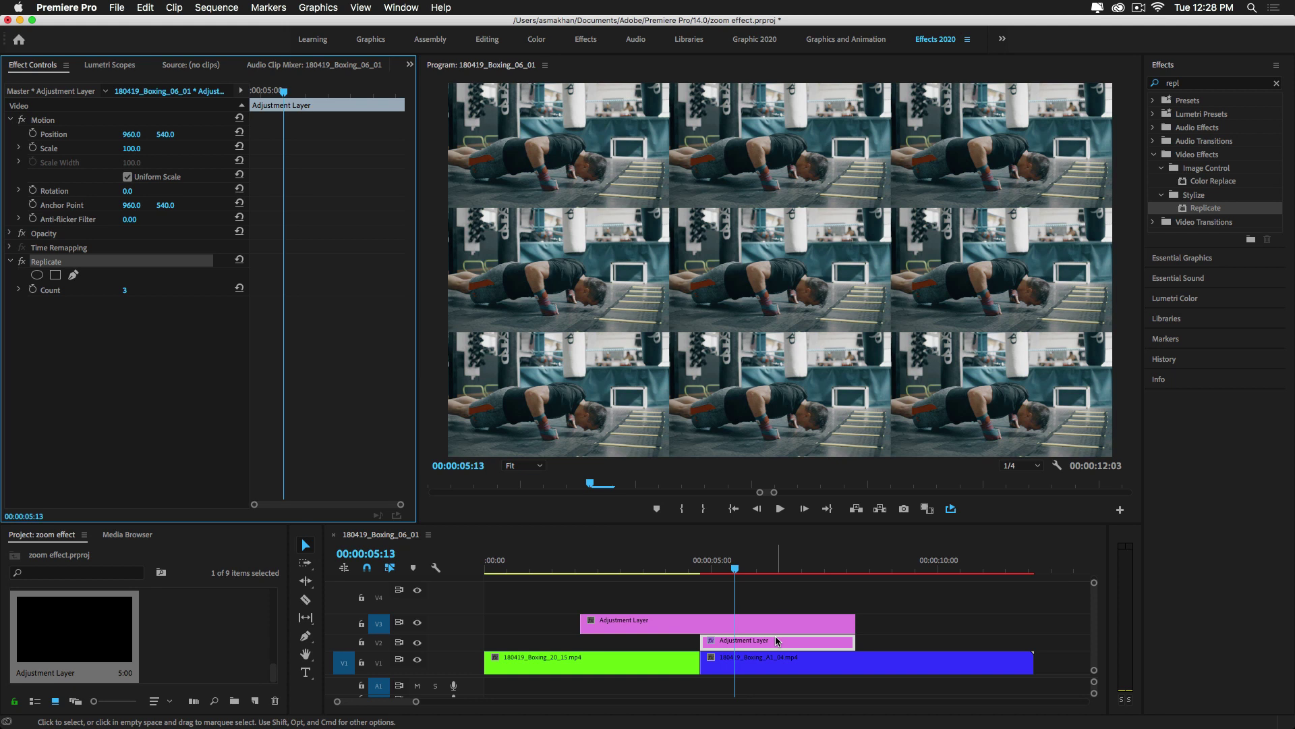
{"action": "left_click", "coordinate": [714, 566]}
{"action": "left_click_drag", "start_coordinate": [714, 566], "coordinate": [711, 569]}
{"action": "left_click", "coordinate": [1191, 85]}
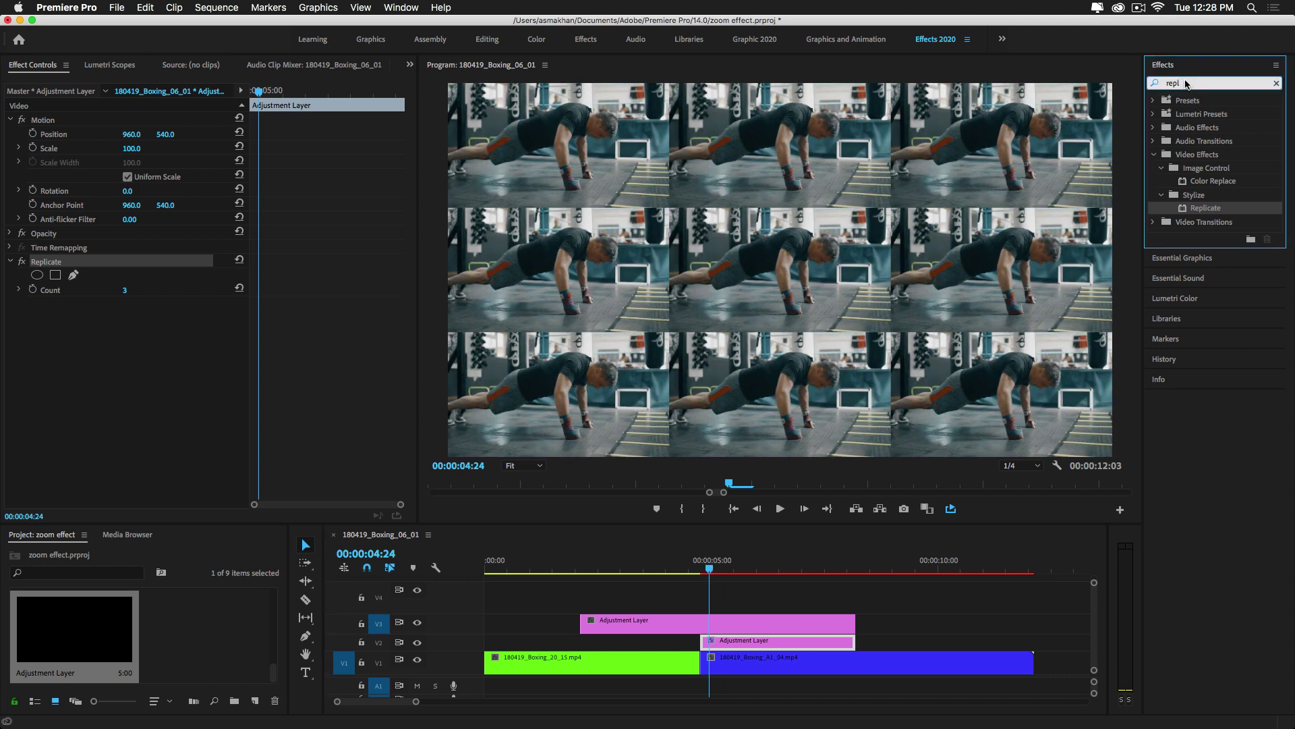
{"action": "key", "text": "BackSpace"}
{"action": "key", "text": "BackSpace"}
{"action": "key", "text": "BackSpace"}
{"action": "key", "text": "BackSpace"}
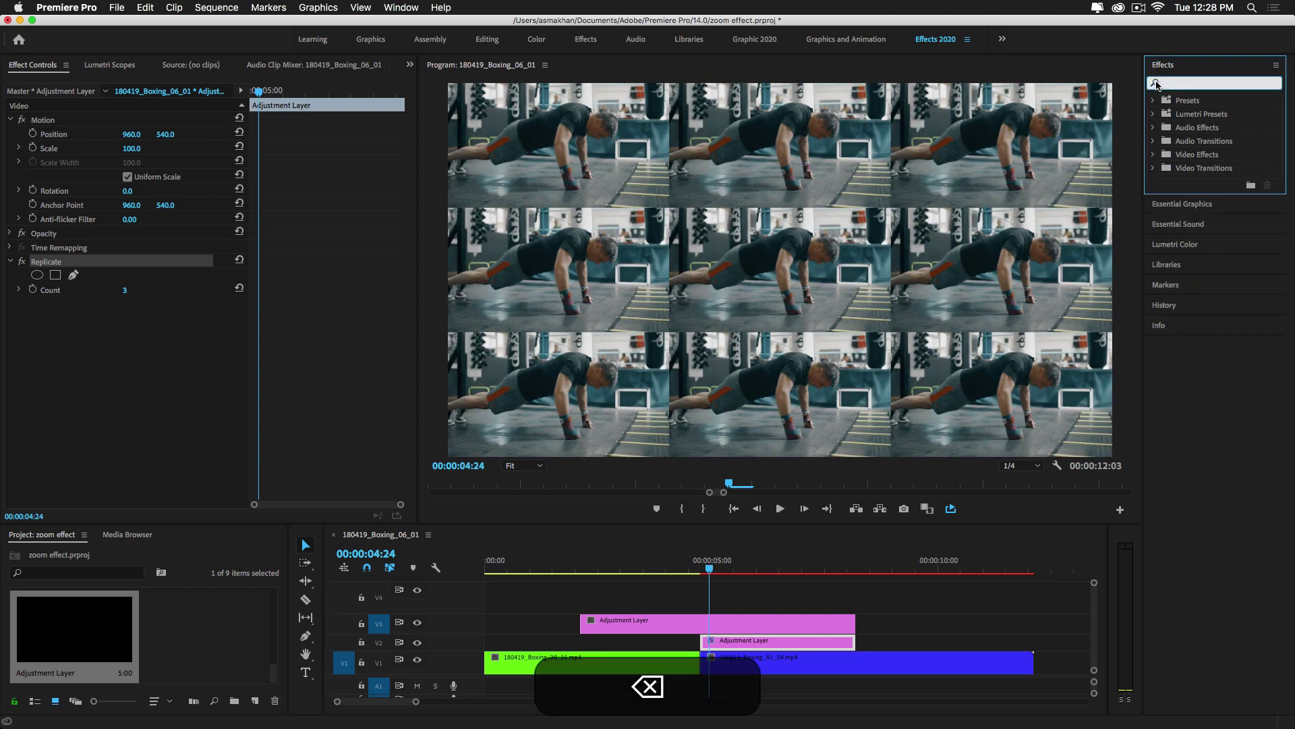
Apply Mirror to the V2 adjustment layer with a 90° angle and center at 1920, 719.
{"action": "type", "text": "mirro"}
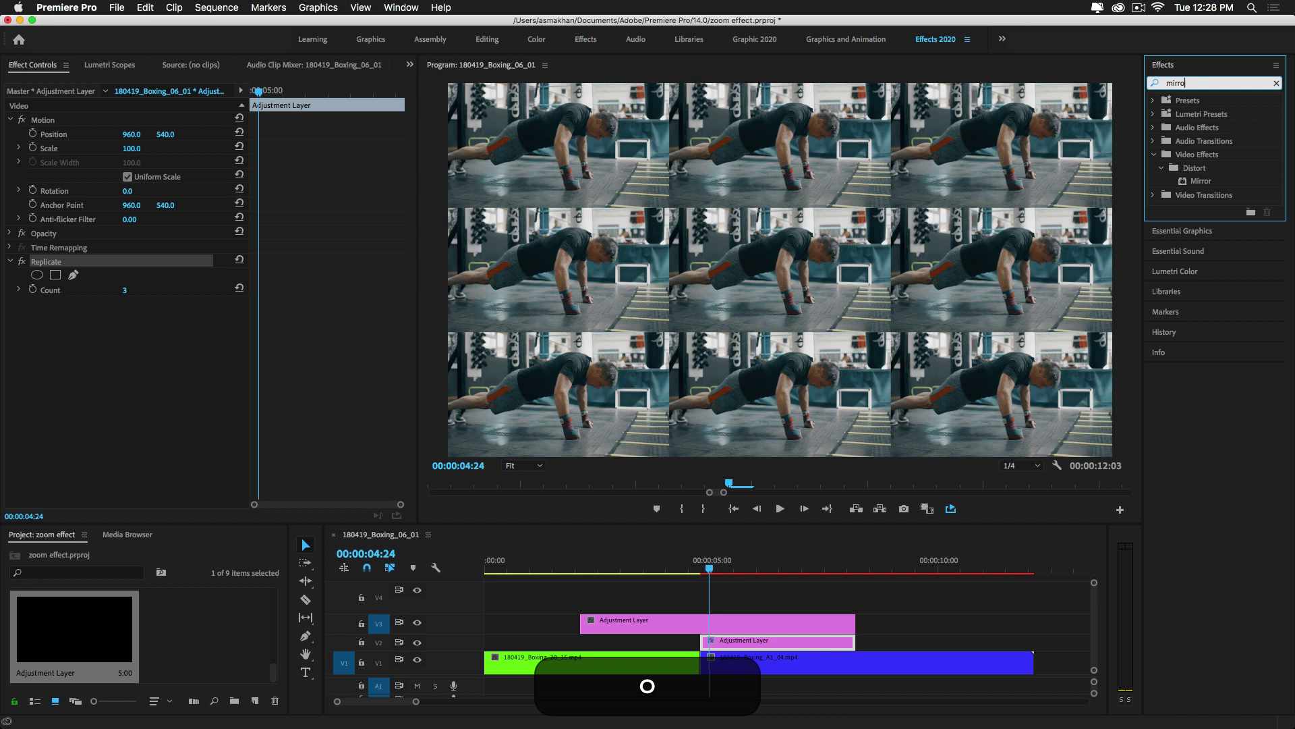
{"action": "left_click_drag", "start_coordinate": [1198, 185], "coordinate": [737, 645]}
{"action": "left_click", "coordinate": [74, 418]}
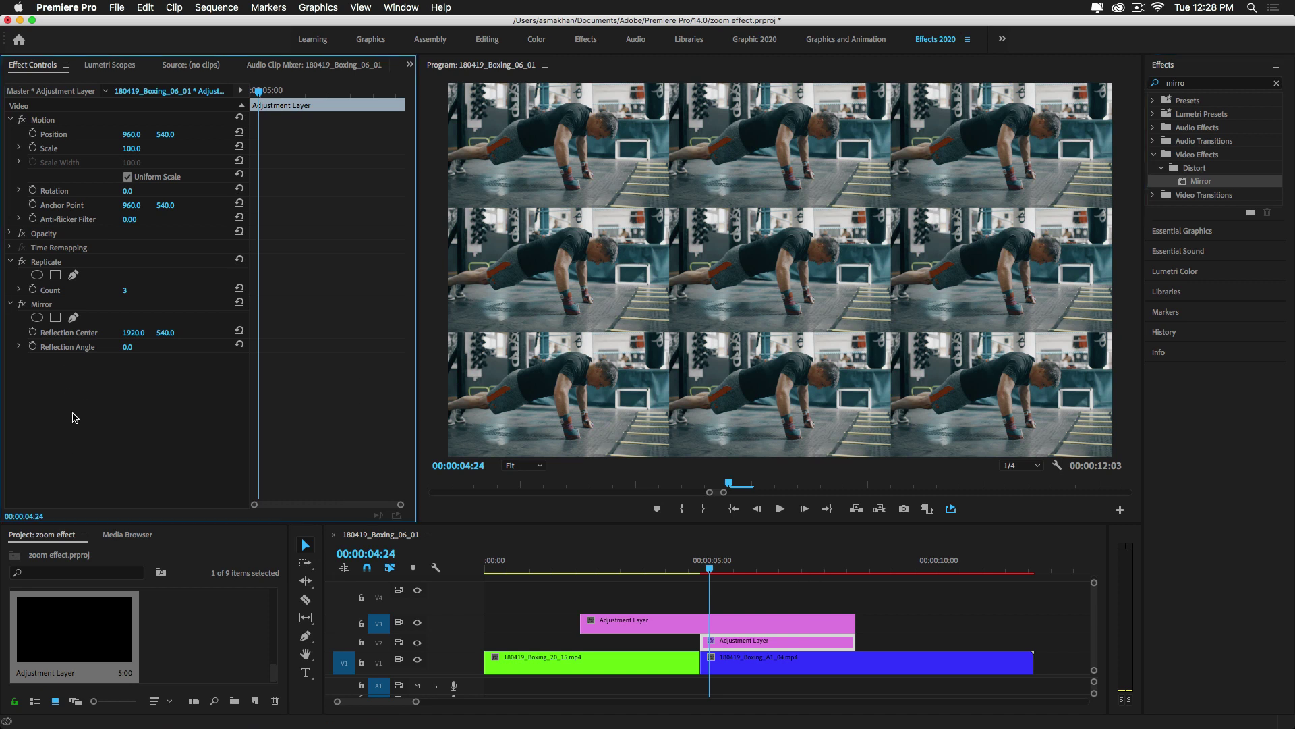
{"action": "left_click", "coordinate": [131, 347]}
{"action": "type", "text": "90"}
{"action": "key", "text": "Return"}
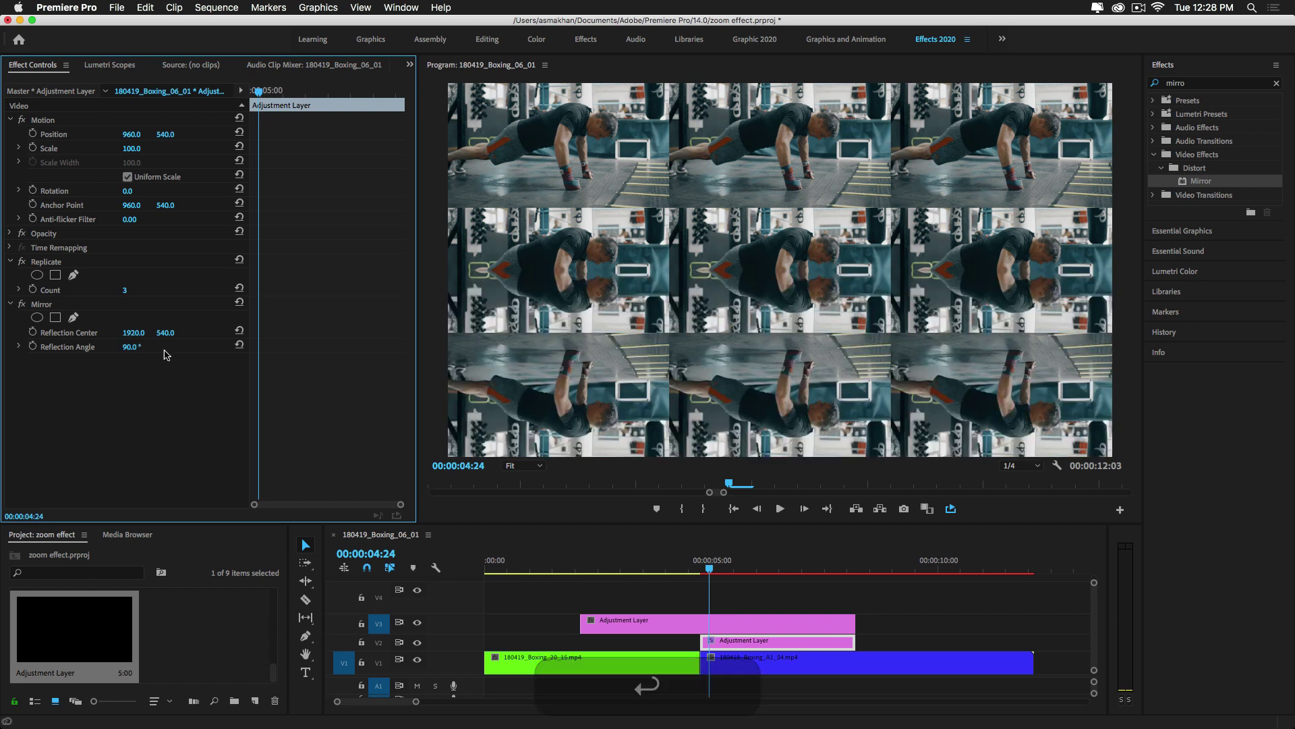
{"action": "left_click_drag", "start_coordinate": [164, 333], "coordinate": [287, 333]}
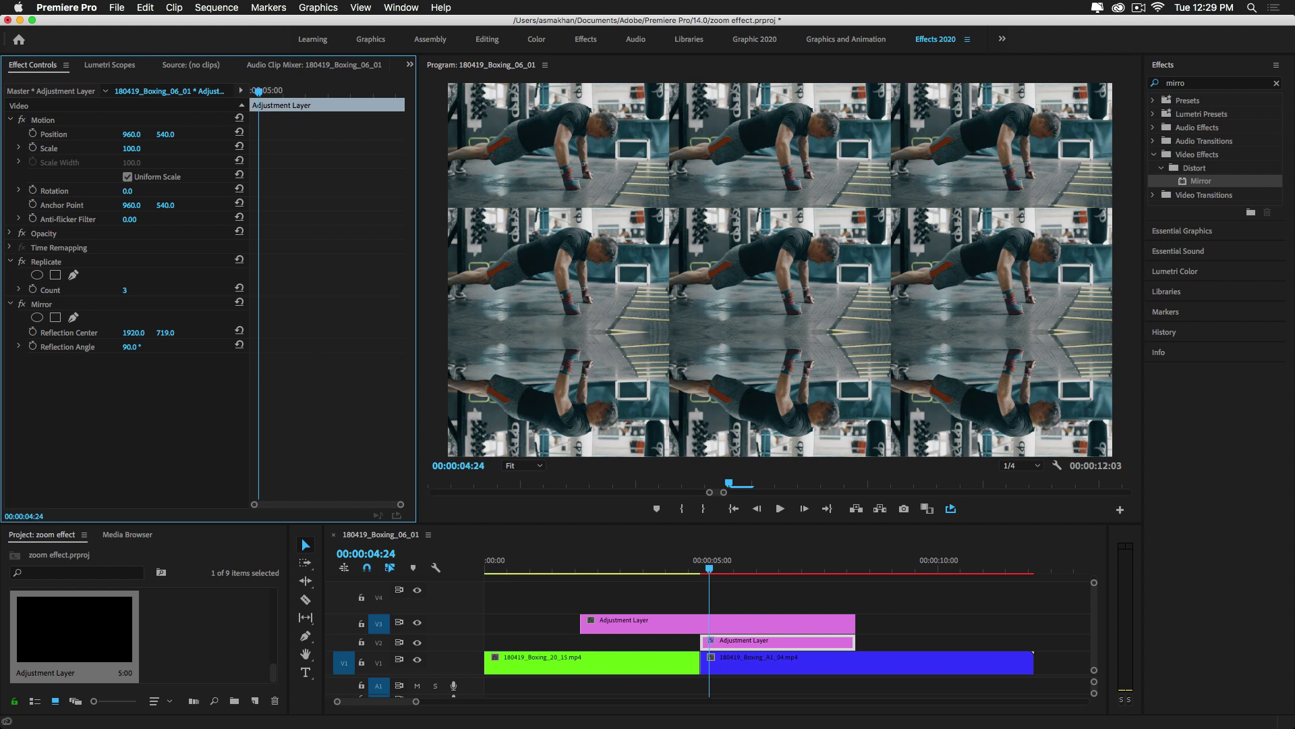
{"action": "left_click_drag", "start_coordinate": [165, 333], "coordinate": [166, 333]}
Add a second Mirror at -90° with its reflection center at 1920, 362.
{"action": "left_click_drag", "start_coordinate": [1212, 185], "coordinate": [782, 643]}
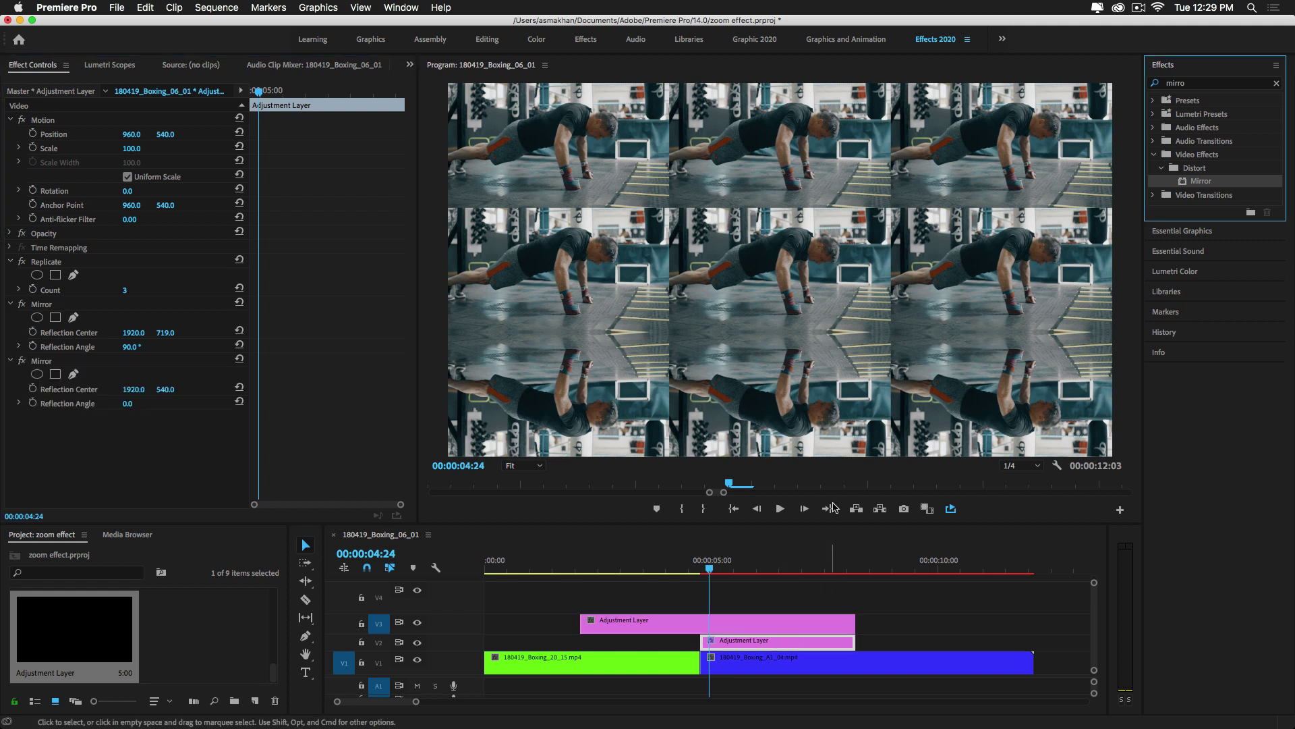
{"action": "left_click", "coordinate": [129, 404]}
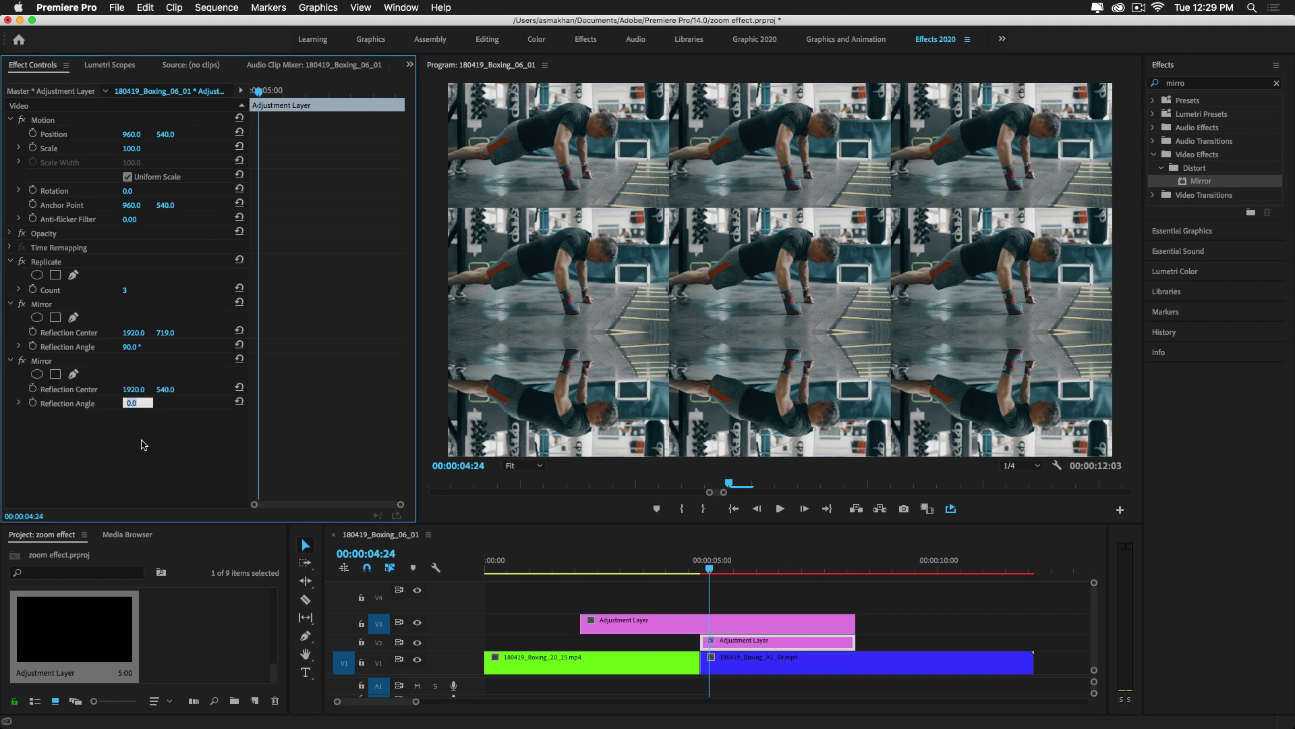
{"action": "type", "text": "-90"}
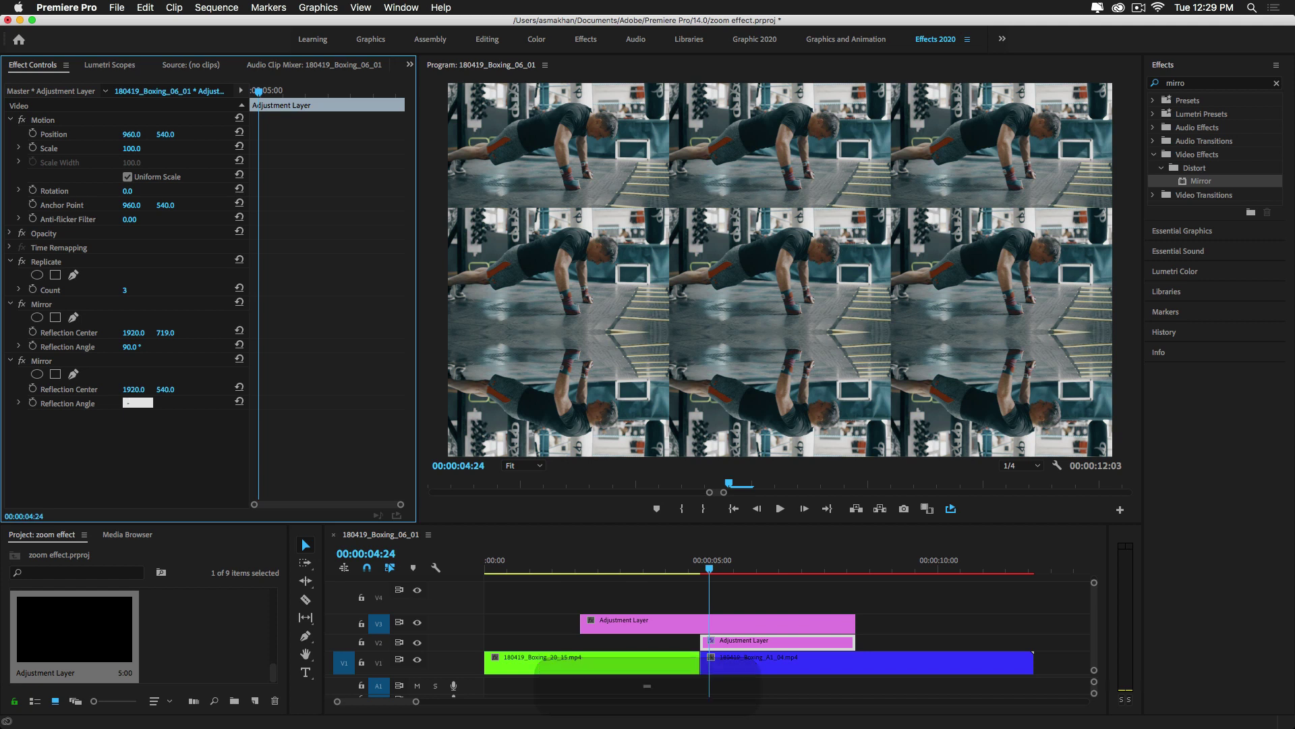
{"action": "key", "text": "Return"}
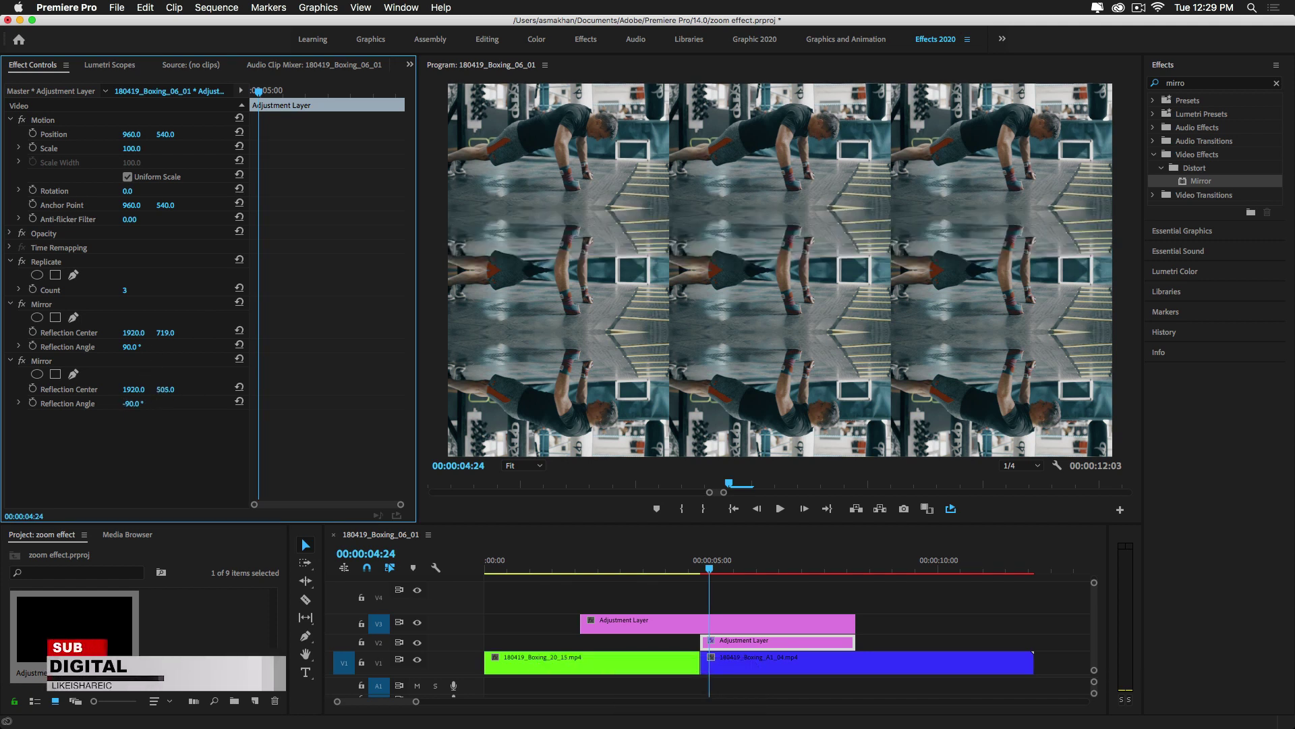
{"action": "left_click_drag", "start_coordinate": [165, 389], "coordinate": [45, 389]}
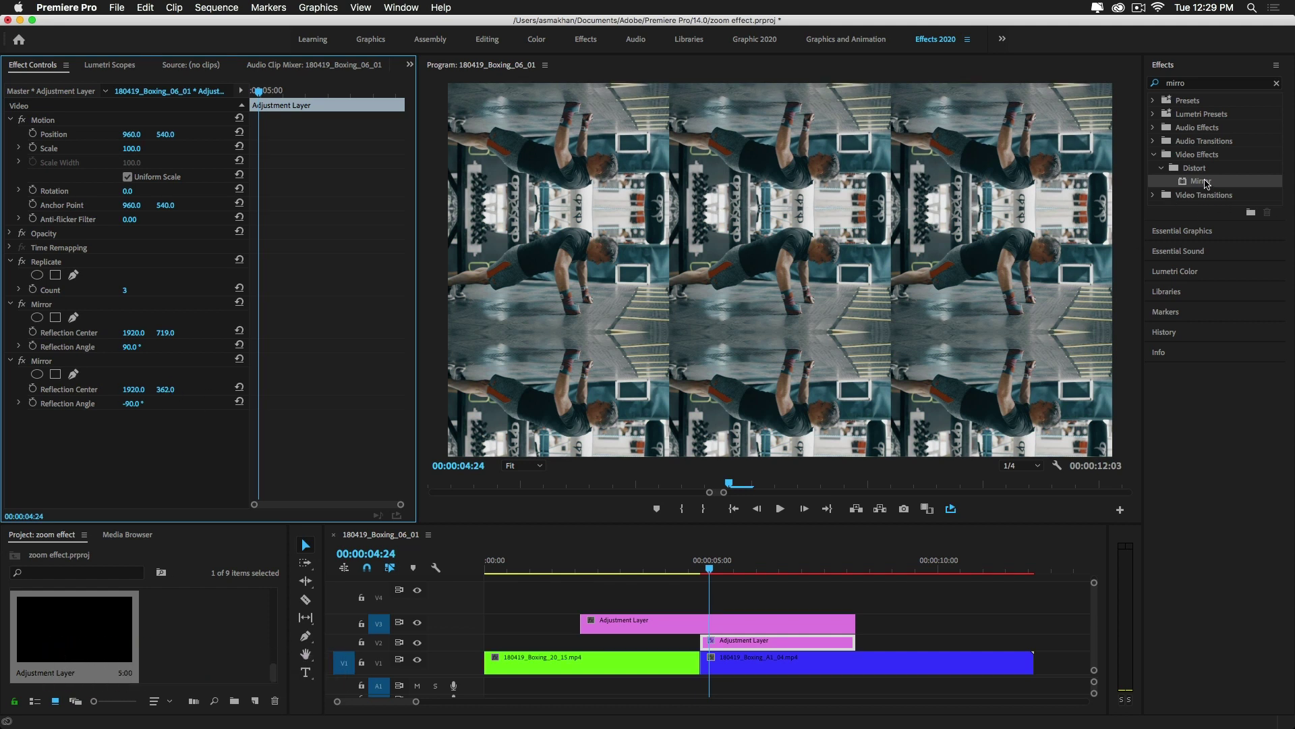
Add a third Mirror at 180° centered at 641, 540, then add a fourth Mirror.
{"action": "left_click_drag", "start_coordinate": [1206, 183], "coordinate": [761, 641]}
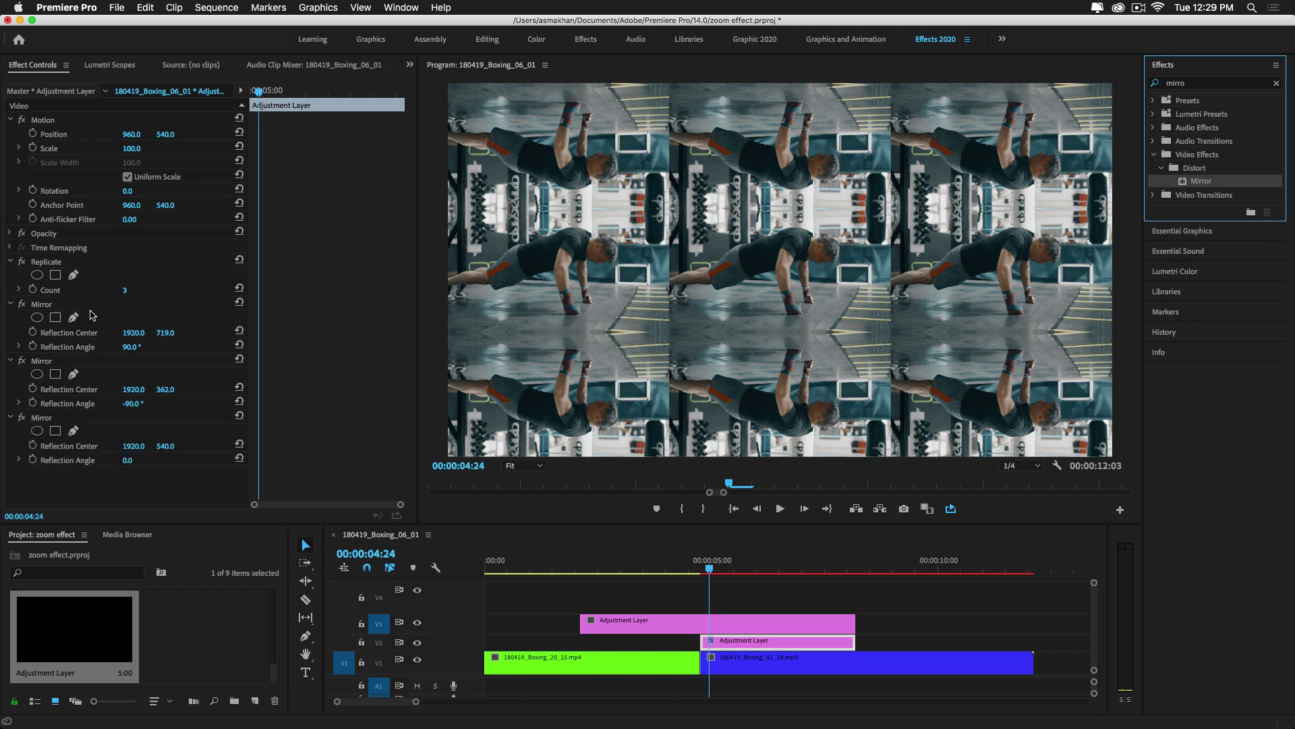
{"action": "left_click", "coordinate": [135, 461]}
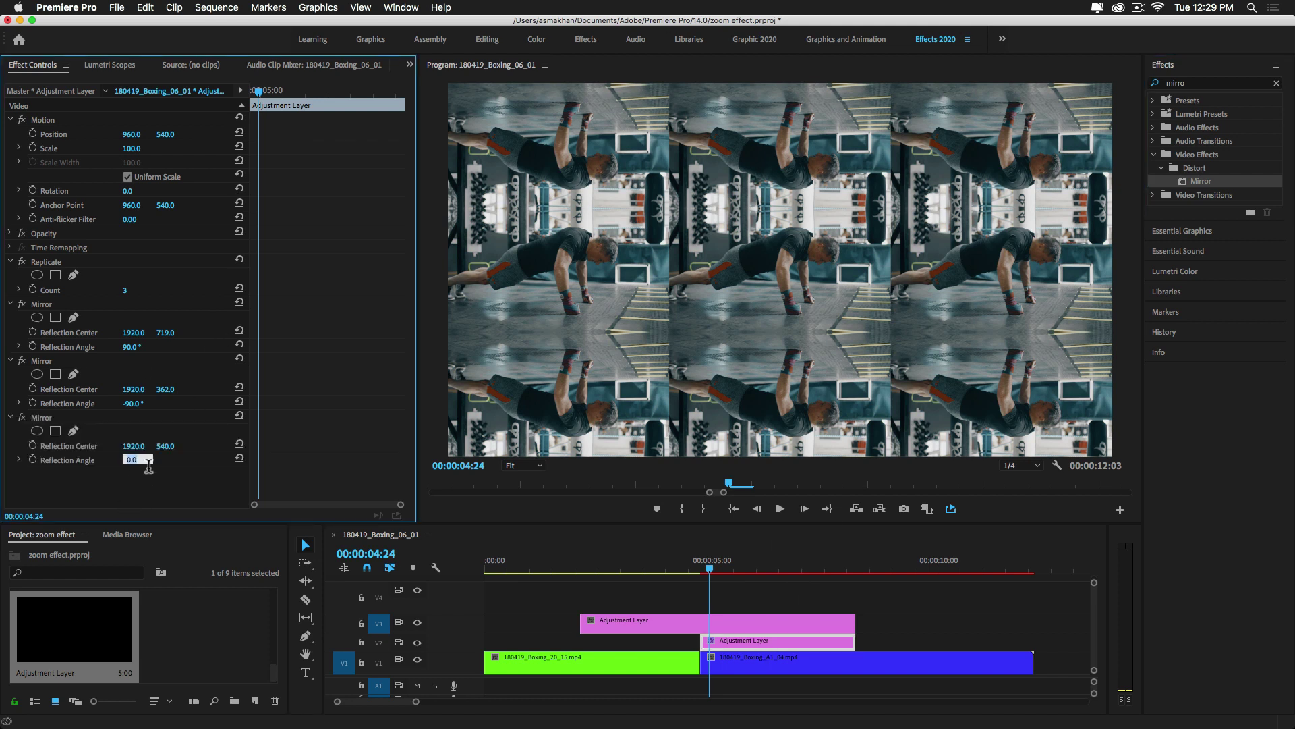
{"action": "type", "text": "180"}
{"action": "key", "text": "Return"}
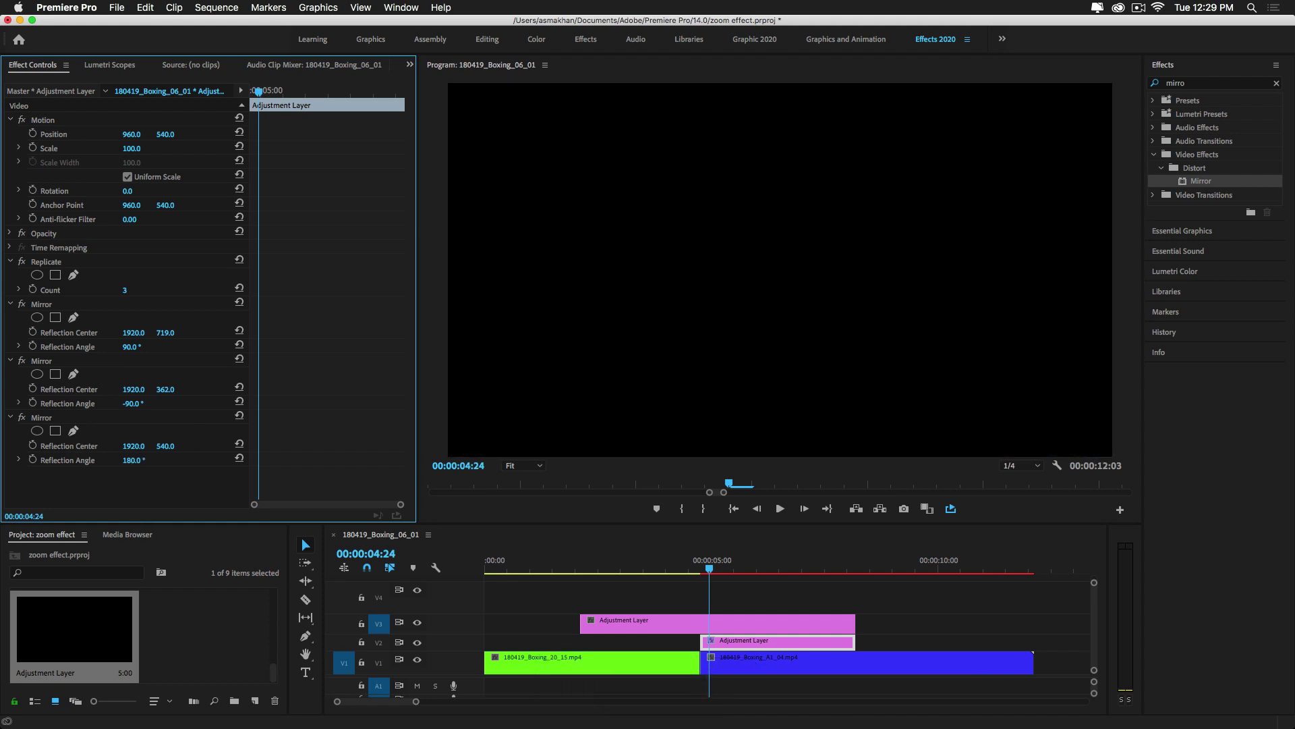
{"action": "left_click_drag", "start_coordinate": [141, 446], "coordinate": [41, 446]}
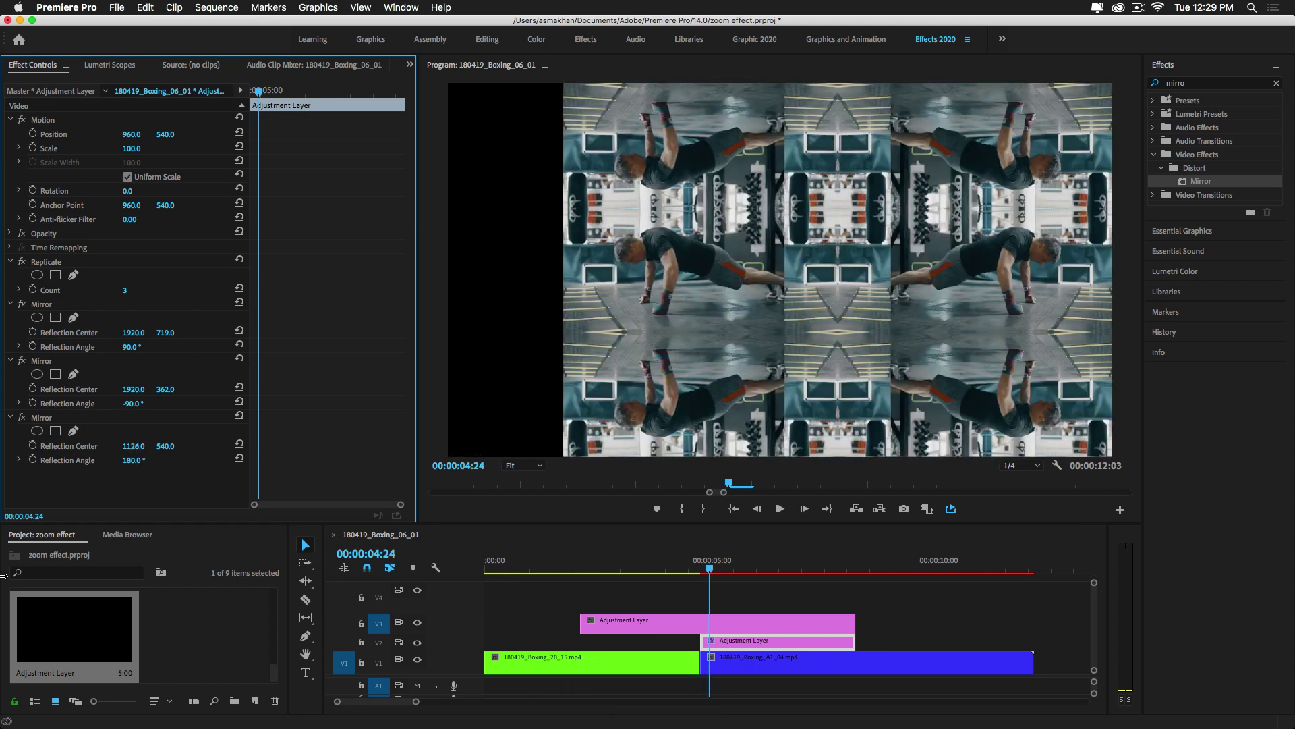
{"action": "left_click_drag", "start_coordinate": [133, 444], "coordinate": [82, 446]}
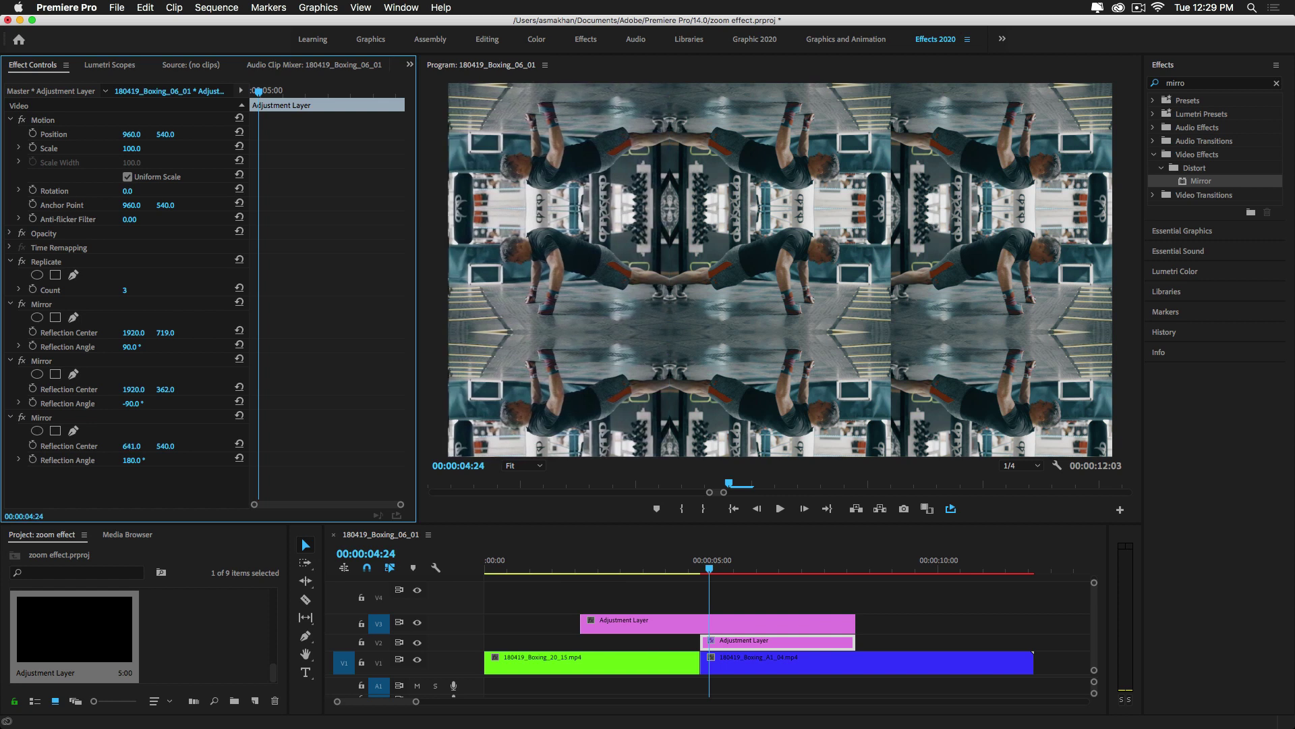
{"action": "left_click_drag", "start_coordinate": [1207, 182], "coordinate": [797, 643]}
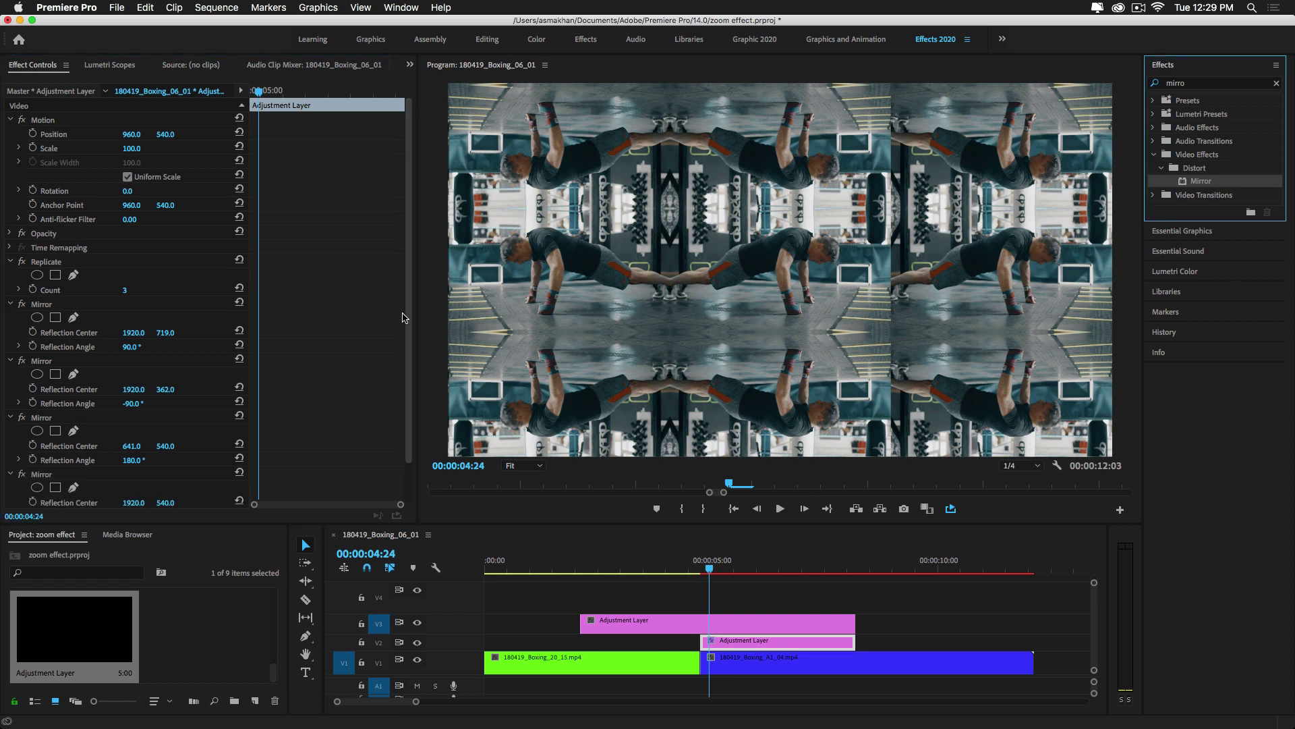
Set the fourth Mirror to a 360° angle with center at 1279, 540, then deselect.
{"action": "left_click_drag", "start_coordinate": [404, 327], "coordinate": [409, 352]}
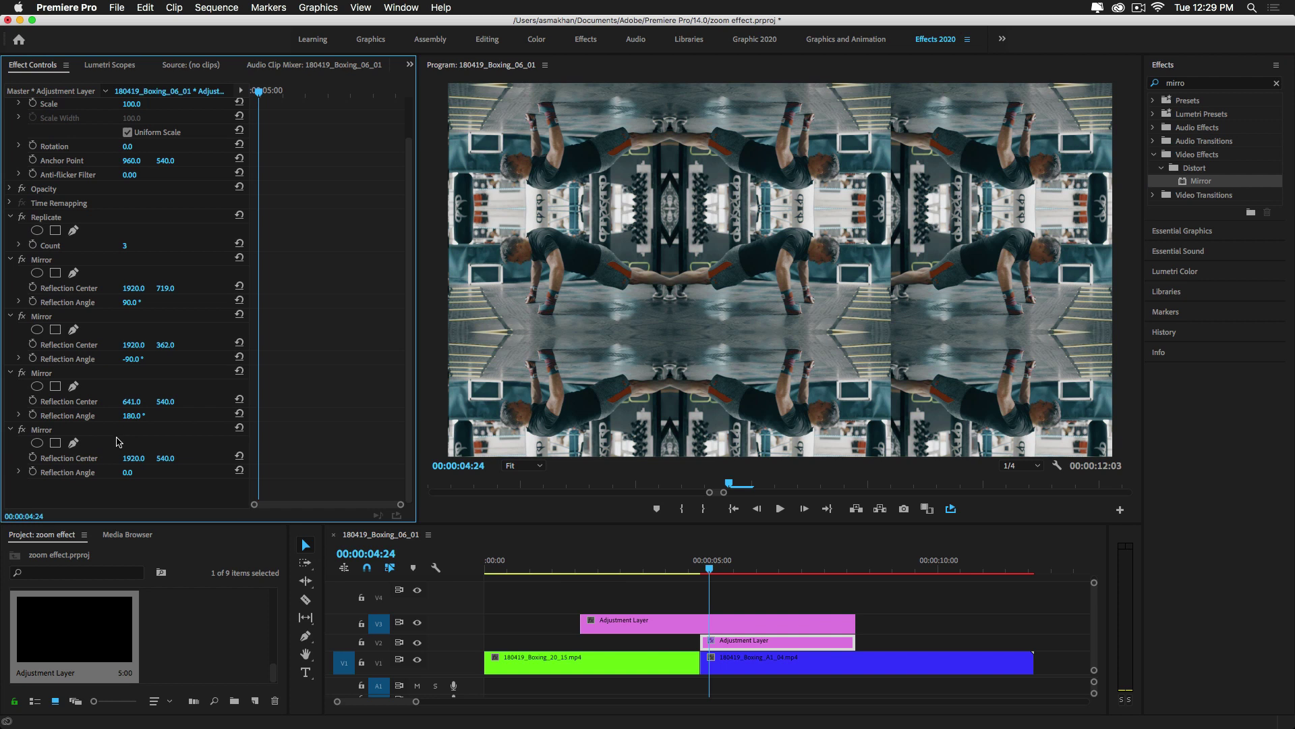
{"action": "left_click", "coordinate": [134, 472]}
{"action": "type", "text": "3"}
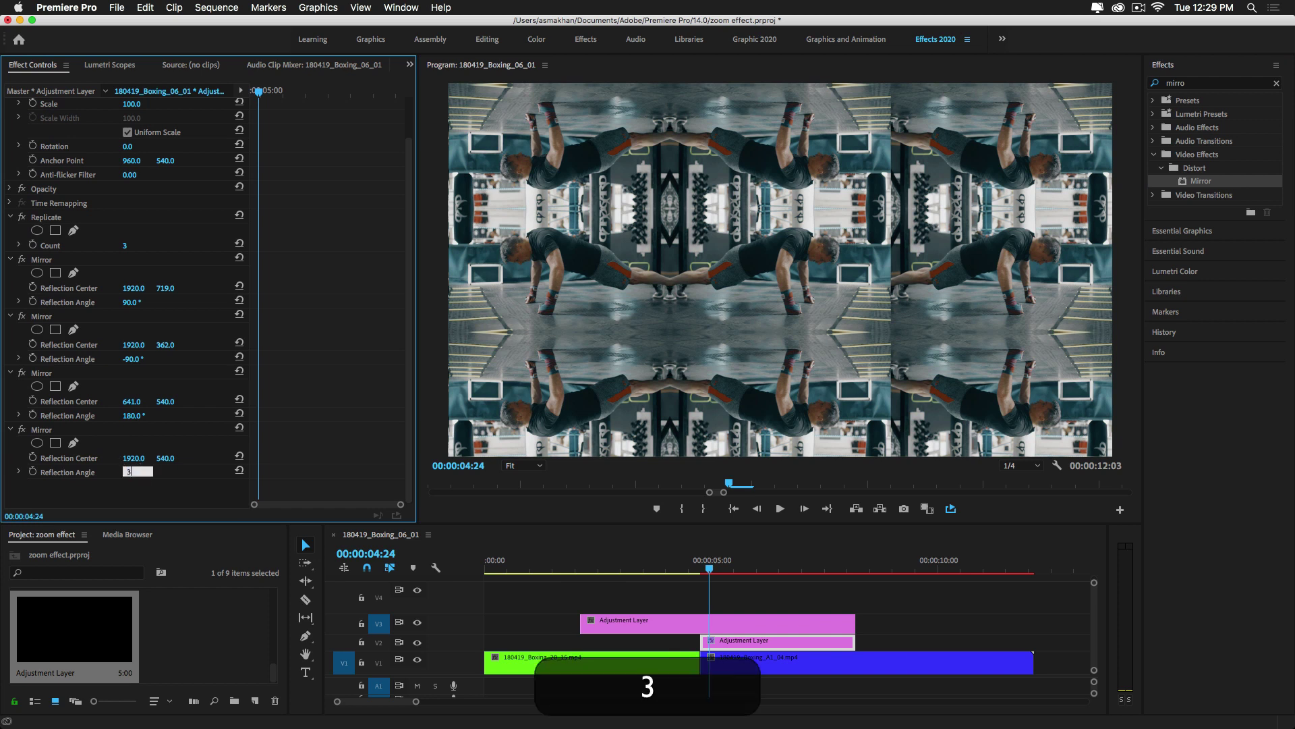
{"action": "type", "text": "60"}
{"action": "key", "text": "Return"}
{"action": "left_click_drag", "start_coordinate": [135, 458], "coordinate": [0, 458]}
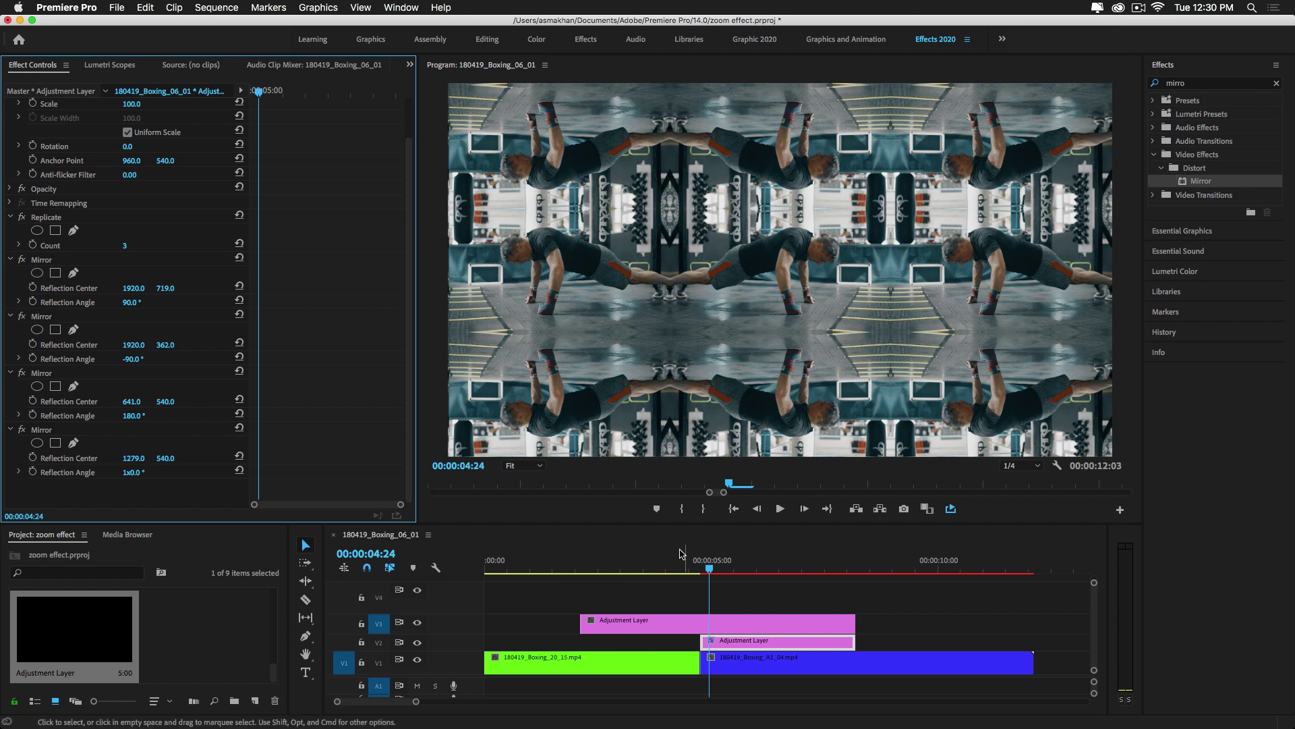
{"action": "left_click", "coordinate": [748, 603]}
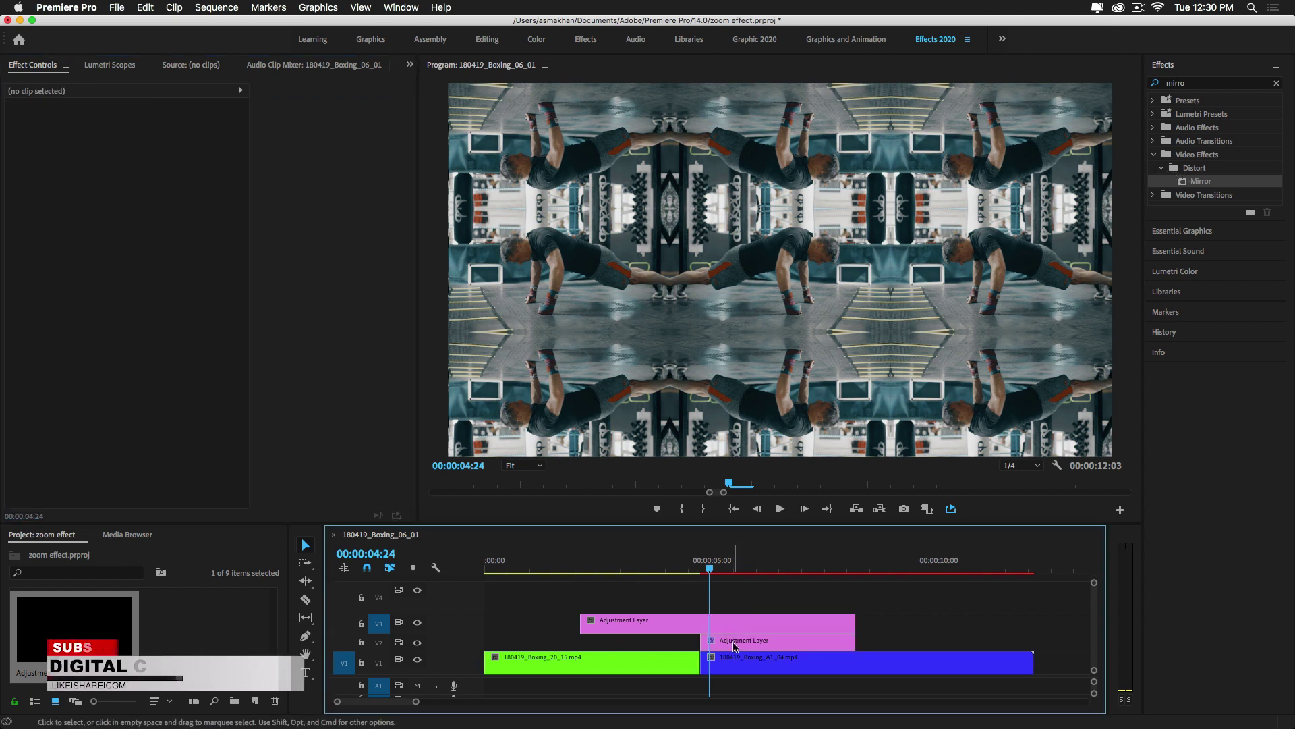
Search 'transform' and apply the Transform effect to the V3 adjustment layer.
{"action": "left_click", "coordinate": [720, 618]}
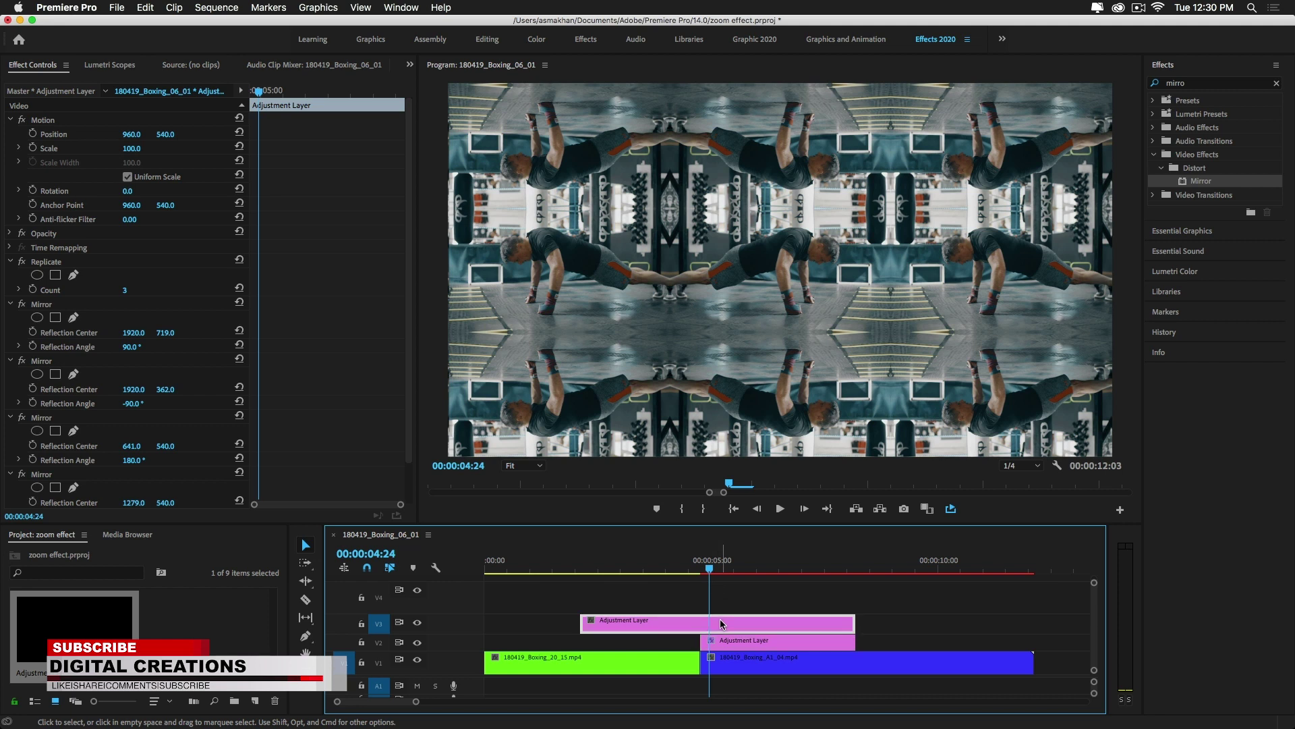
{"action": "left_click", "coordinate": [701, 569]}
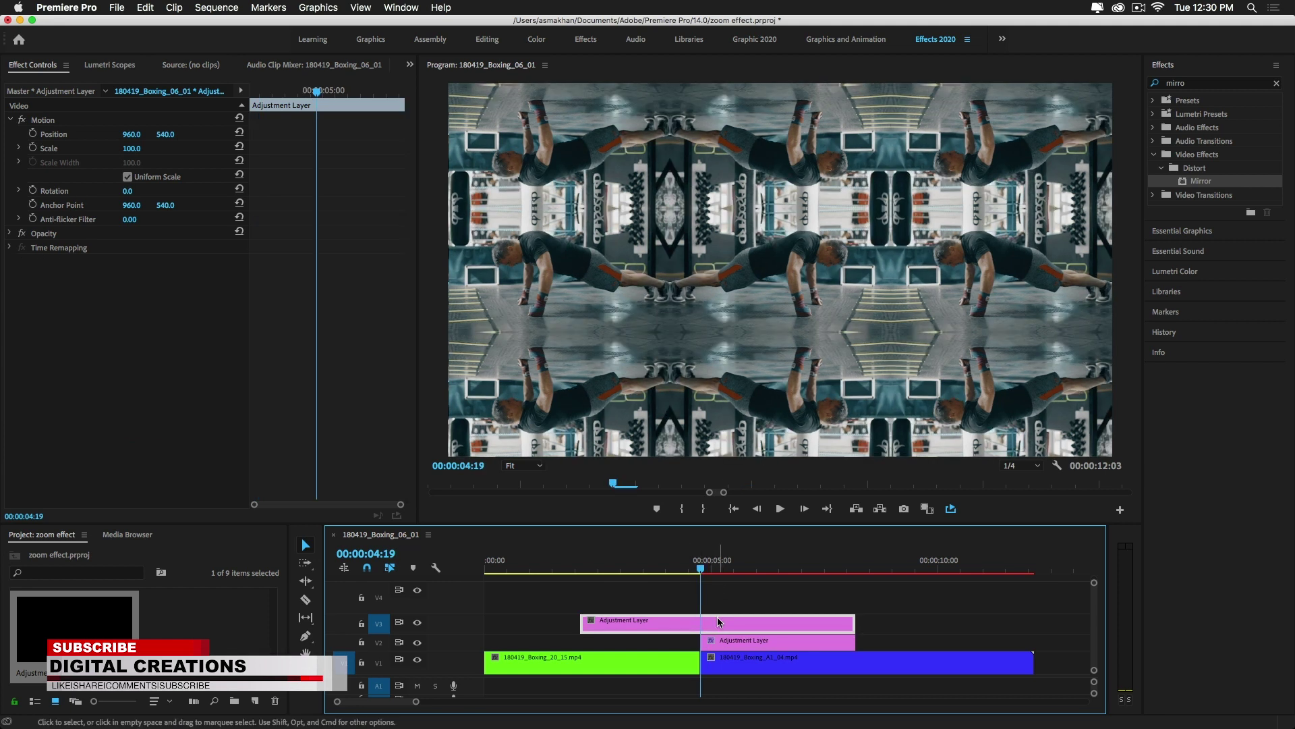
{"action": "left_click", "coordinate": [1160, 88]}
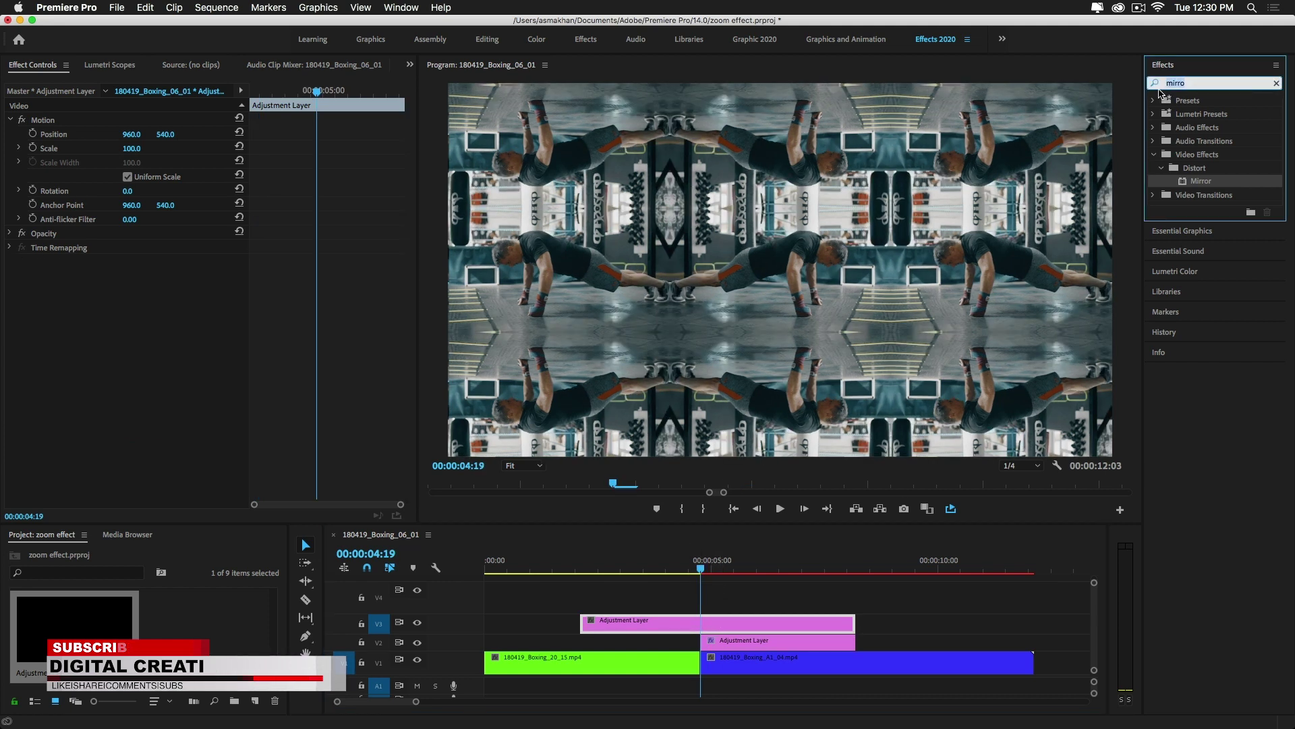
{"action": "type", "text": "transform"}
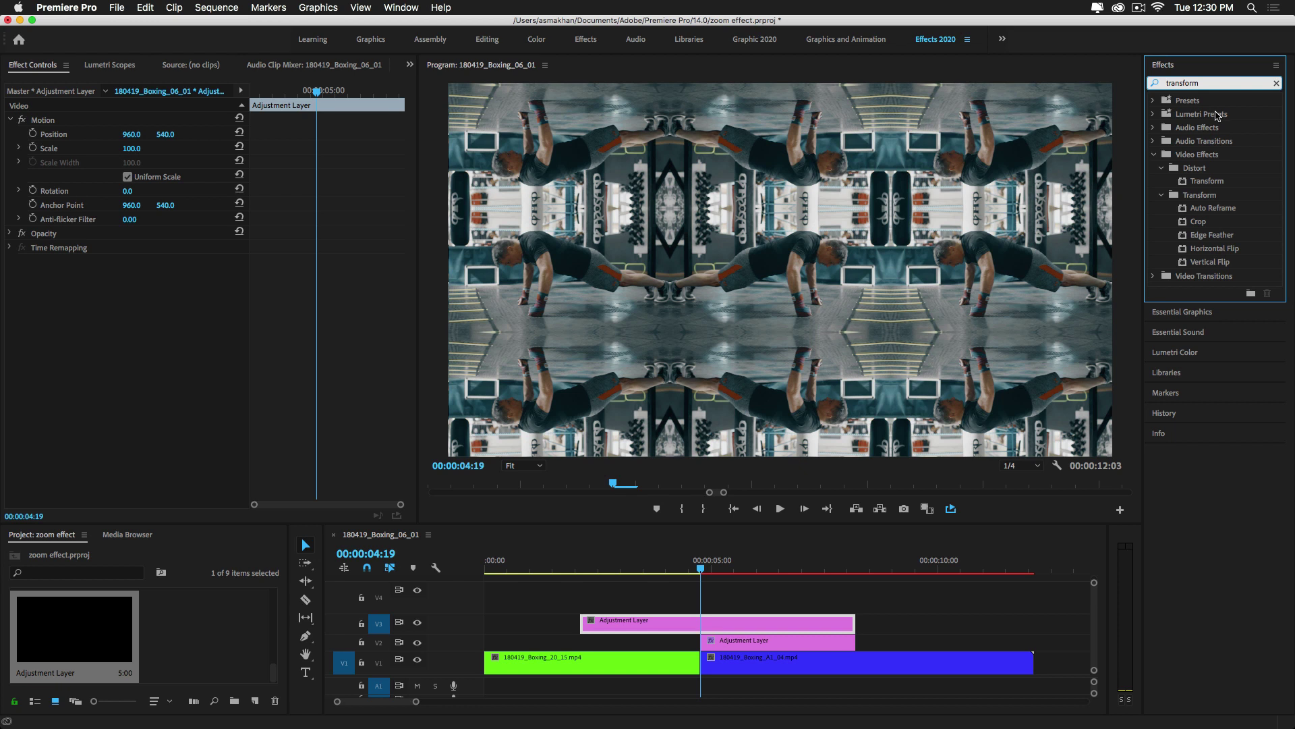
{"action": "left_click_drag", "start_coordinate": [1207, 182], "coordinate": [708, 627]}
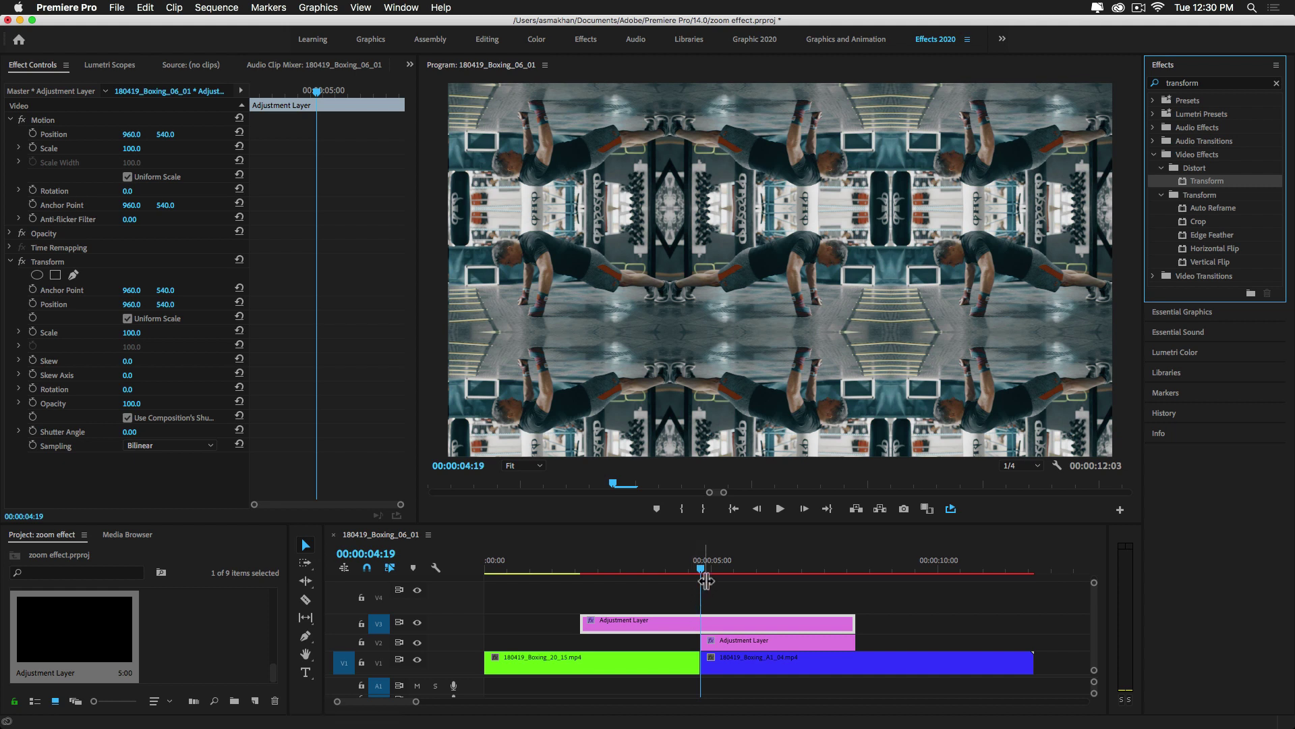
{"action": "key", "text": "="}
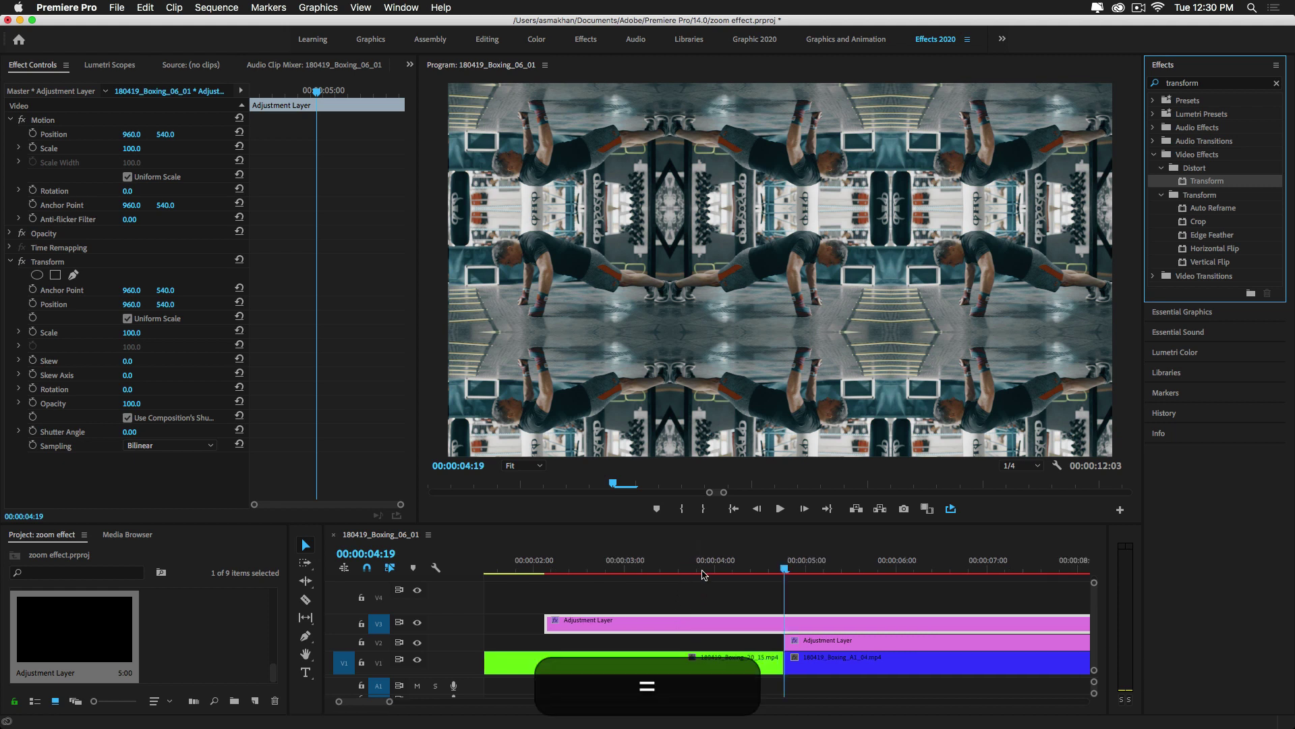
Check the two clips and the Transform settings around the cut, deselect everything, and park the playhead at 00:00:04:16.
{"action": "left_click", "coordinate": [779, 572]}
{"action": "mouse_move", "coordinate": [779, 573]}
{"action": "left_mouse_down"}
{"action": "mouse_move", "coordinate": [755, 572]}
{"action": "mouse_move", "coordinate": [796, 572]}
{"action": "mouse_move", "coordinate": [772, 572]}
{"action": "mouse_move", "coordinate": [784, 572]}
{"action": "left_mouse_up"}
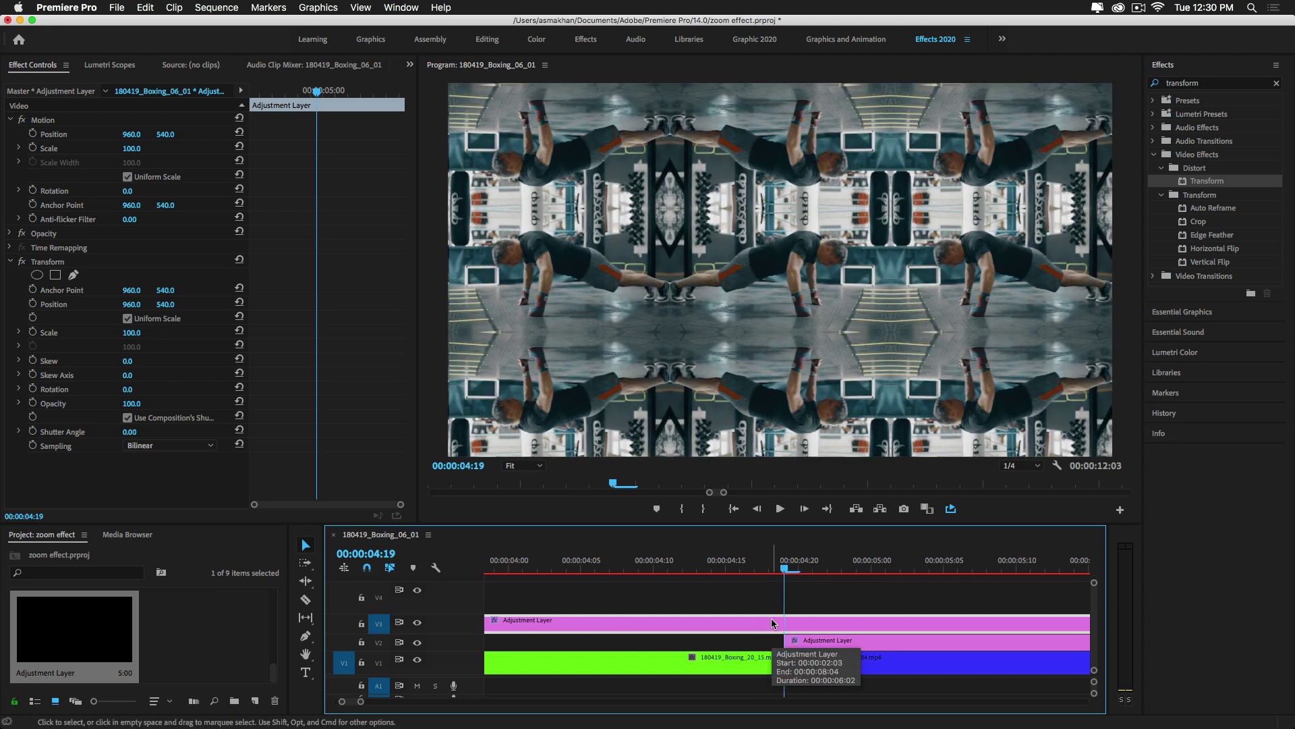
{"action": "left_click", "coordinate": [52, 334]}
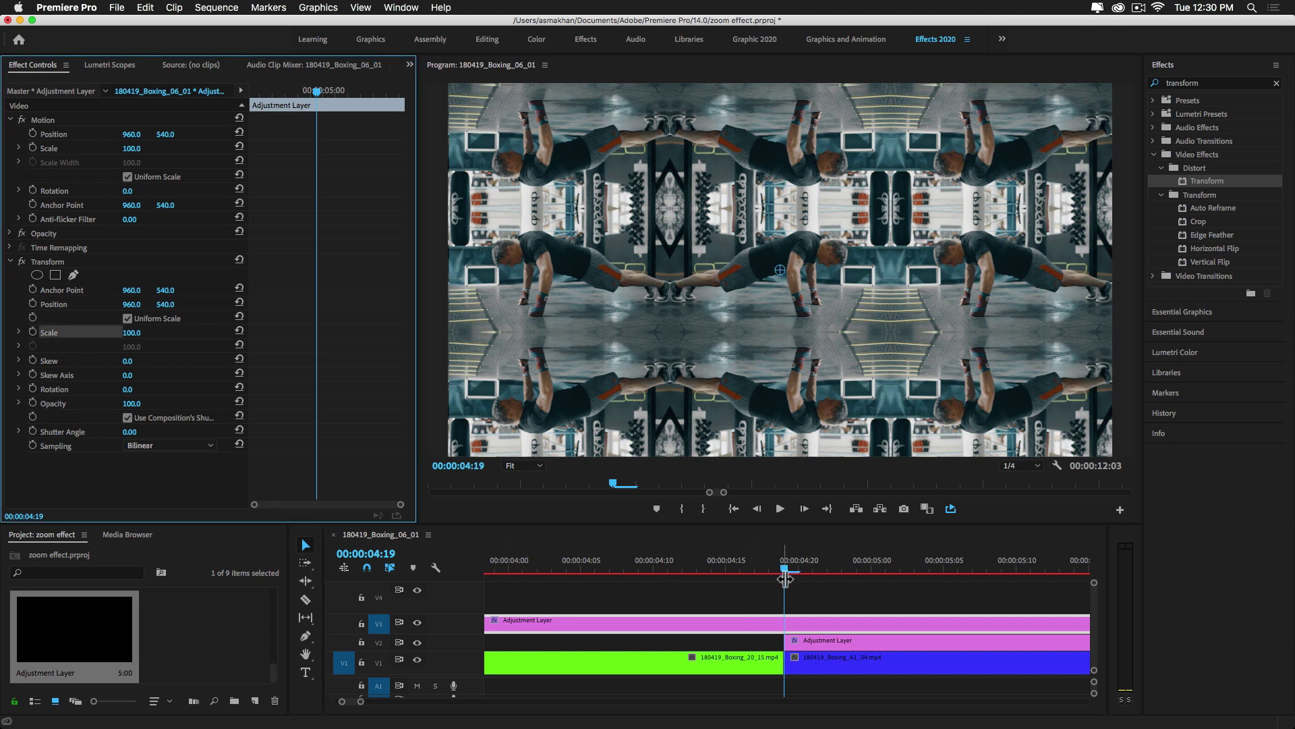
{"action": "left_click", "coordinate": [773, 668]}
{"action": "left_click", "coordinate": [789, 668]}
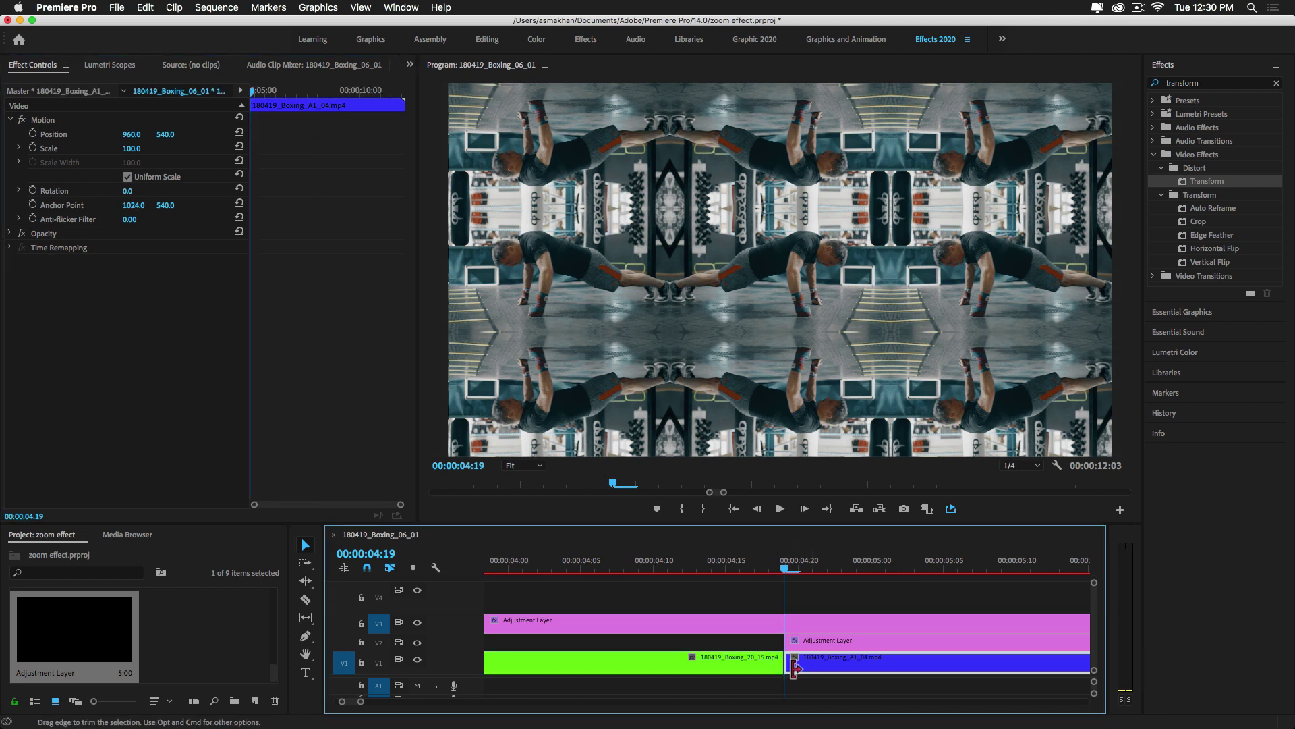
{"action": "left_click", "coordinate": [790, 670]}
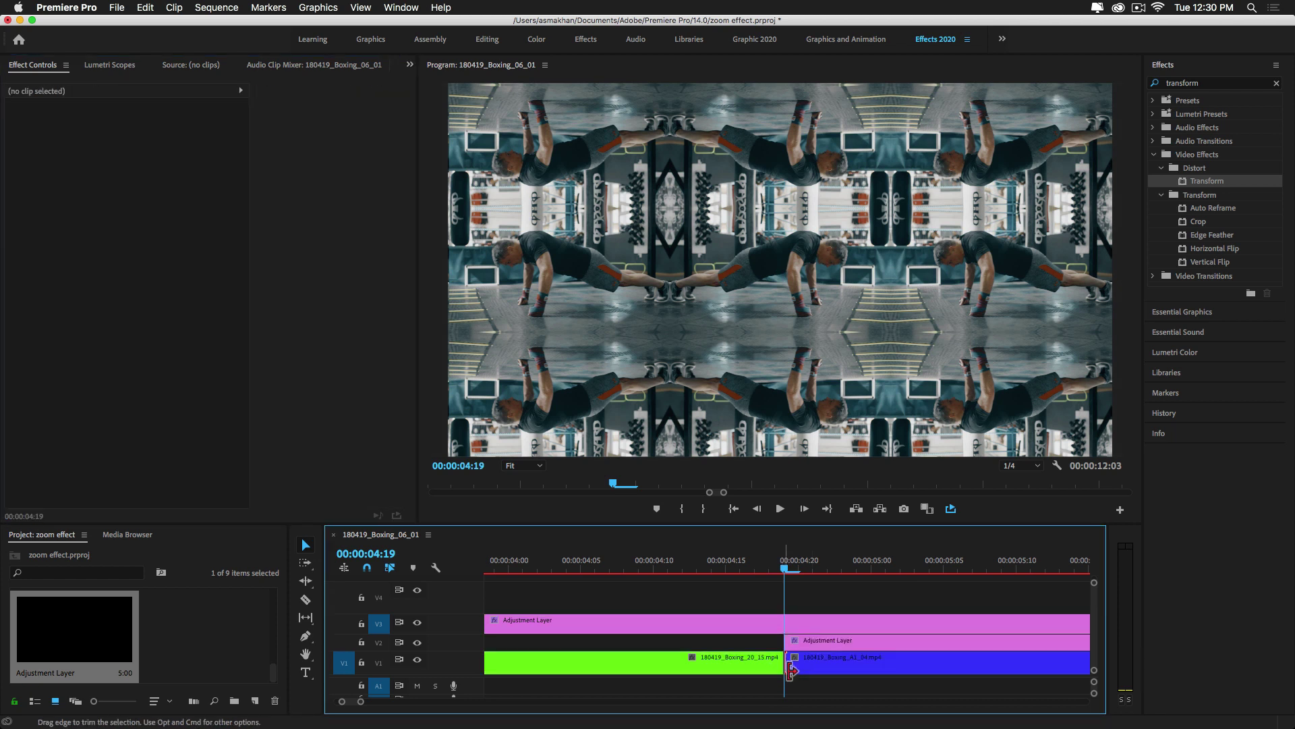
{"action": "key", "text": "Left"}
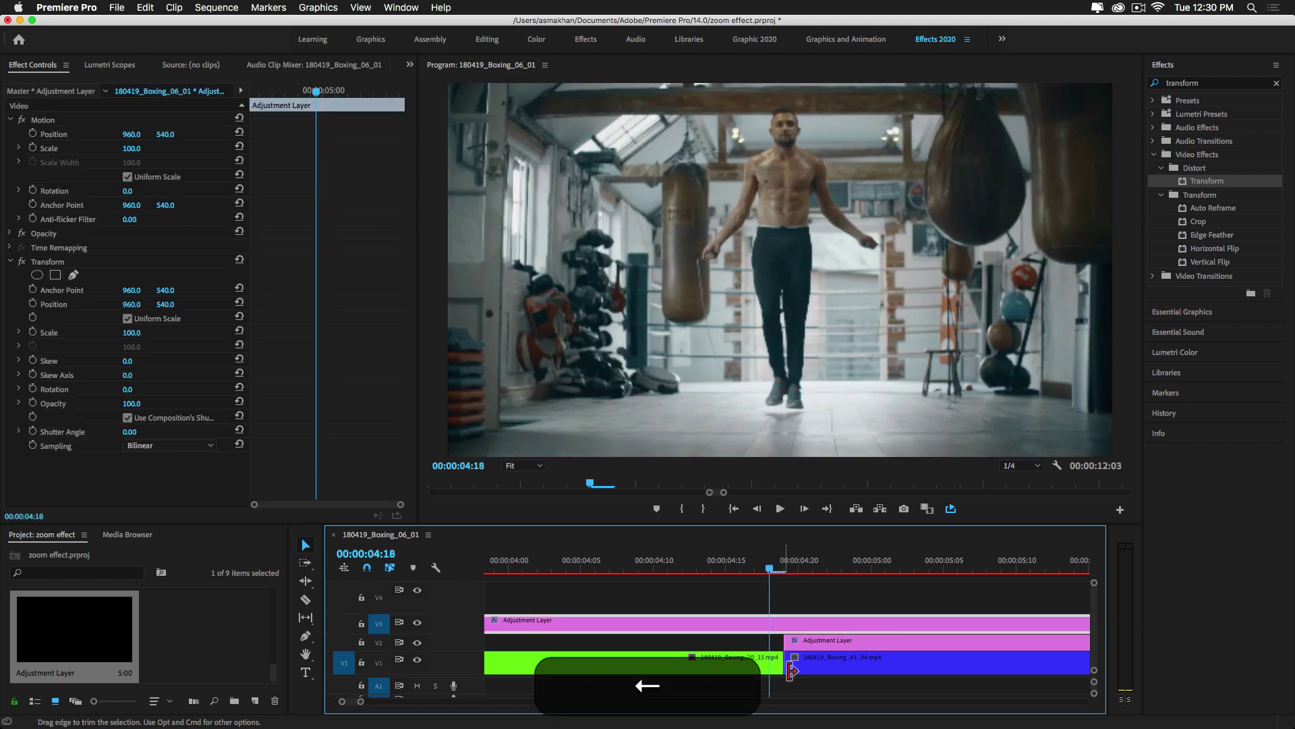
{"action": "key", "text": "Left"}
{"action": "key", "text": "Left"}
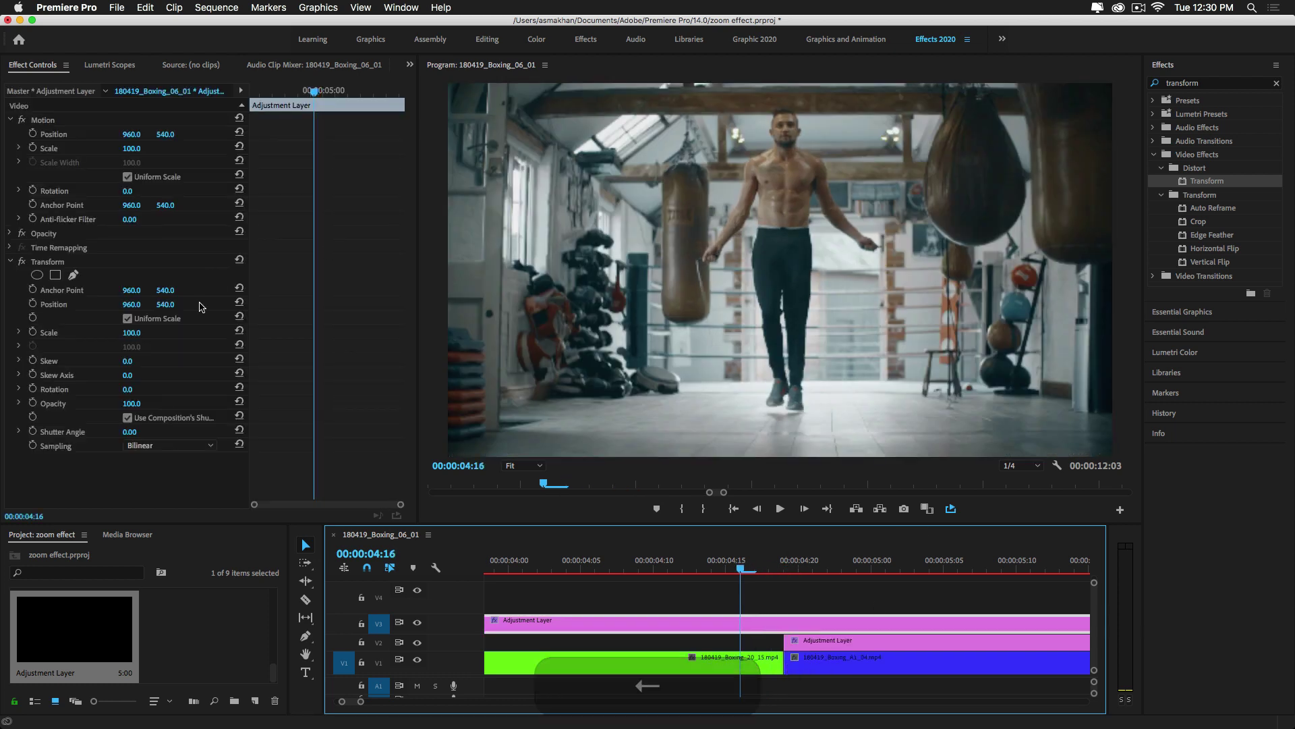
Keyframe Transform Scale at 100 at 04:16 and 300 at 04:22.
{"action": "left_click", "coordinate": [32, 332]}
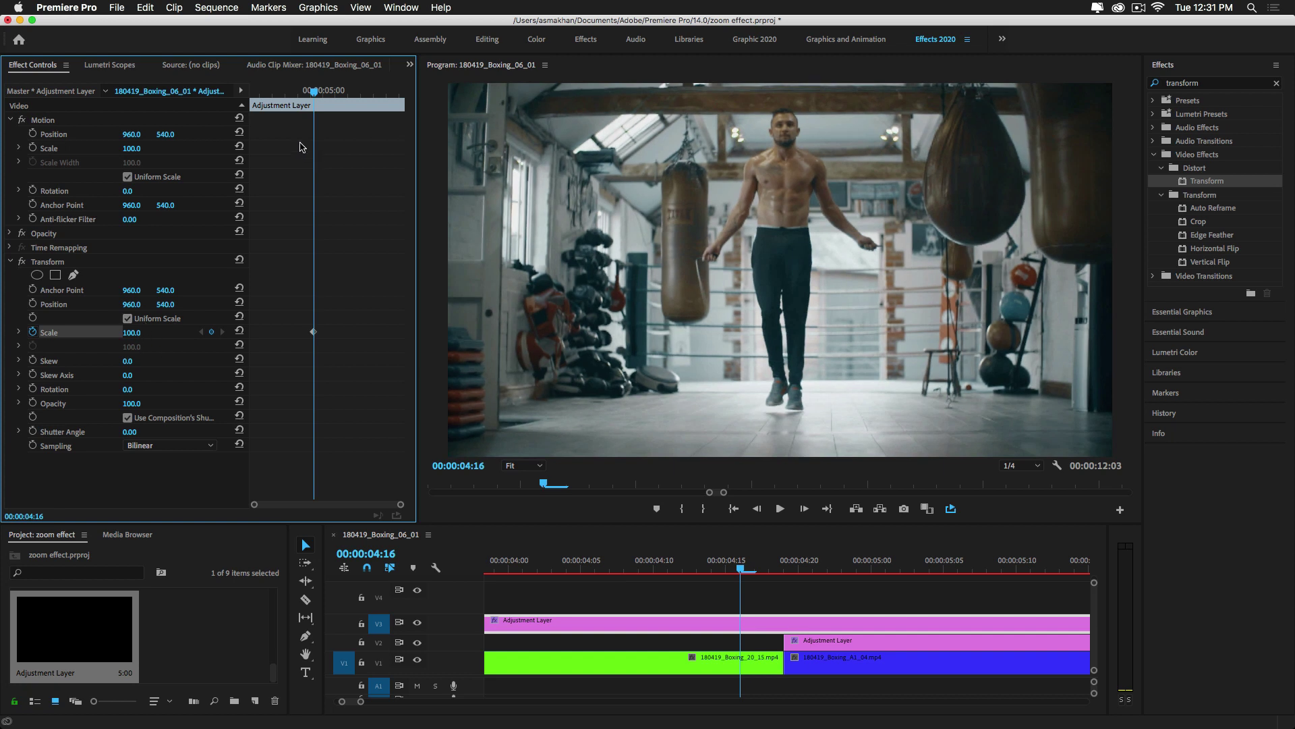
{"action": "key", "text": "Right"}
{"action": "key", "text": "Right"}
{"action": "key", "text": "Right"}
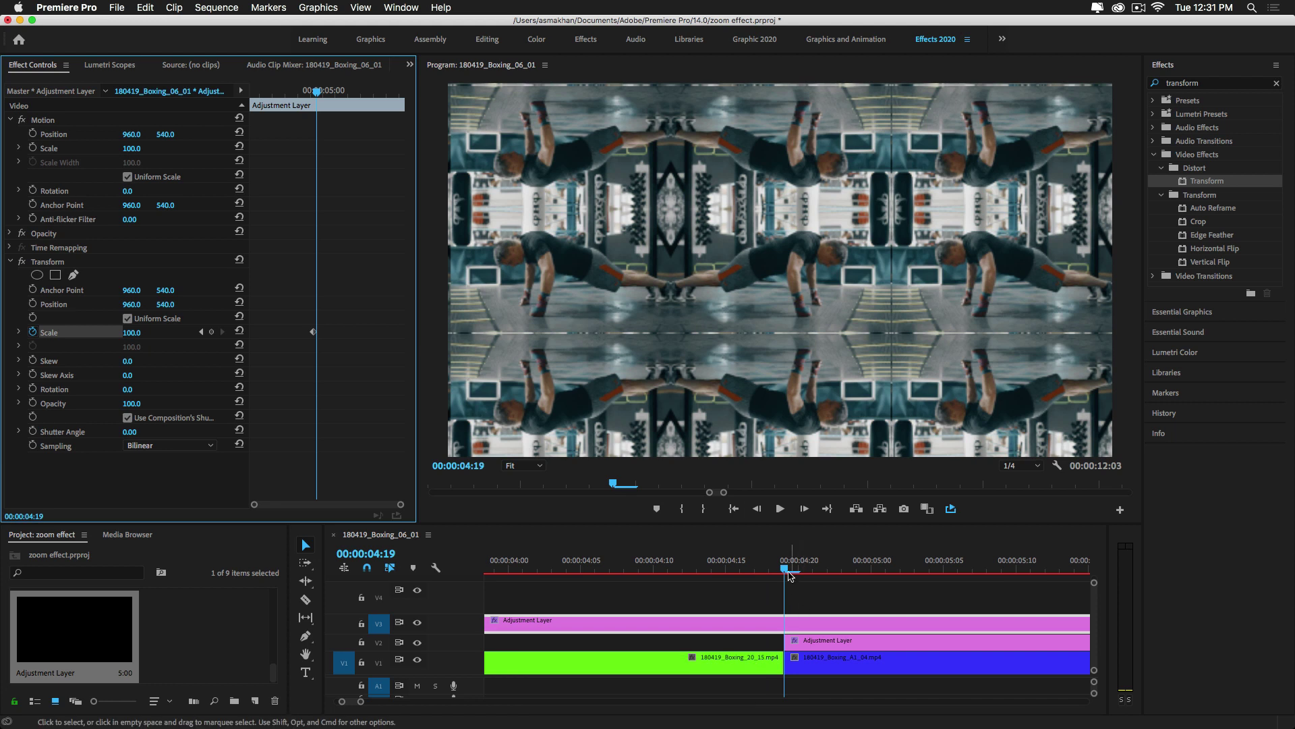
{"action": "left_click", "coordinate": [794, 593]}
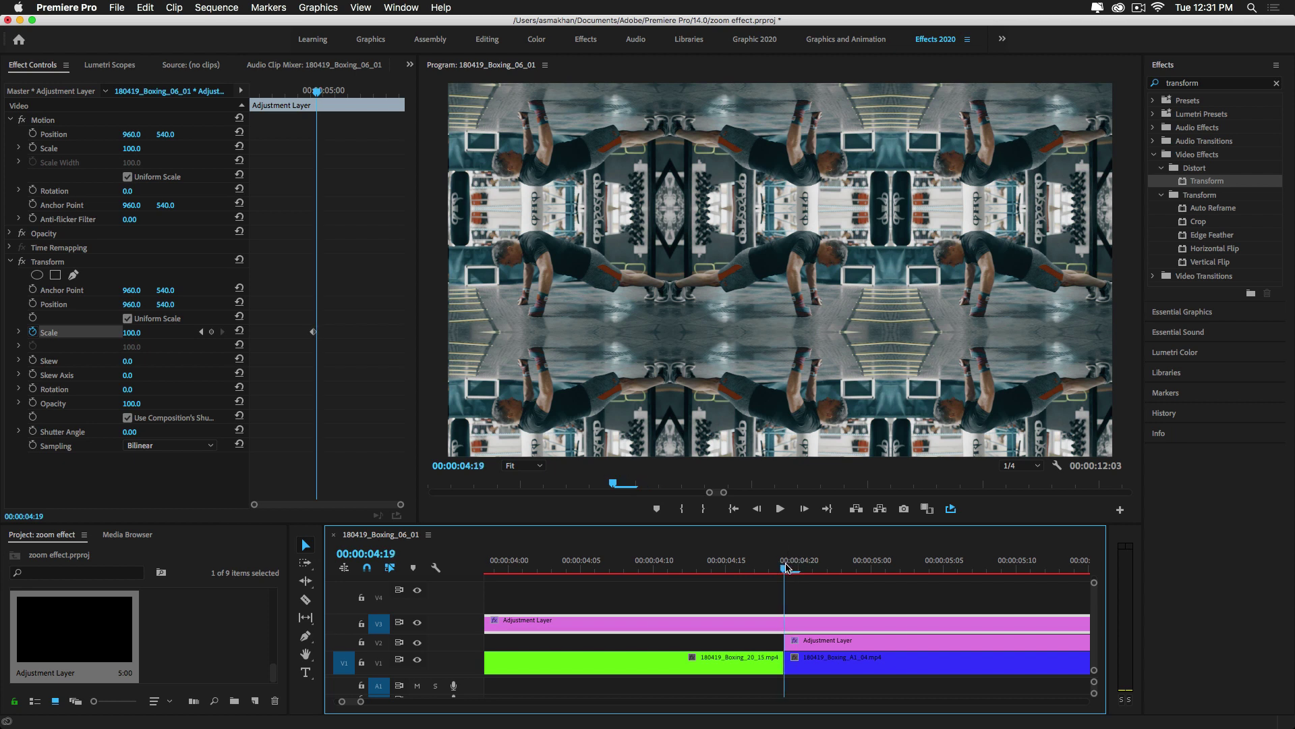
{"action": "key", "text": "Right"}
{"action": "key", "text": "Right"}
{"action": "key", "text": "Right"}
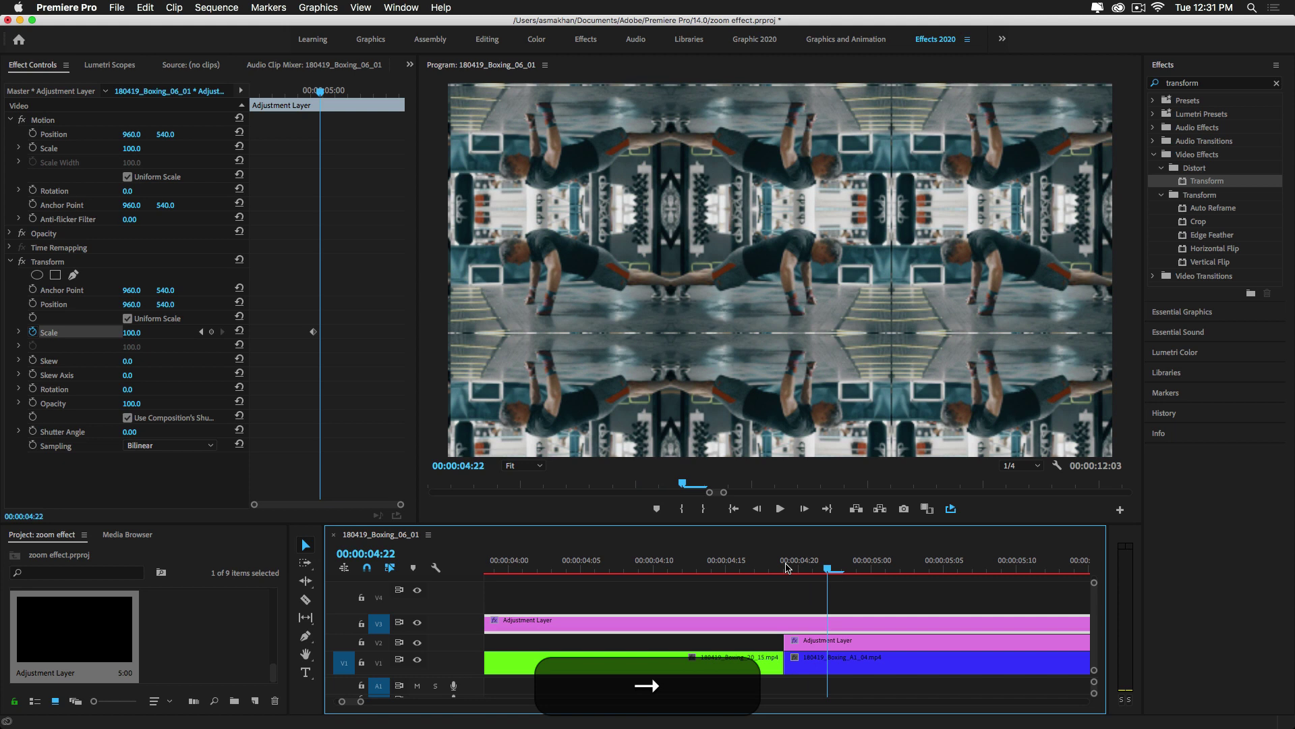
{"action": "left_click", "coordinate": [135, 342]}
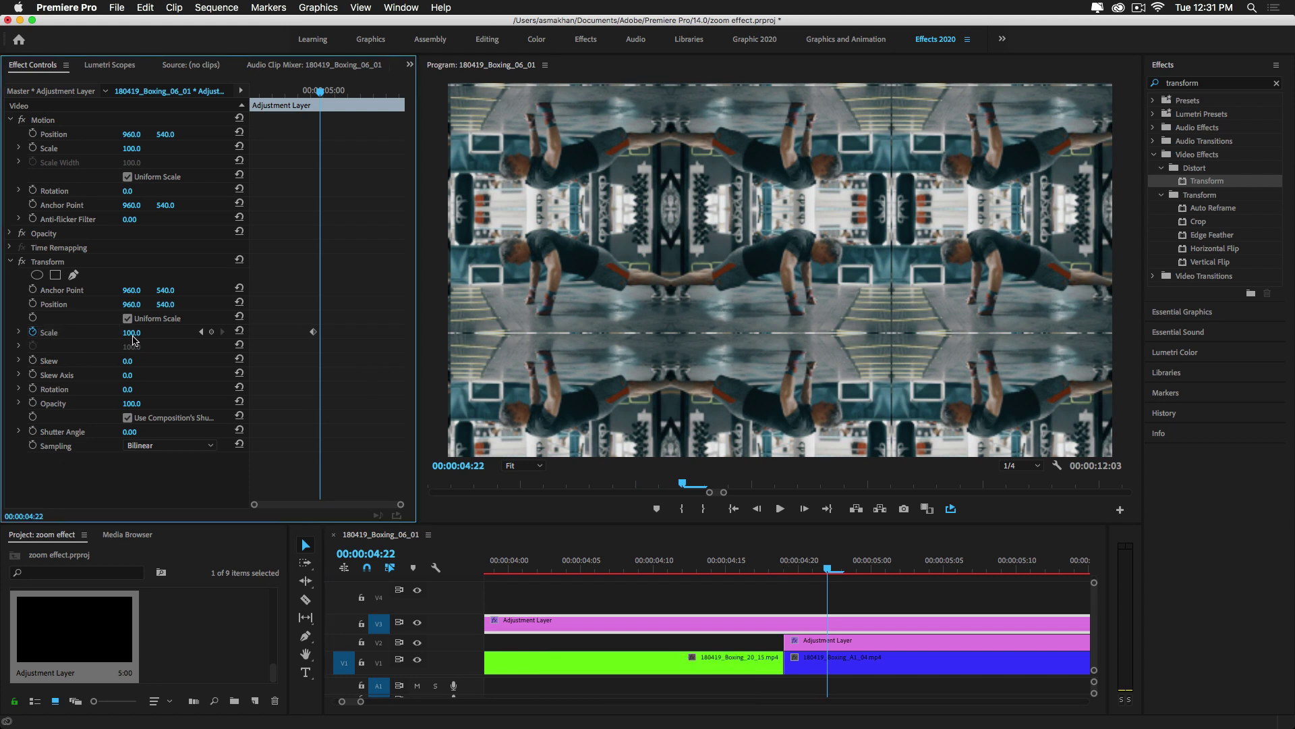
{"action": "left_click", "coordinate": [142, 331]}
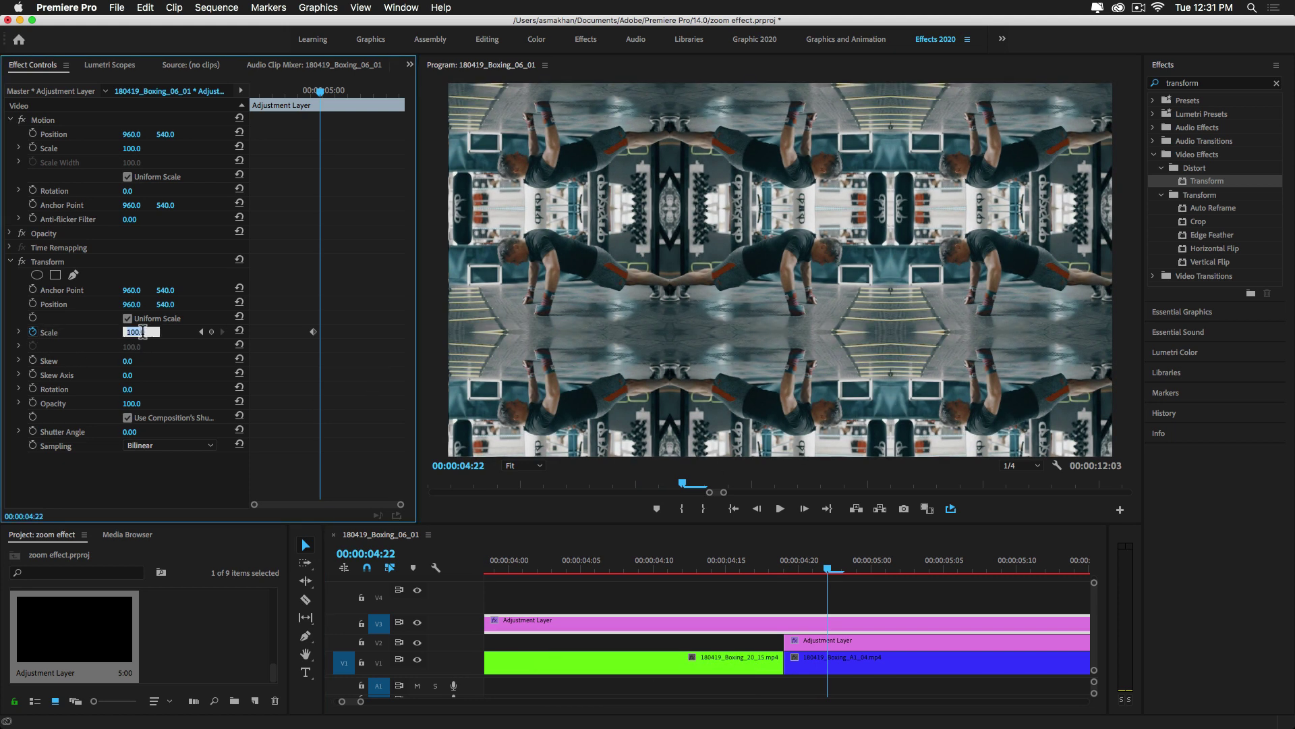
{"action": "type", "text": "300"}
{"action": "key", "text": "Return"}
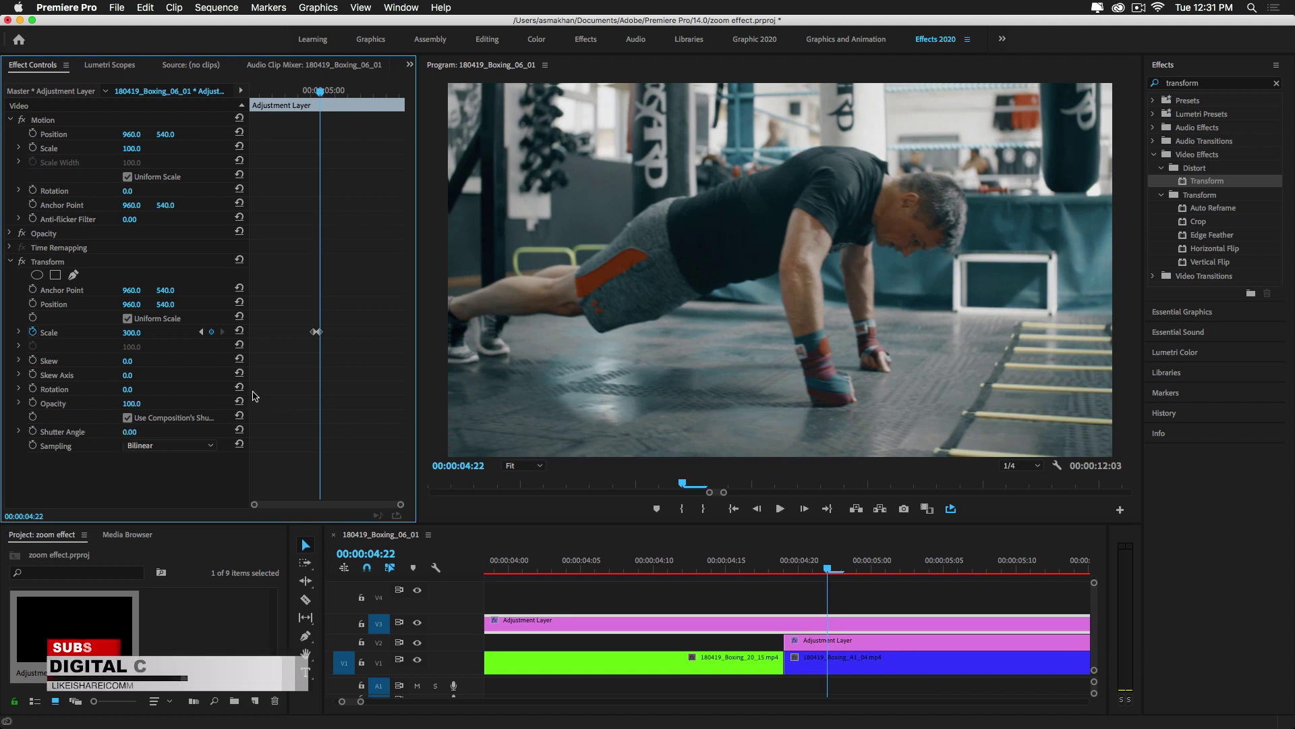
Turn off Use Composition's Shutter Angle, set Shutter Angle 360, and make the Scale keyframes Continuous Bezier.
{"action": "left_click_drag", "start_coordinate": [253, 394], "coordinate": [298, 389]}
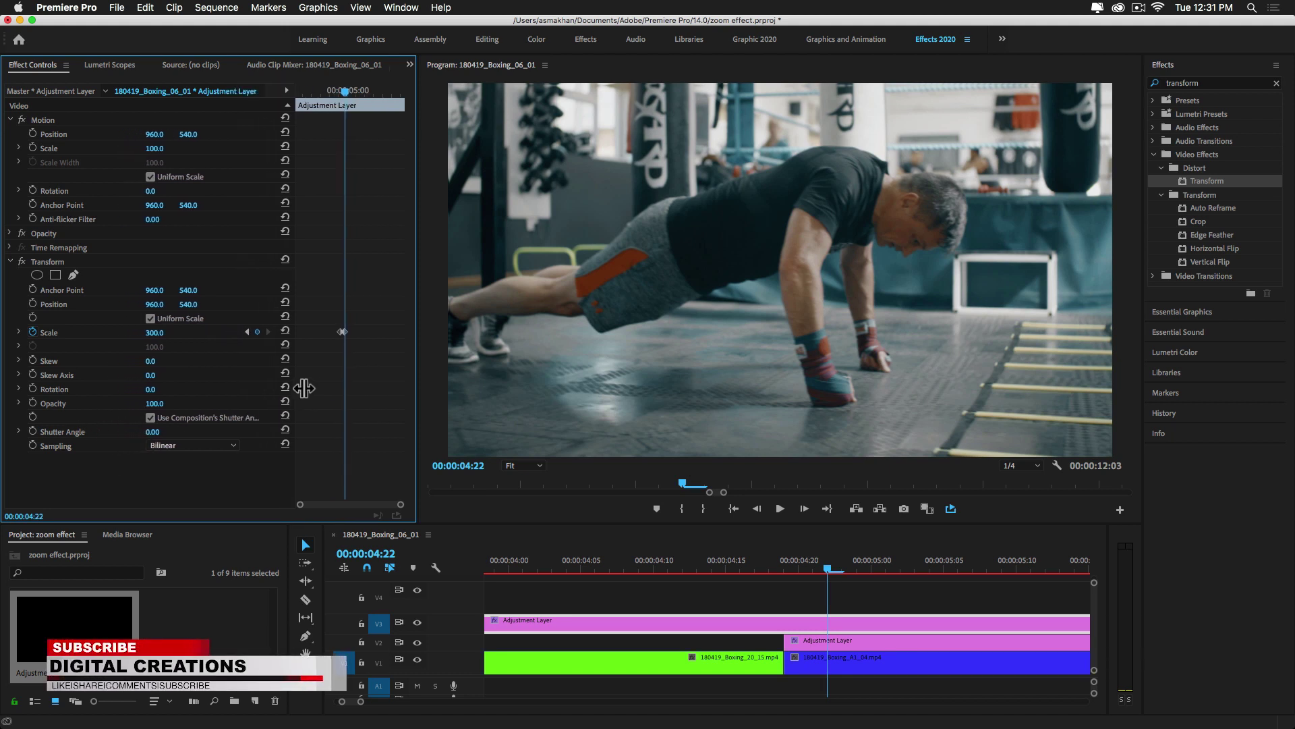
{"action": "left_click", "coordinate": [150, 418]}
{"action": "mouse_move", "coordinate": [152, 432]}
{"action": "left_mouse_down"}
{"action": "mouse_move", "coordinate": [179, 438]}
{"action": "mouse_move", "coordinate": [157, 442]}
{"action": "left_mouse_up"}
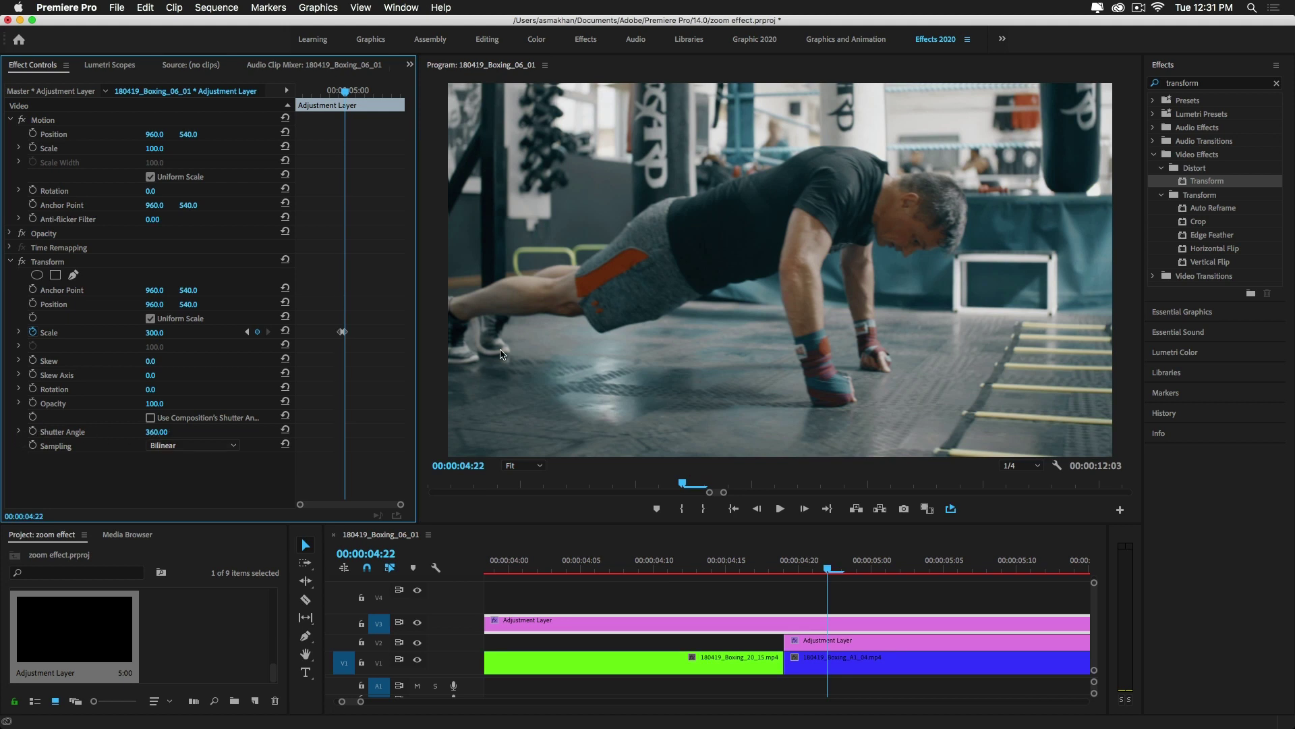
{"action": "left_click_drag", "start_coordinate": [419, 350], "coordinate": [525, 334]}
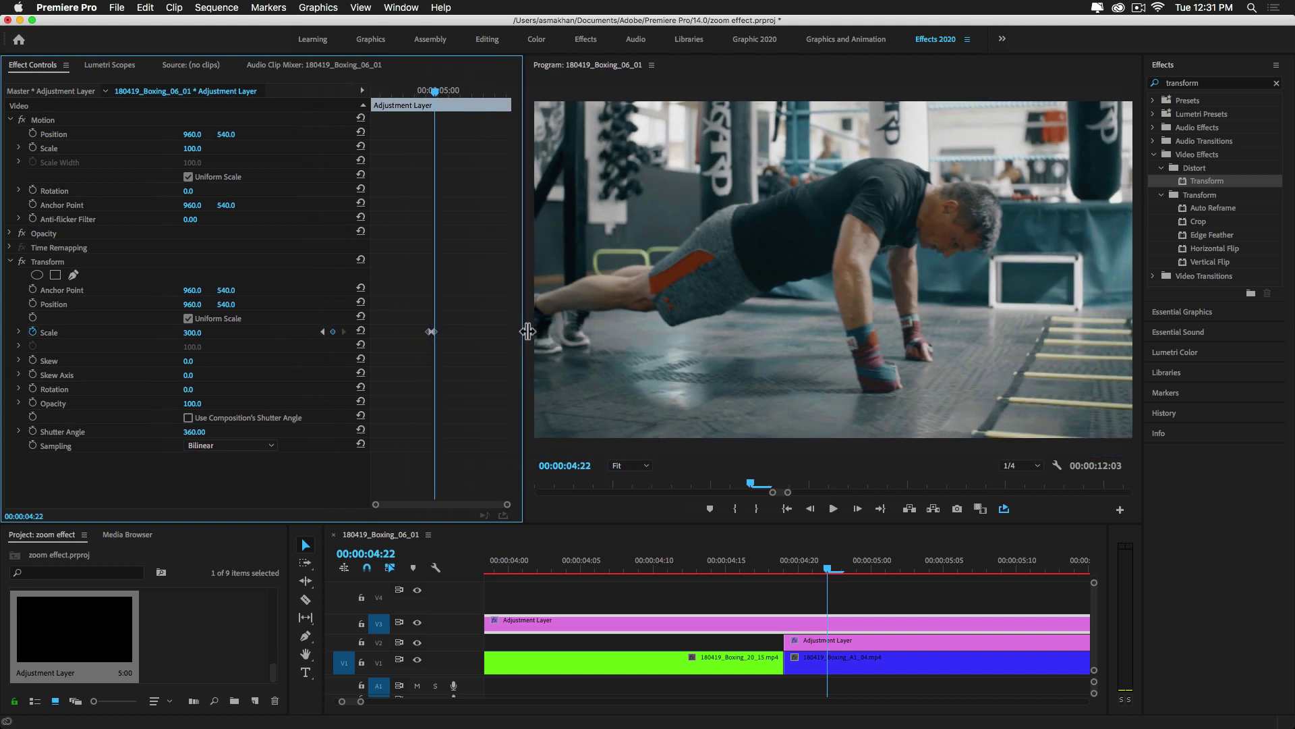
{"action": "right_click", "coordinate": [435, 336]}
{"action": "left_click", "coordinate": [502, 488]}
{"action": "left_click_drag", "start_coordinate": [741, 565], "coordinate": [668, 572]}
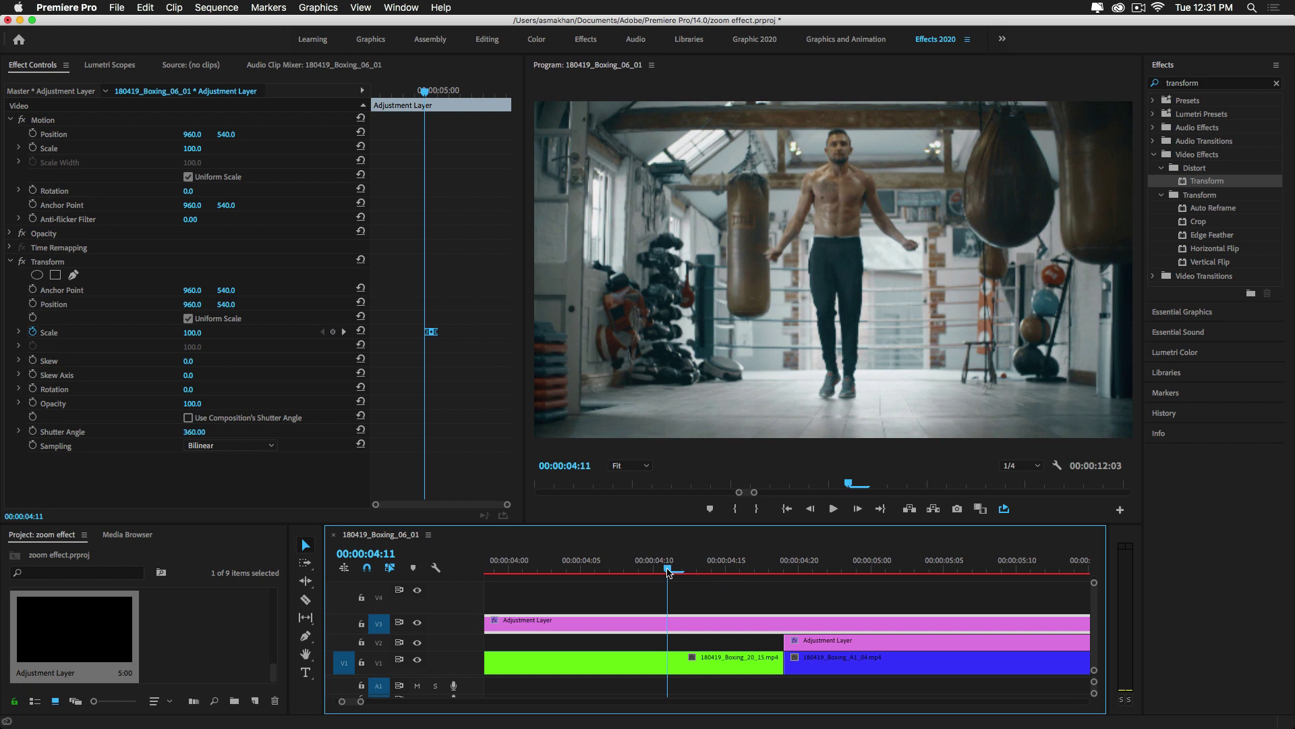
Mark in at 04:11 and out at 05:03, render previews, and set playback resolution to Full.
{"action": "left_click", "coordinate": [735, 508]}
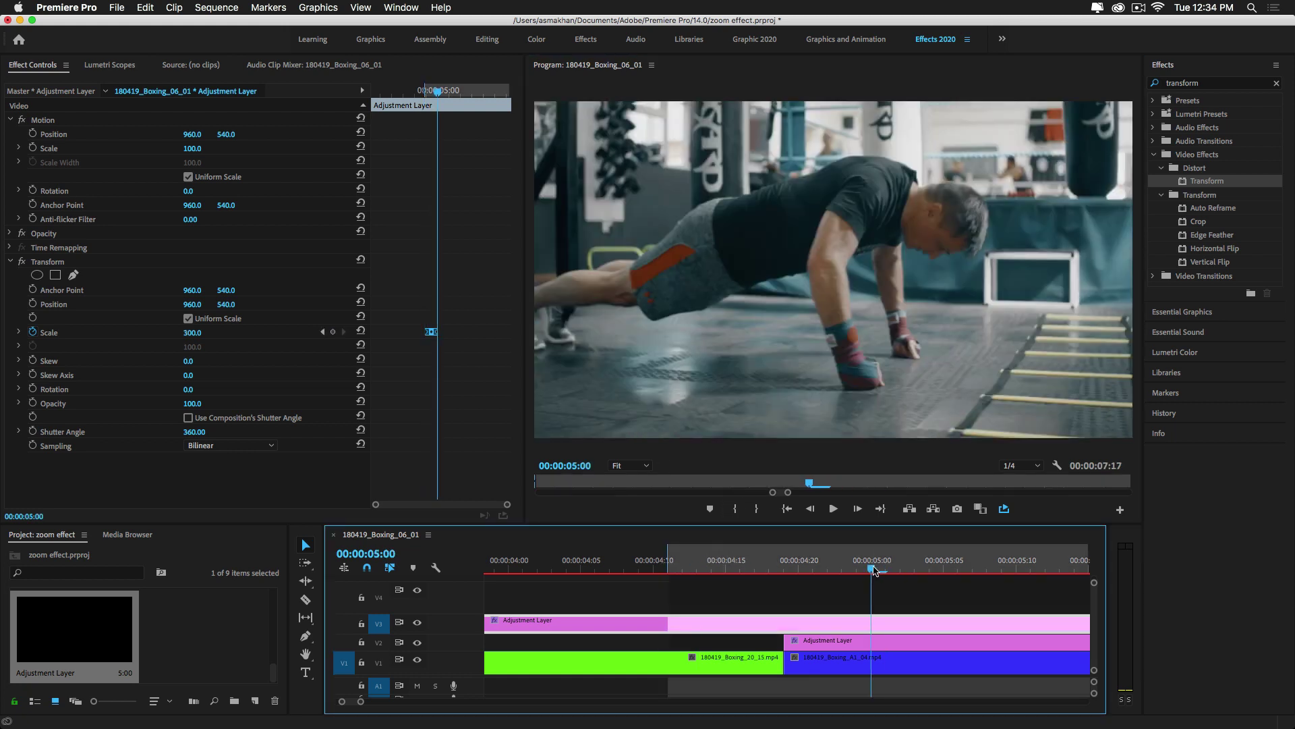
{"action": "left_click_drag", "start_coordinate": [874, 567], "coordinate": [914, 568]}
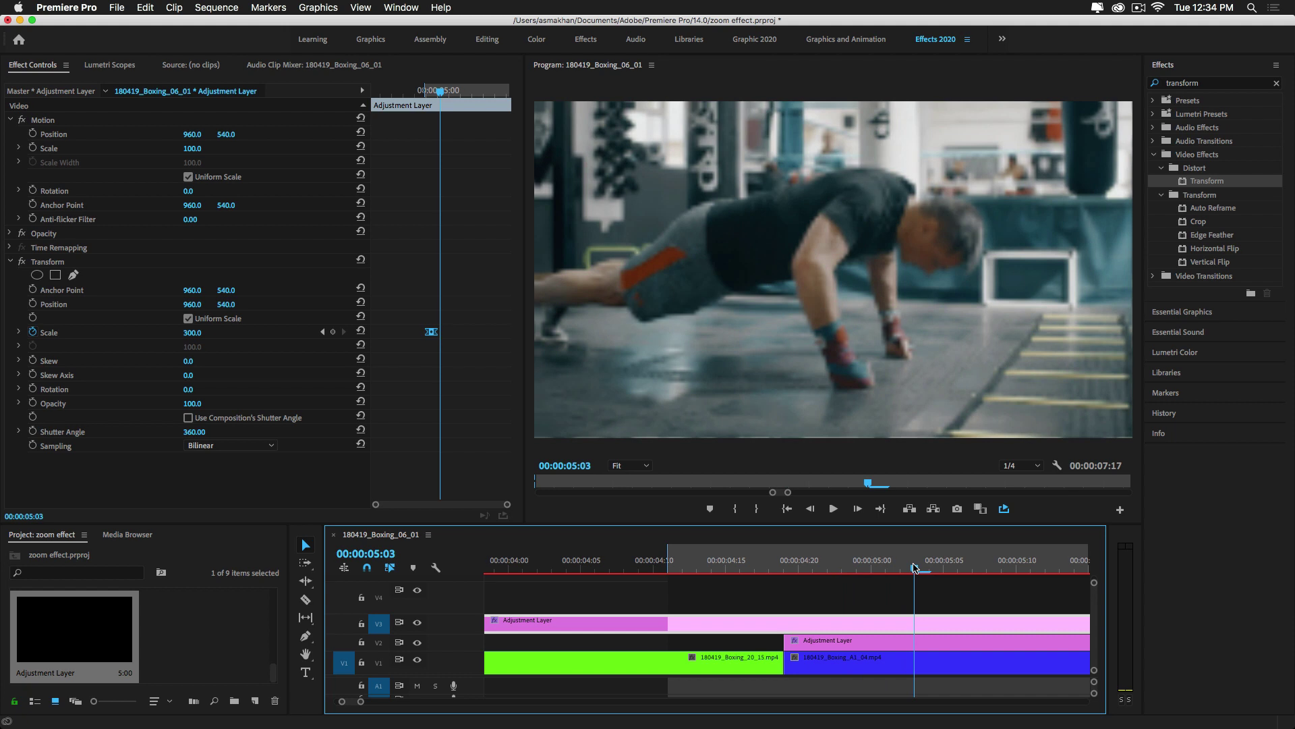
{"action": "left_click", "coordinate": [757, 509]}
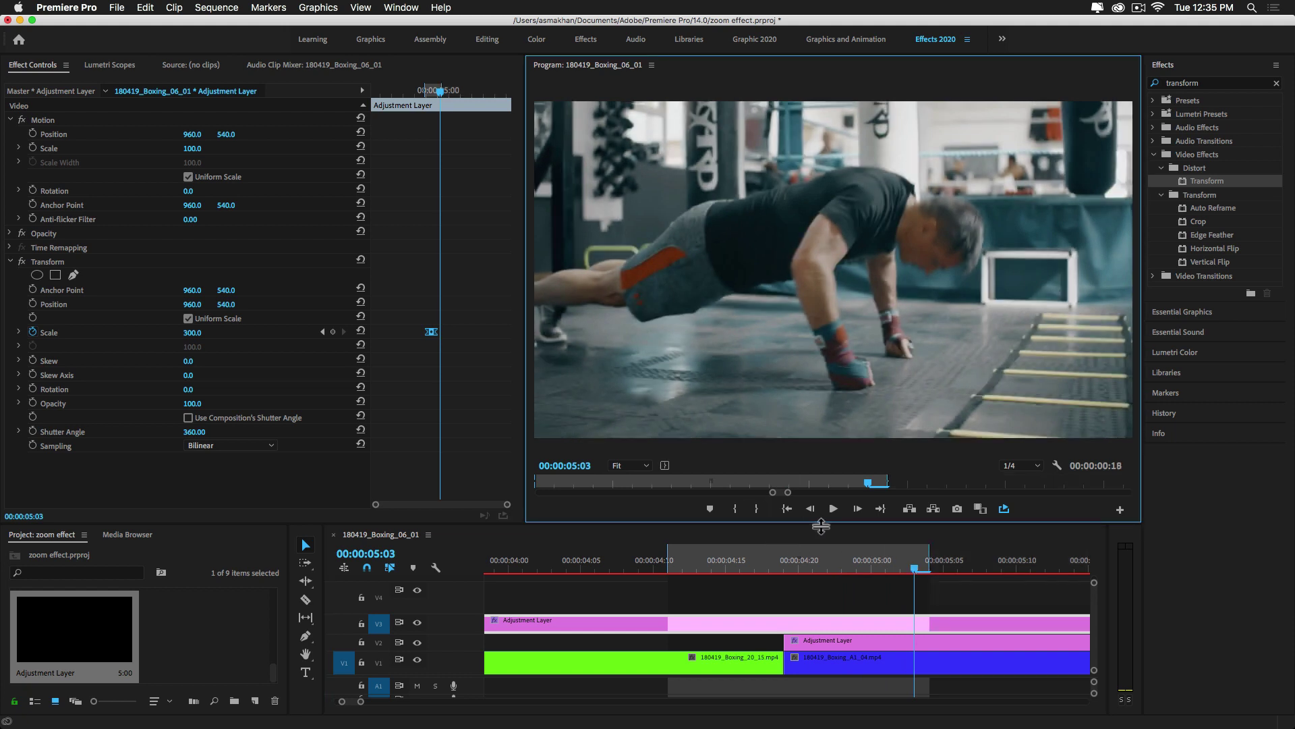
{"action": "key", "text": "Return"}
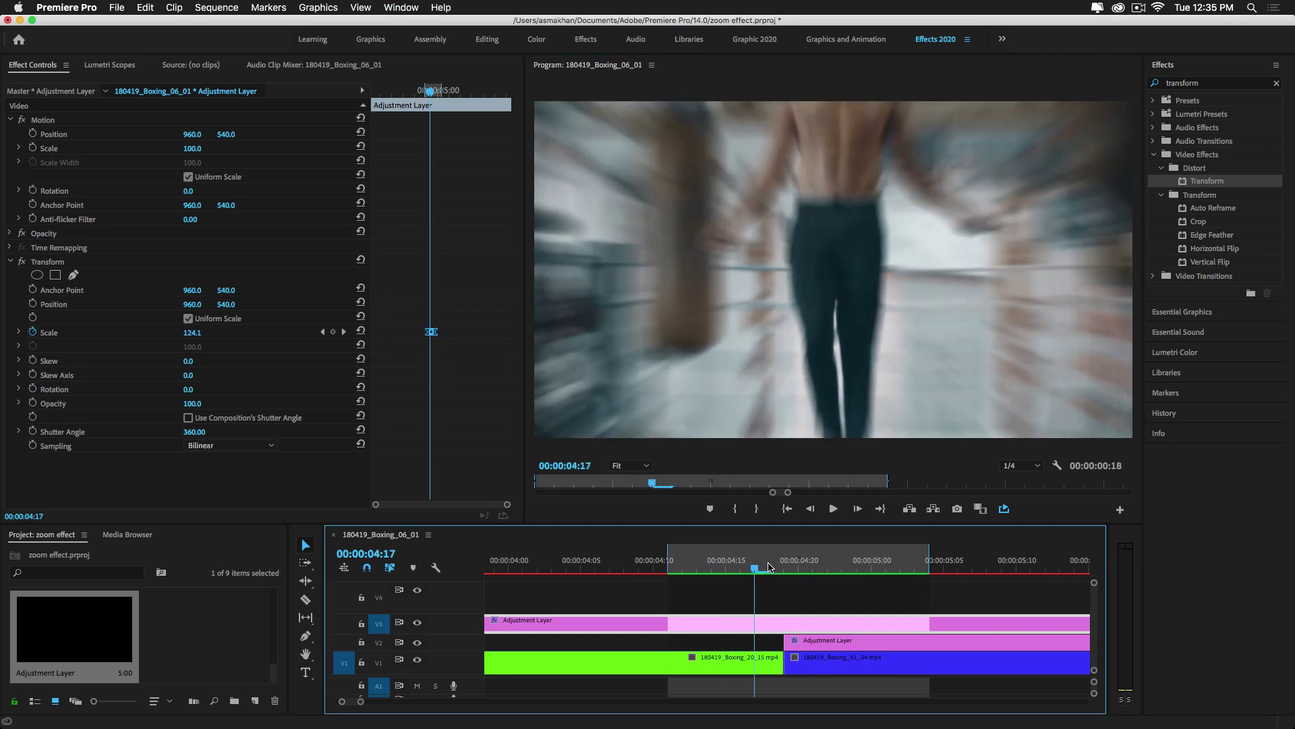
{"action": "left_click", "coordinate": [785, 566]}
{"action": "left_click_drag", "start_coordinate": [784, 567], "coordinate": [799, 567]}
{"action": "left_click", "coordinate": [1020, 466]}
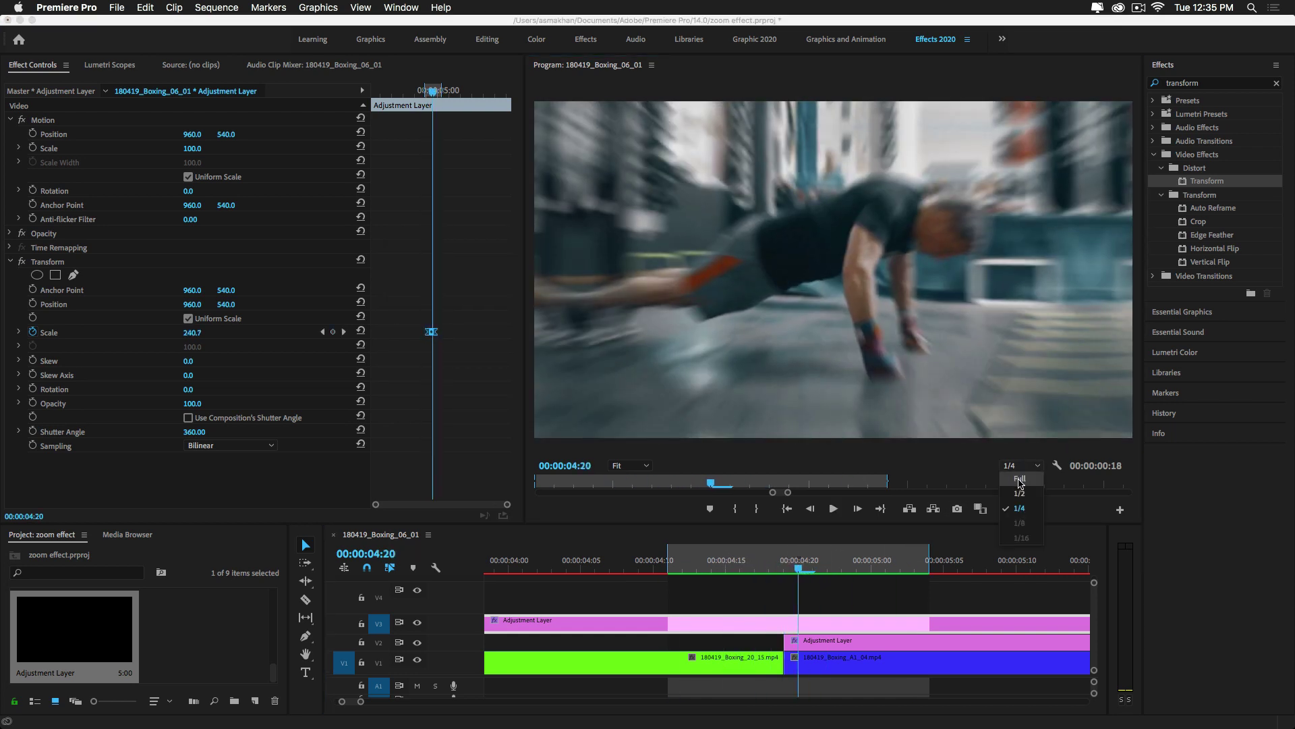
{"action": "left_click", "coordinate": [1015, 438]}
Play the zoom transition full screen several times, scrubbing back to 04:16 between runs.
{"action": "key", "text": "ctrl+grave"}
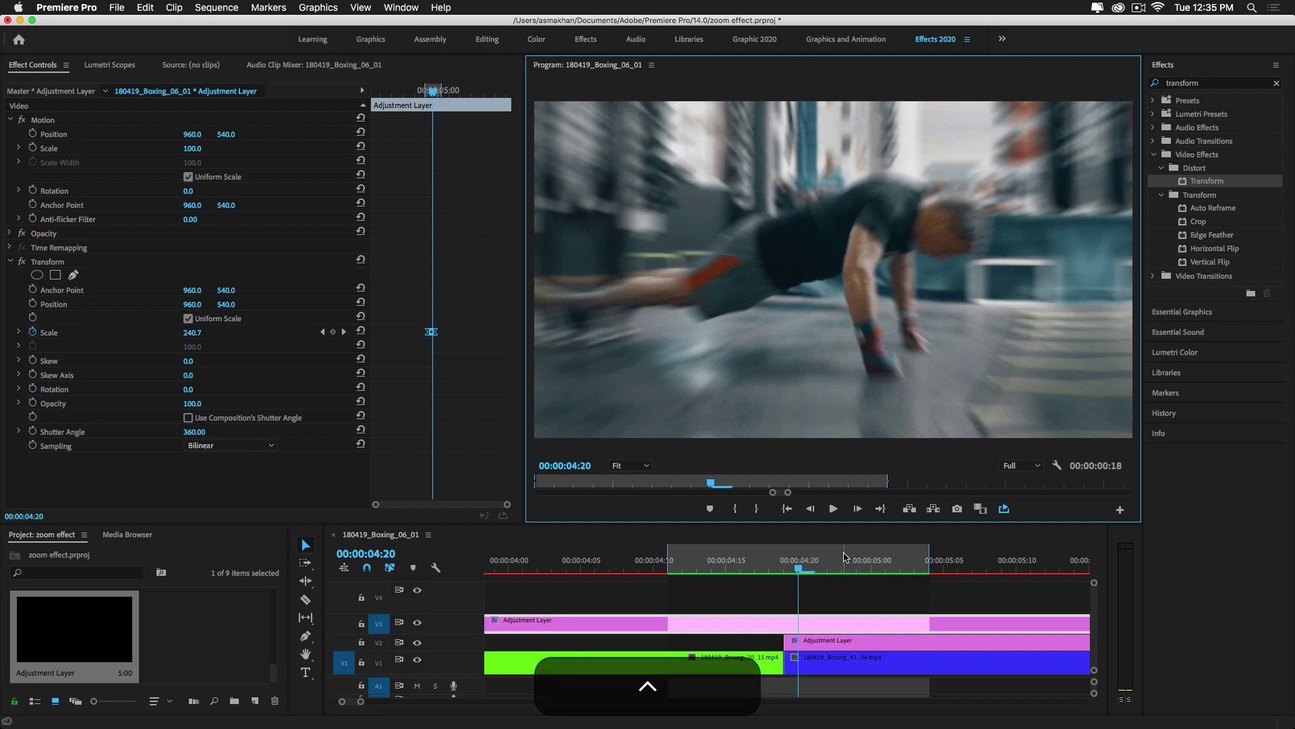
{"action": "key", "text": "space"}
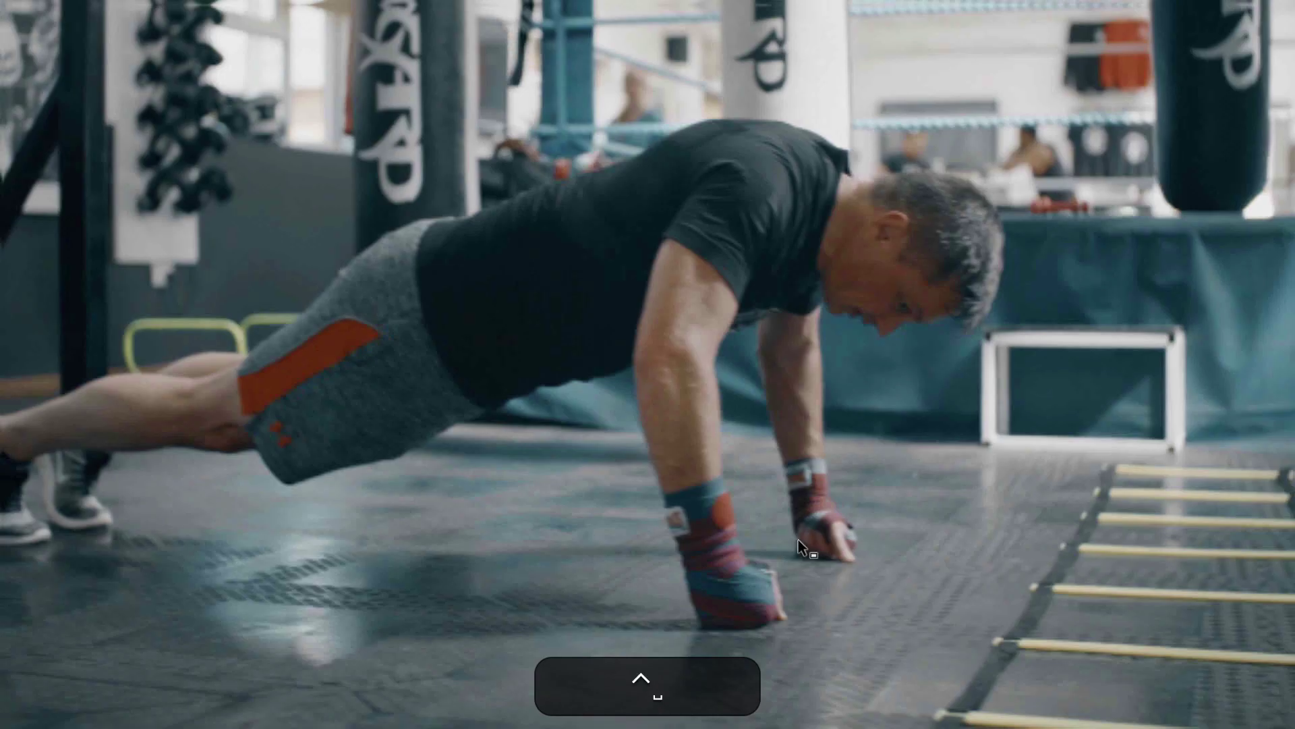
{"action": "key", "text": "ctrl+grave"}
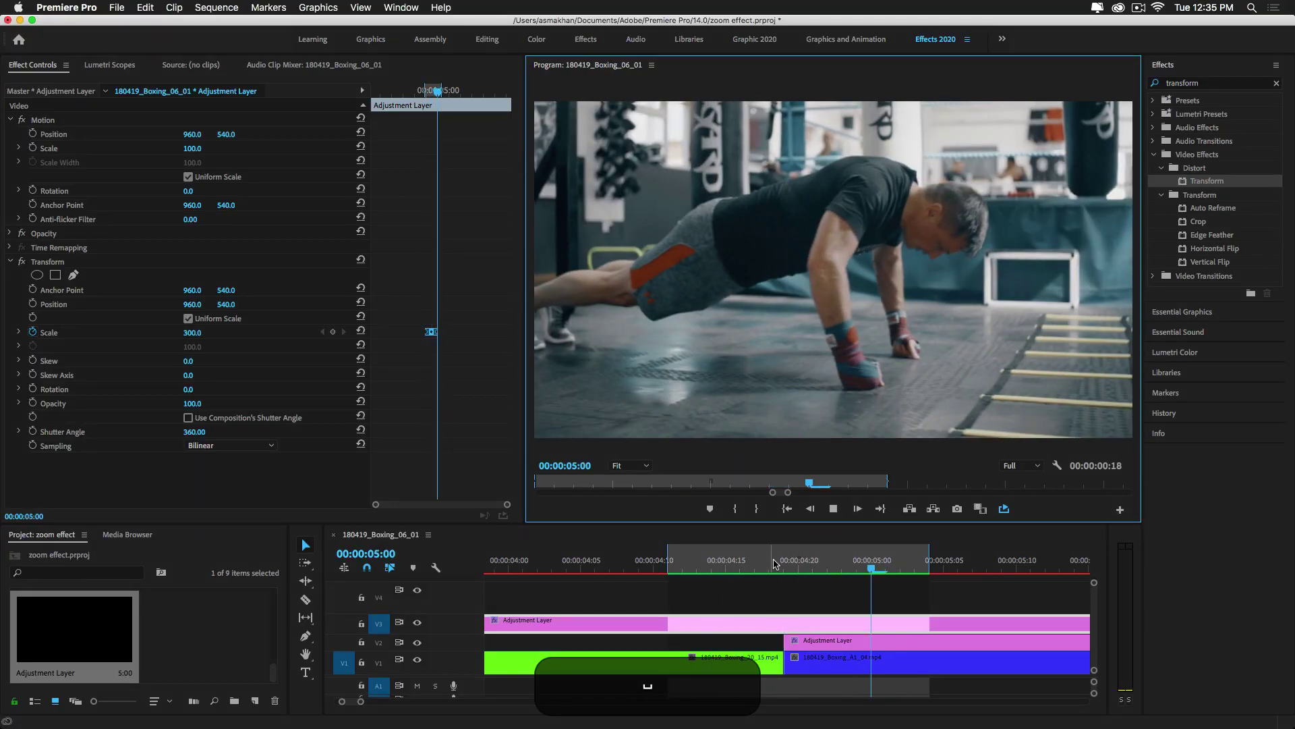
{"action": "left_click", "coordinate": [767, 572]}
{"action": "mouse_move", "coordinate": [767, 572]}
{"action": "left_mouse_down"}
{"action": "mouse_move", "coordinate": [855, 572]}
{"action": "mouse_move", "coordinate": [722, 569]}
{"action": "mouse_move", "coordinate": [826, 572]}
{"action": "mouse_move", "coordinate": [751, 572]}
{"action": "left_mouse_up"}
{"action": "key", "text": "space"}
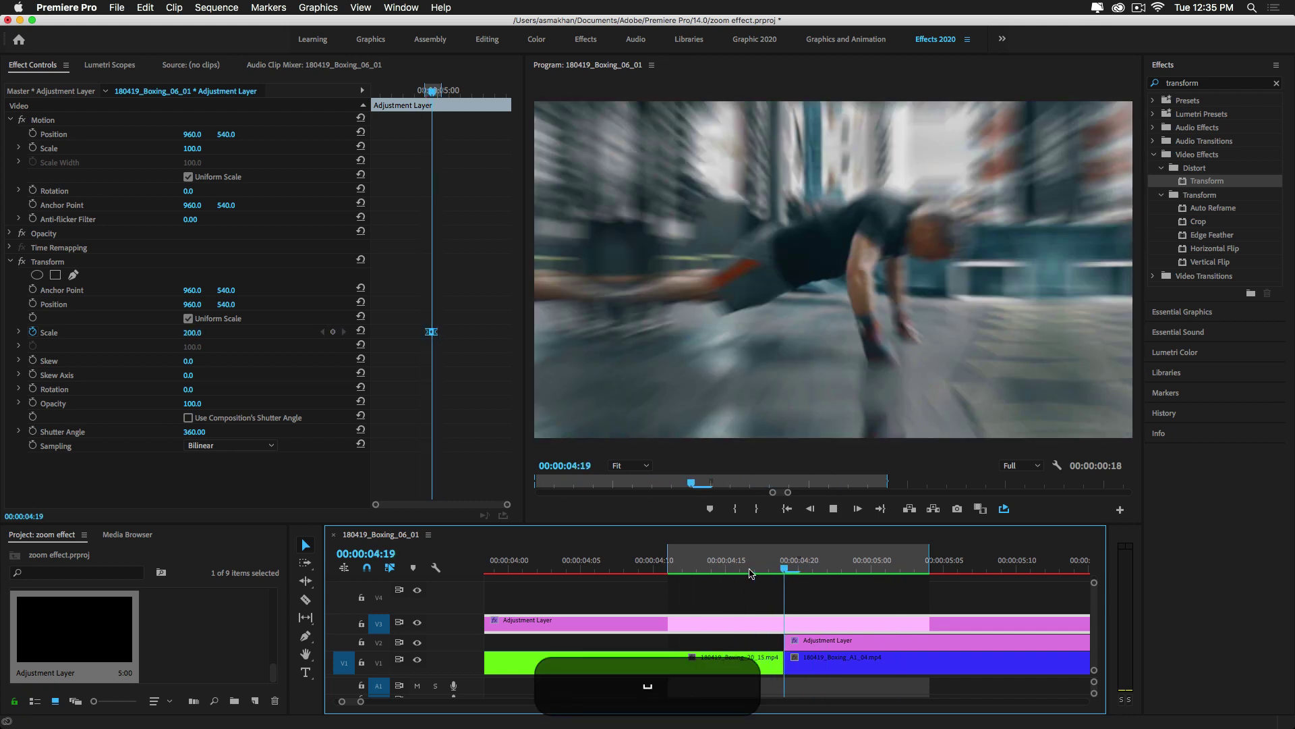
{"action": "left_click_drag", "start_coordinate": [751, 572], "coordinate": [691, 570]}
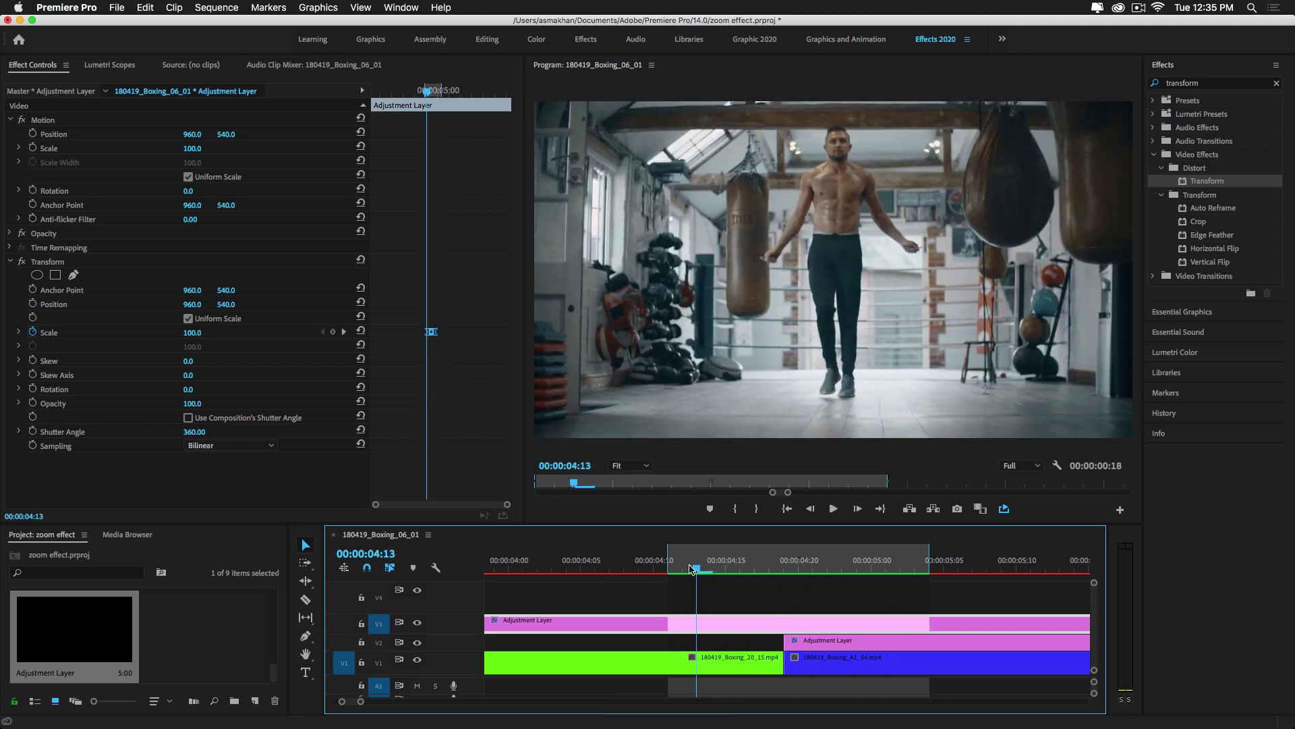
{"action": "key", "text": "ctrl+grave"}
{"action": "key", "text": "space"}
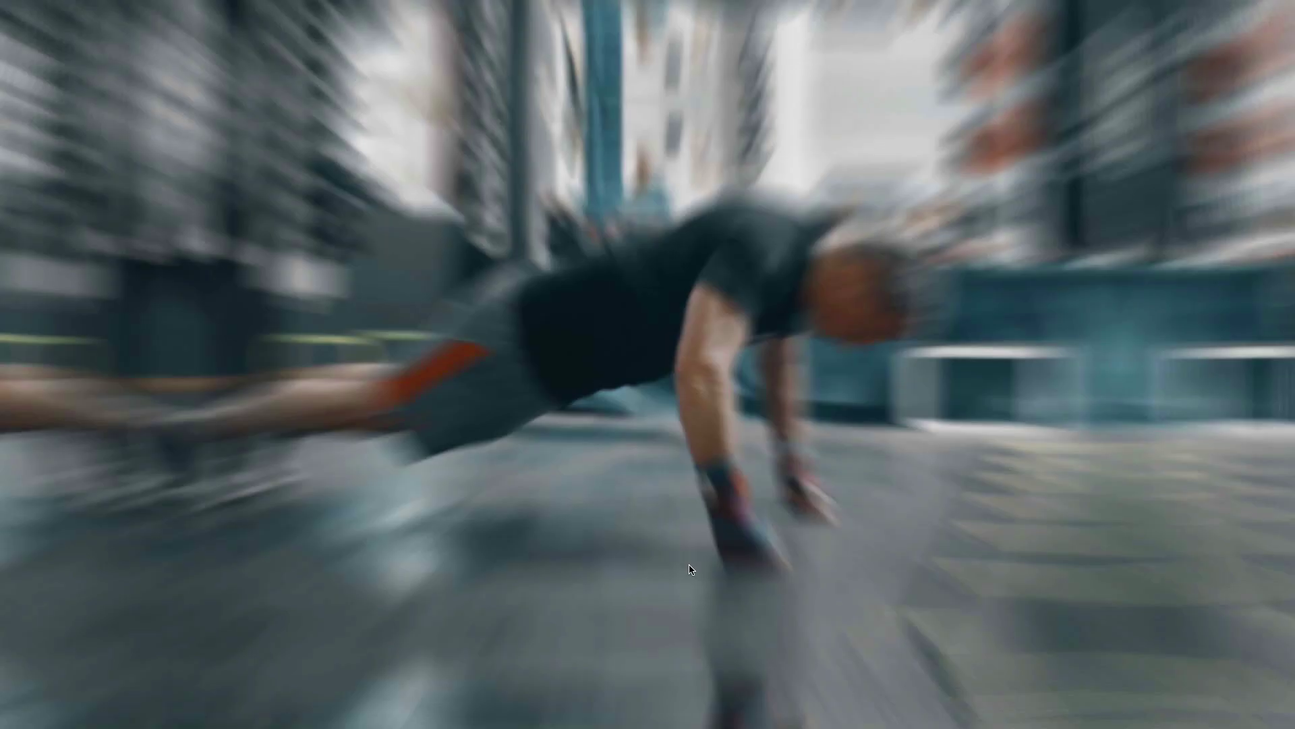
{"action": "key", "text": "ctrl+grave"}
{"action": "key", "text": "space"}
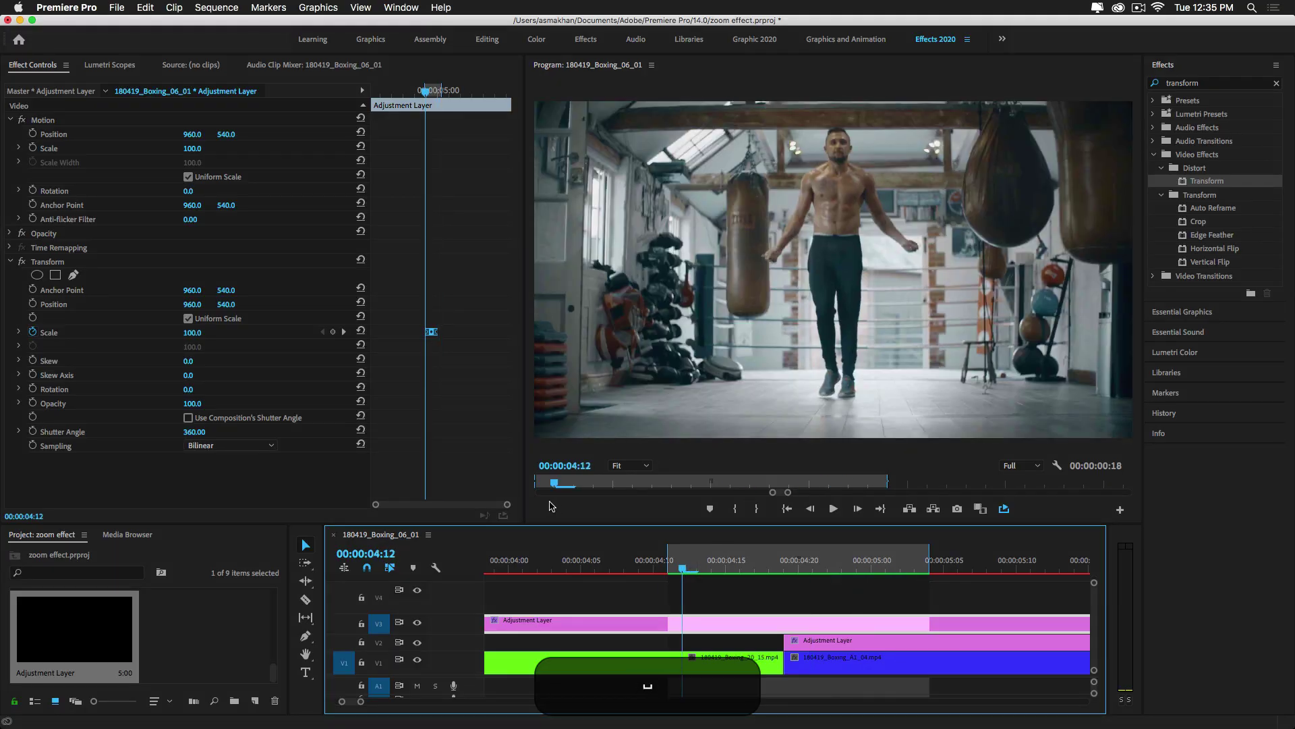
Zoom in on the transition keyframes, scrub to check the blur, and replay it full screen.
{"action": "left_click_drag", "start_coordinate": [507, 504], "coordinate": [423, 504]}
{"action": "mouse_move", "coordinate": [435, 89]}
{"action": "left_mouse_down"}
{"action": "mouse_move", "coordinate": [452, 102]}
{"action": "mouse_move", "coordinate": [439, 97]}
{"action": "left_mouse_up"}
{"action": "key", "text": "ctrl+grave"}
{"action": "key", "text": "space"}
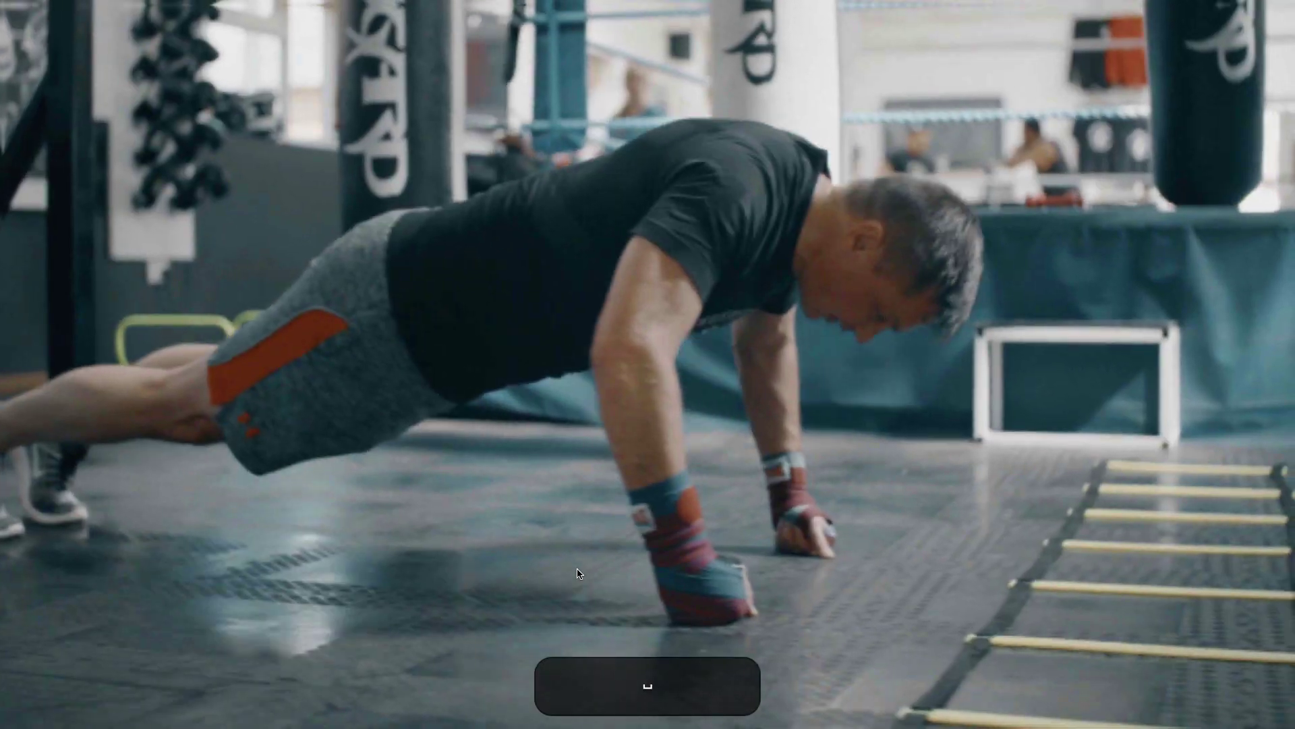
{"action": "key", "text": "ctrl+grave"}
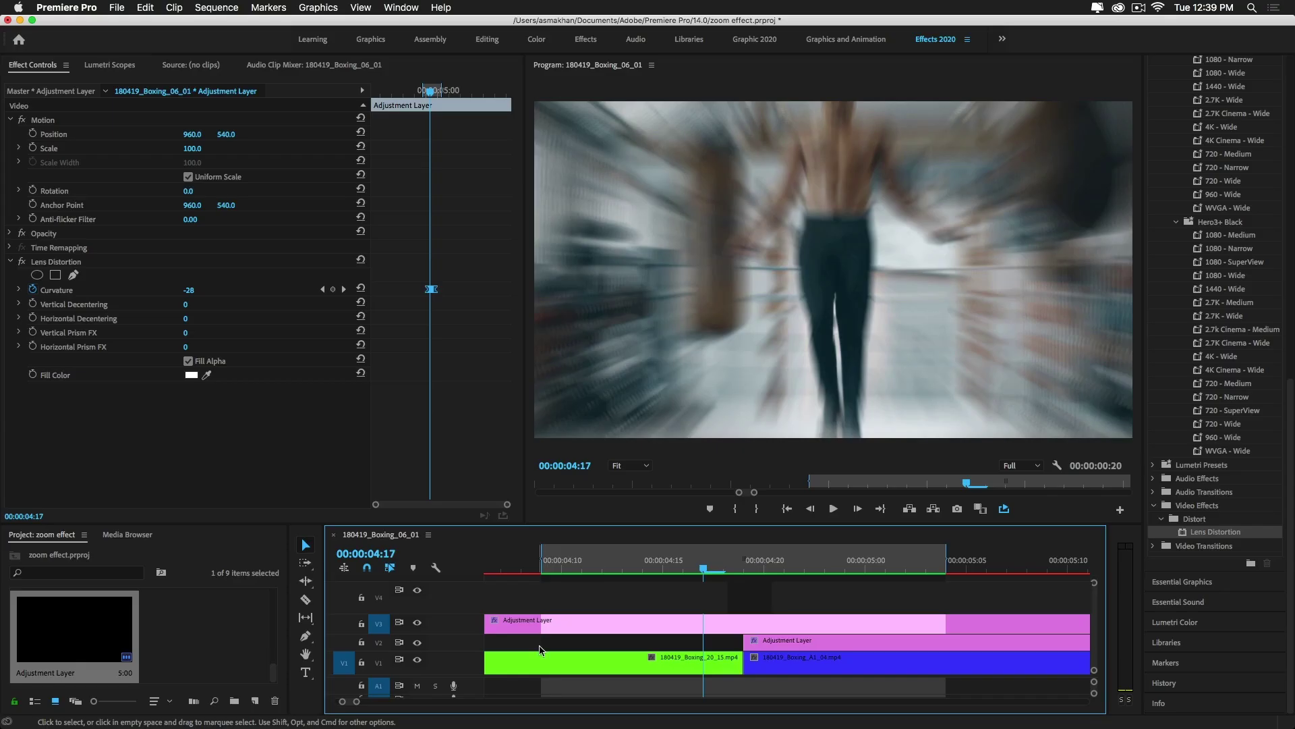
Zoom the timeline out, select the V2 adjustment layer at 00:00:04:22, and select its Replicate effect.
{"action": "left_click_drag", "start_coordinate": [357, 701], "coordinate": [406, 701]}
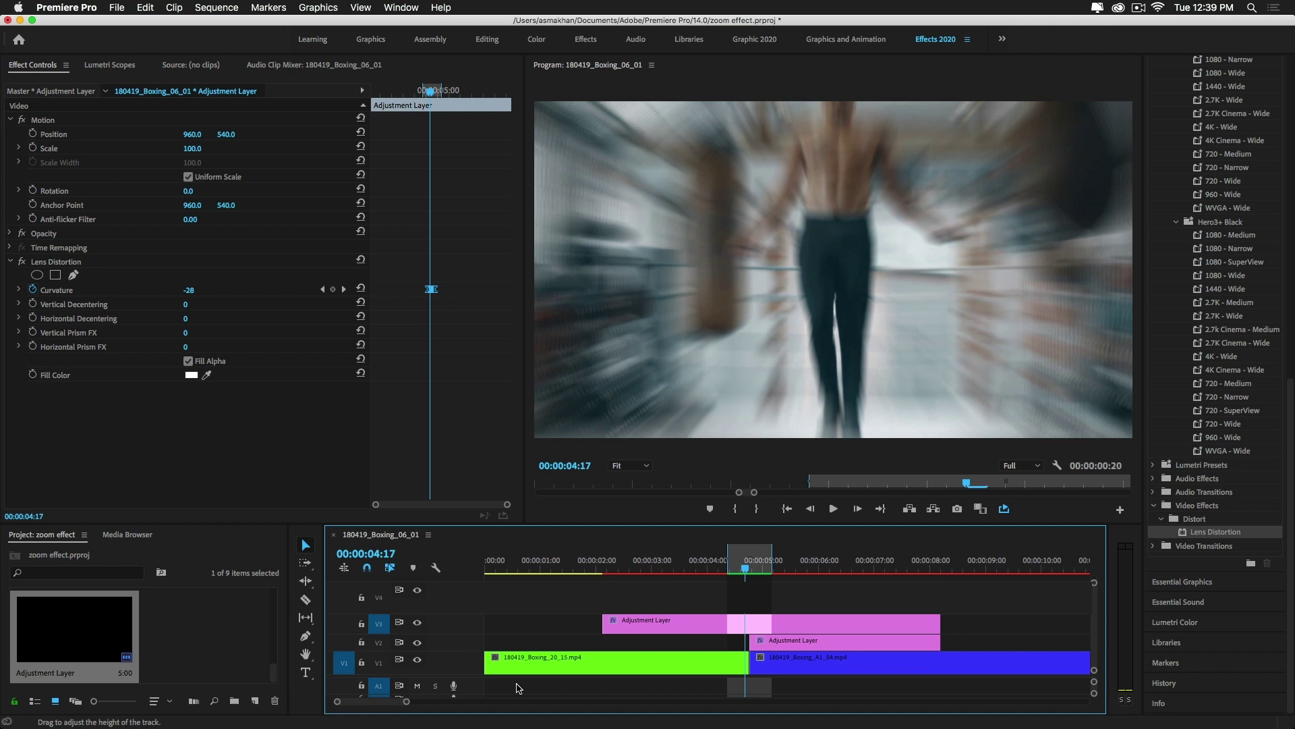
{"action": "left_click", "coordinate": [799, 648]}
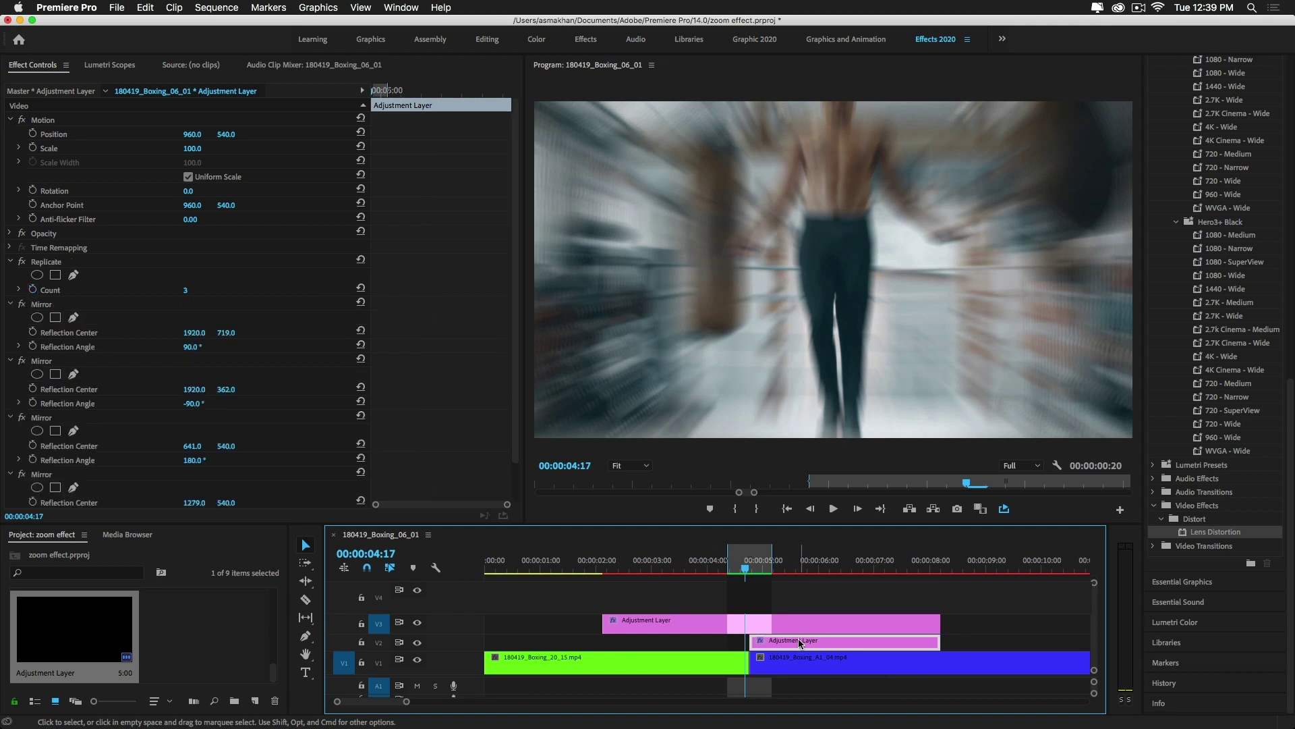
{"action": "left_click_drag", "start_coordinate": [748, 574], "coordinate": [757, 573]}
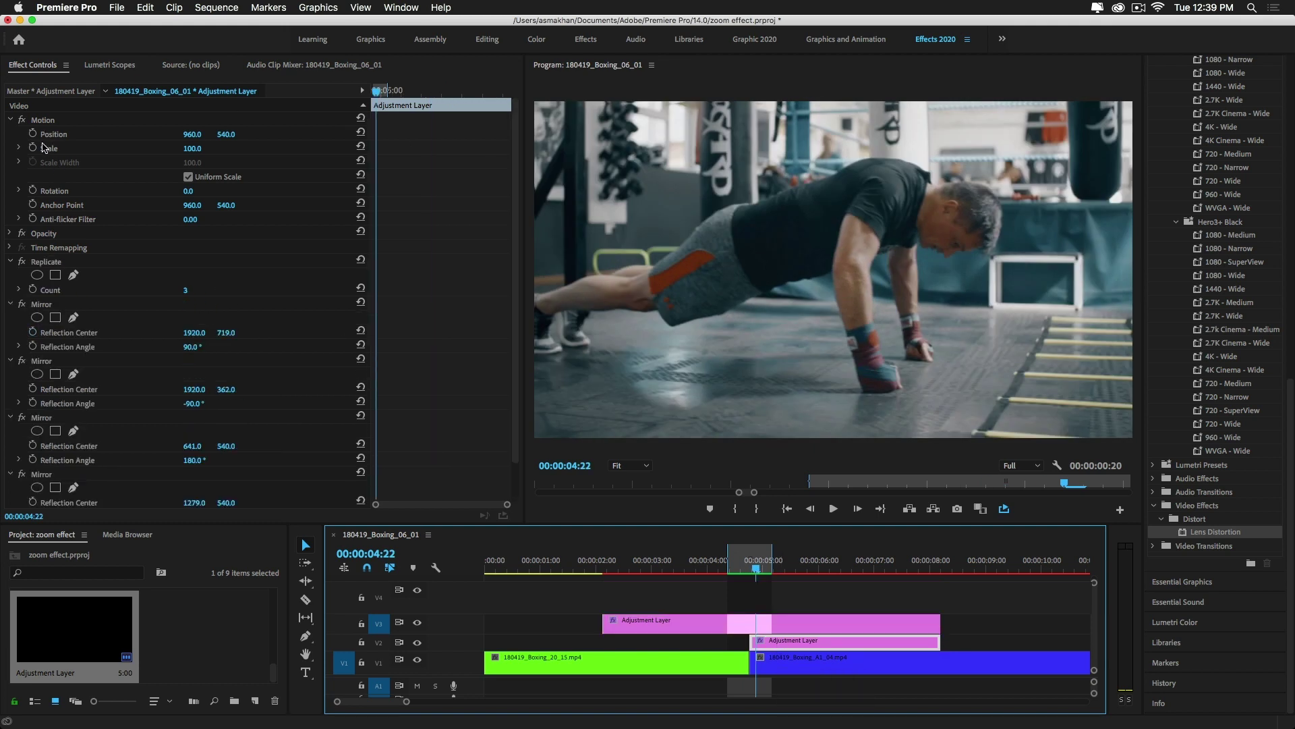
{"action": "left_click", "coordinate": [42, 264]}
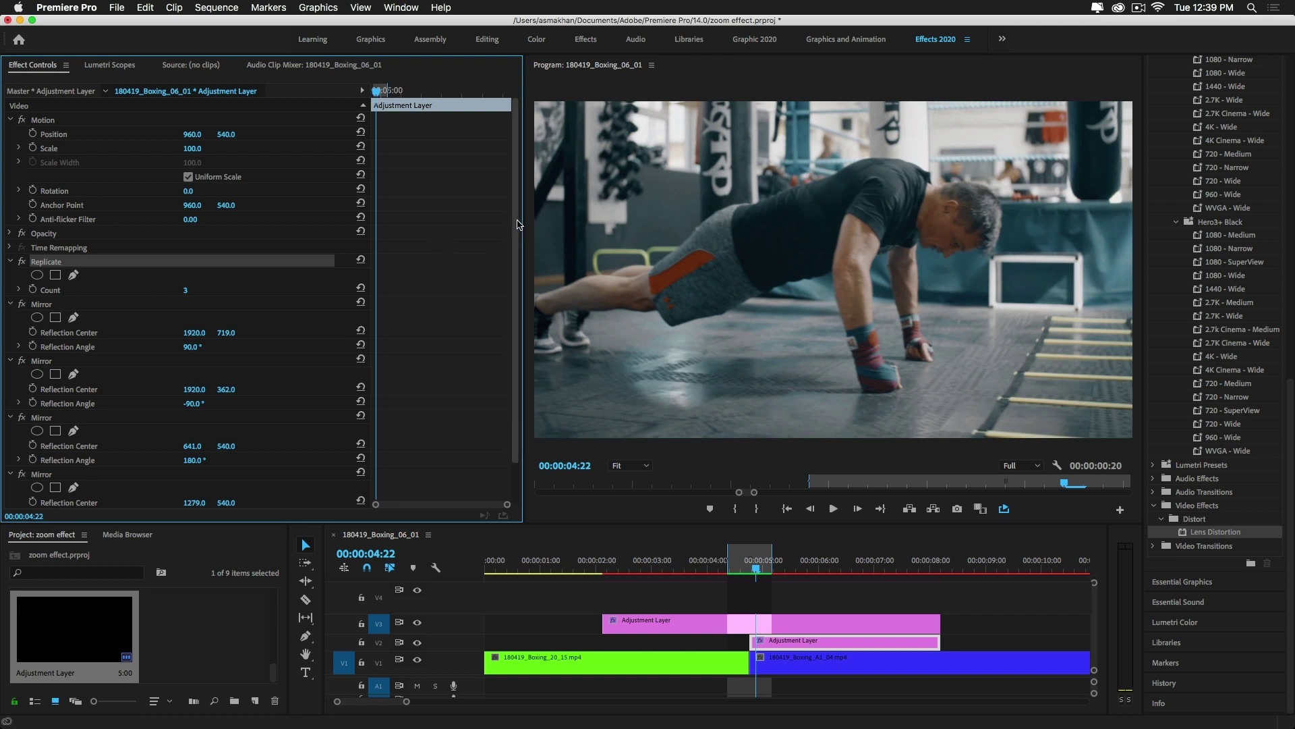
{"action": "scroll", "coordinate": [515, 280], "scroll_direction": "down", "scroll_amount": 2}
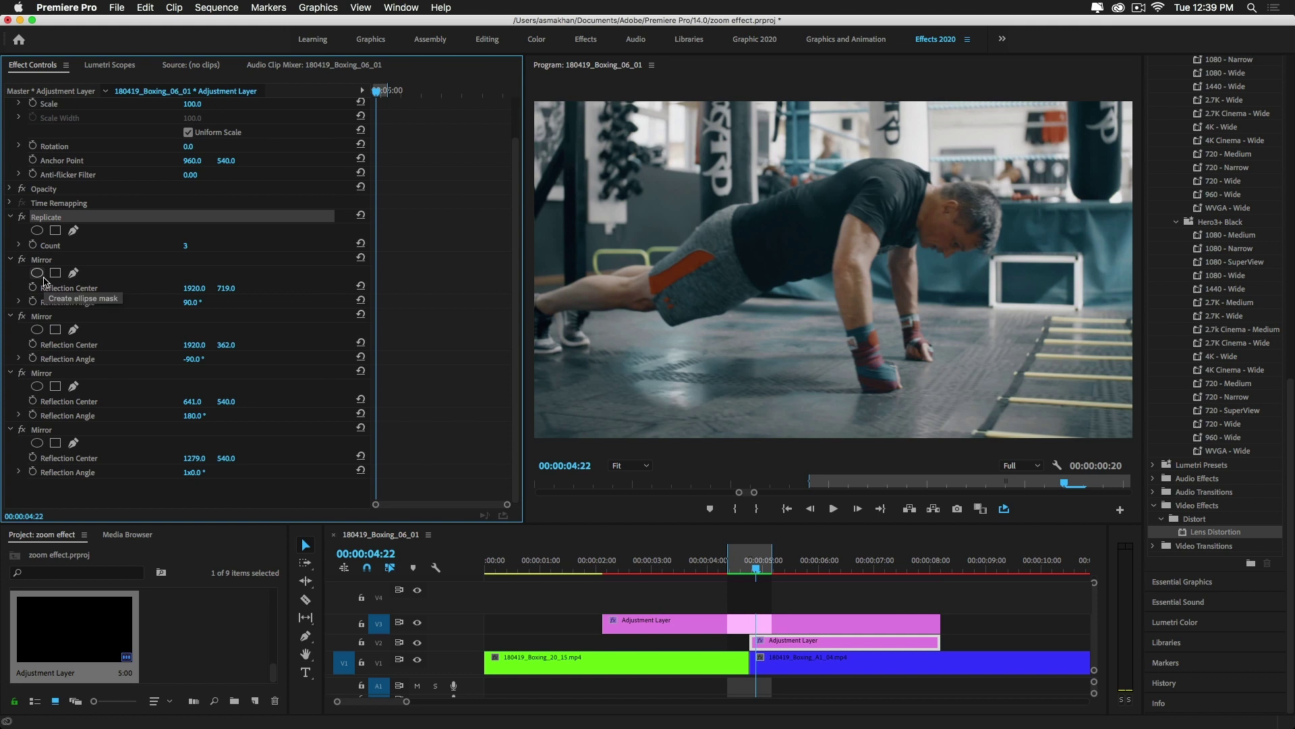
Save Replicate plus the four Mirror effects as preset 'motion tiles base' with Anchor to In Point.
{"action": "left_click", "coordinate": [38, 261], "text": "super"}
{"action": "left_click", "coordinate": [42, 317], "text": "super"}
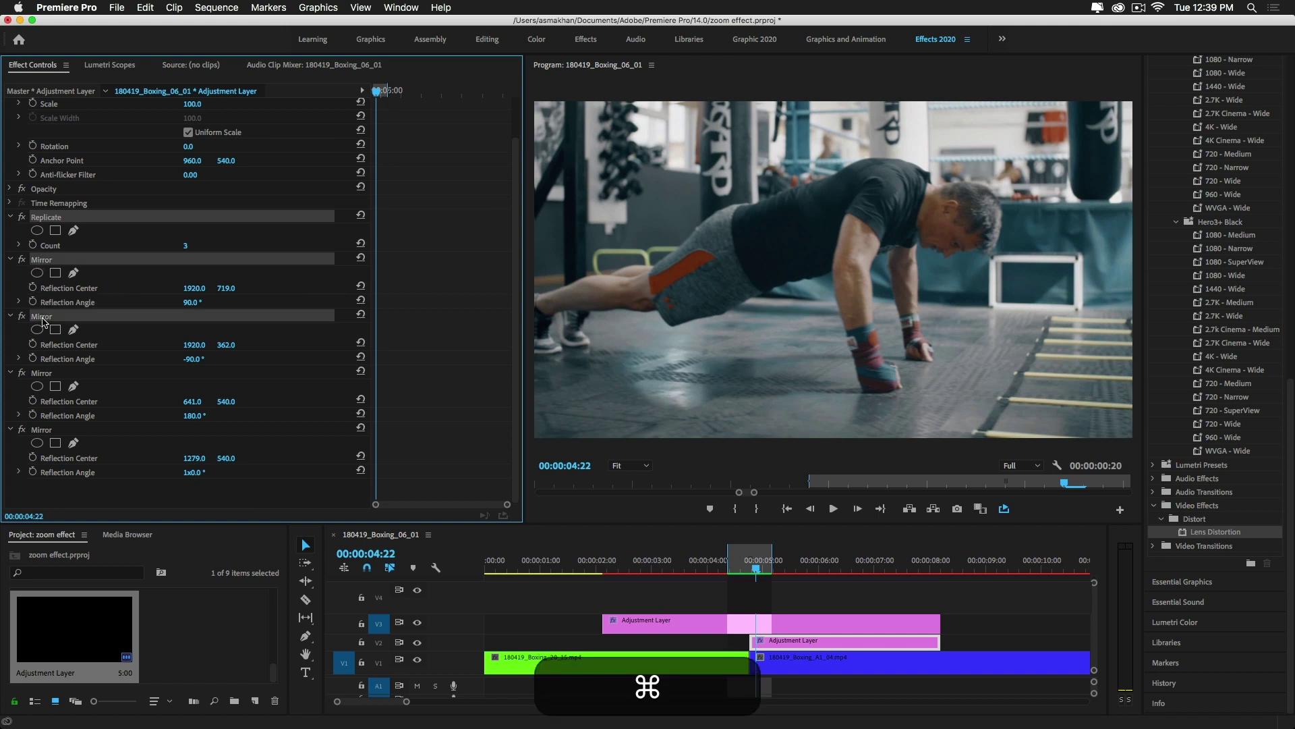
{"action": "left_click", "coordinate": [44, 373], "text": "super"}
{"action": "left_click", "coordinate": [44, 430], "text": "super"}
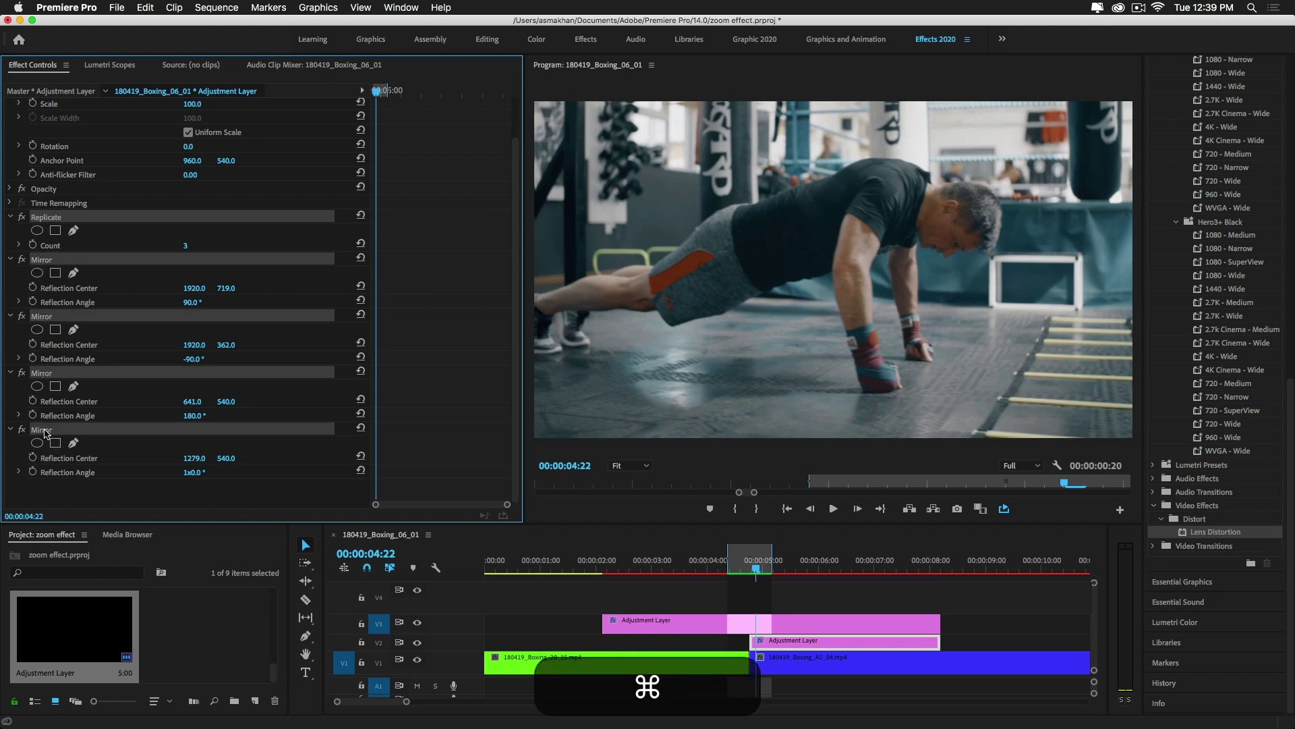
{"action": "right_click", "coordinate": [45, 433]}
{"action": "left_click", "coordinate": [75, 456]}
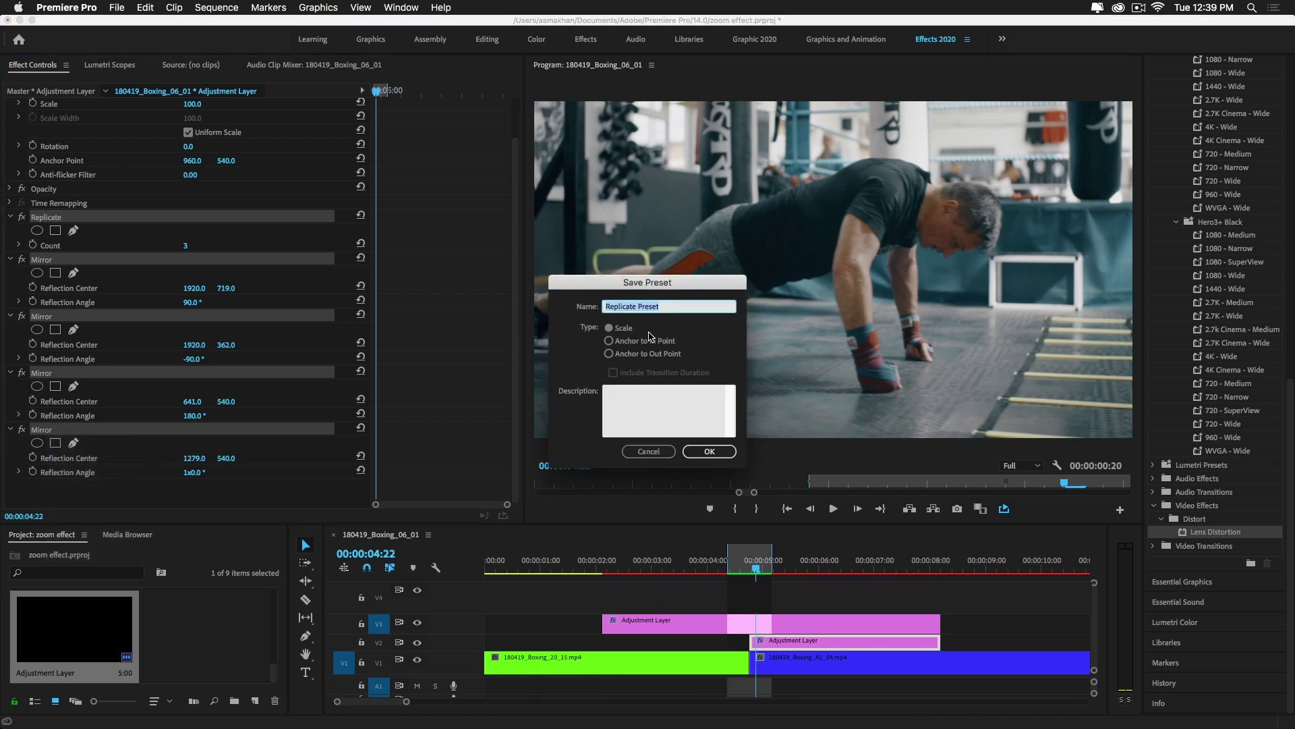
{"action": "type", "text": "motion tile"}
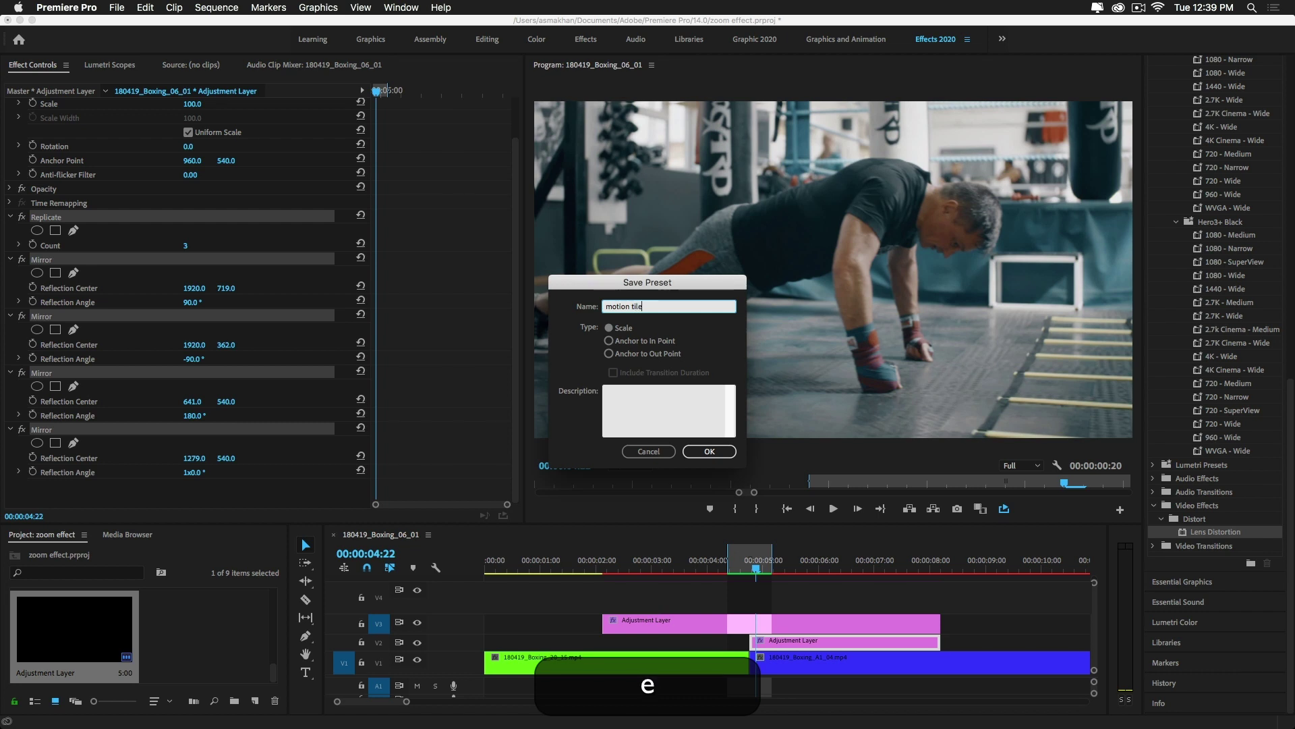
{"action": "type", "text": "s"}
{"action": "left_click", "coordinate": [609, 341]}
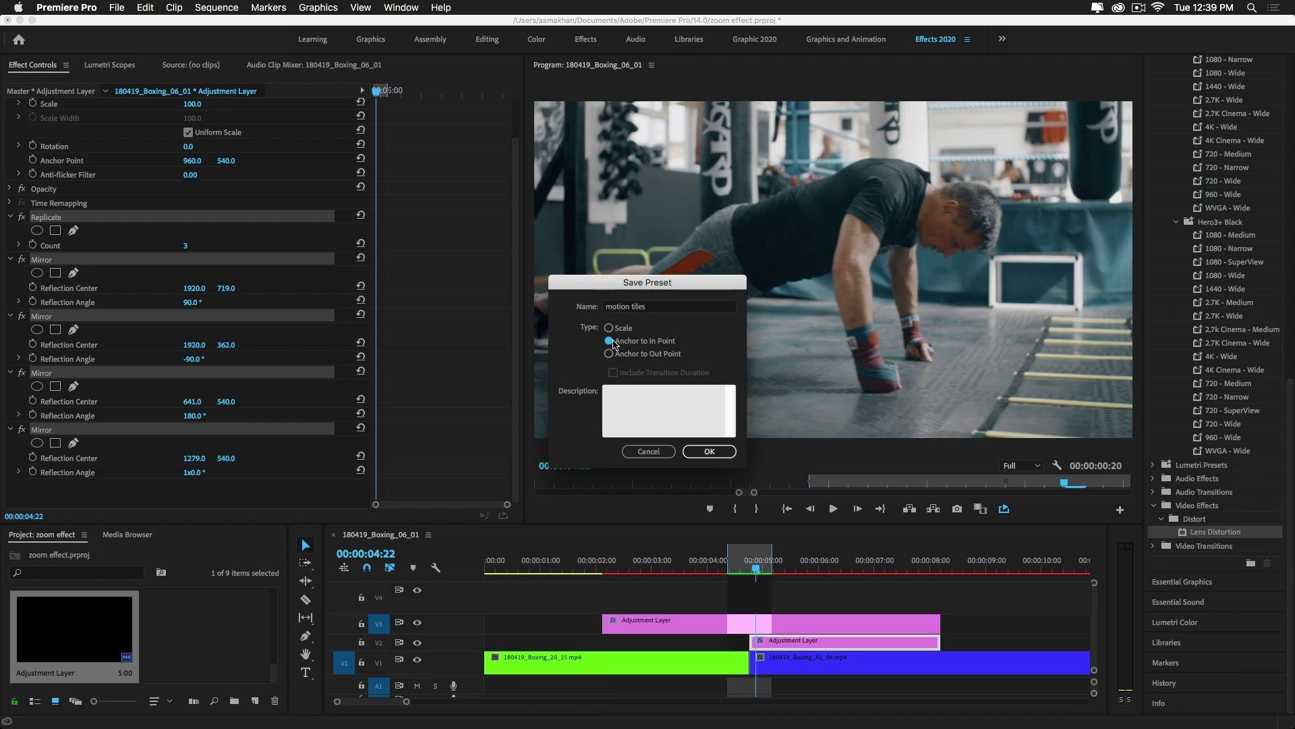
{"action": "left_click", "coordinate": [661, 306]}
{"action": "type", "text": "base"}
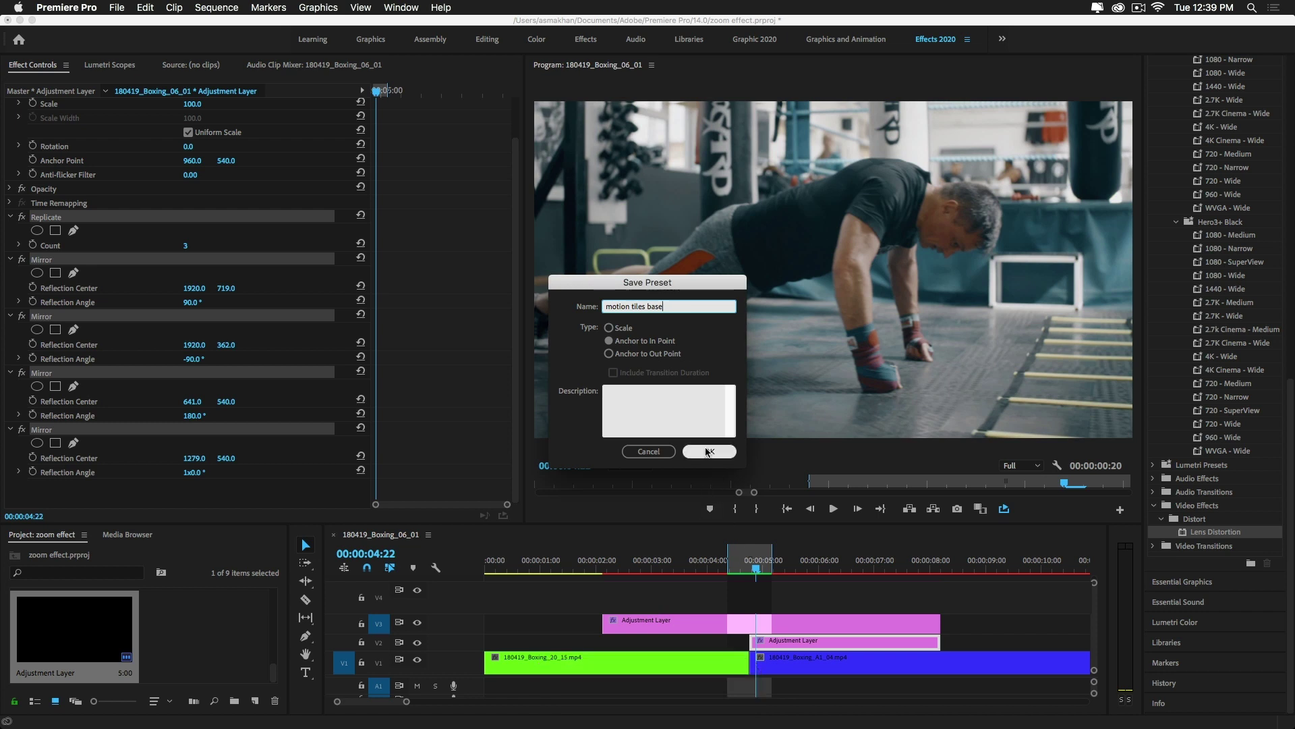
{"action": "left_click", "coordinate": [707, 451]}
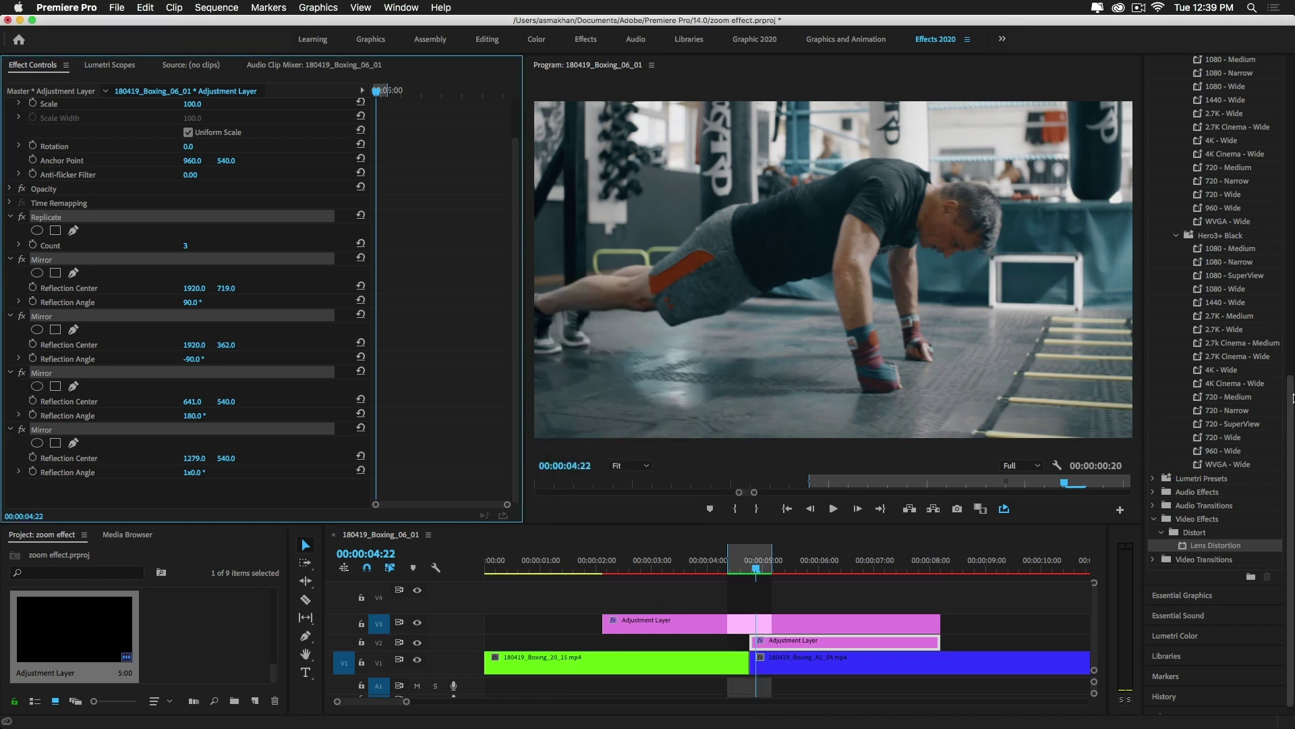
Check the Effects panel's Presets folder for the new 'motion tiles base' preset.
{"action": "scroll", "coordinate": [1287, 434], "scroll_direction": "up", "scroll_amount": 10}
{"action": "left_click", "coordinate": [1155, 102]}
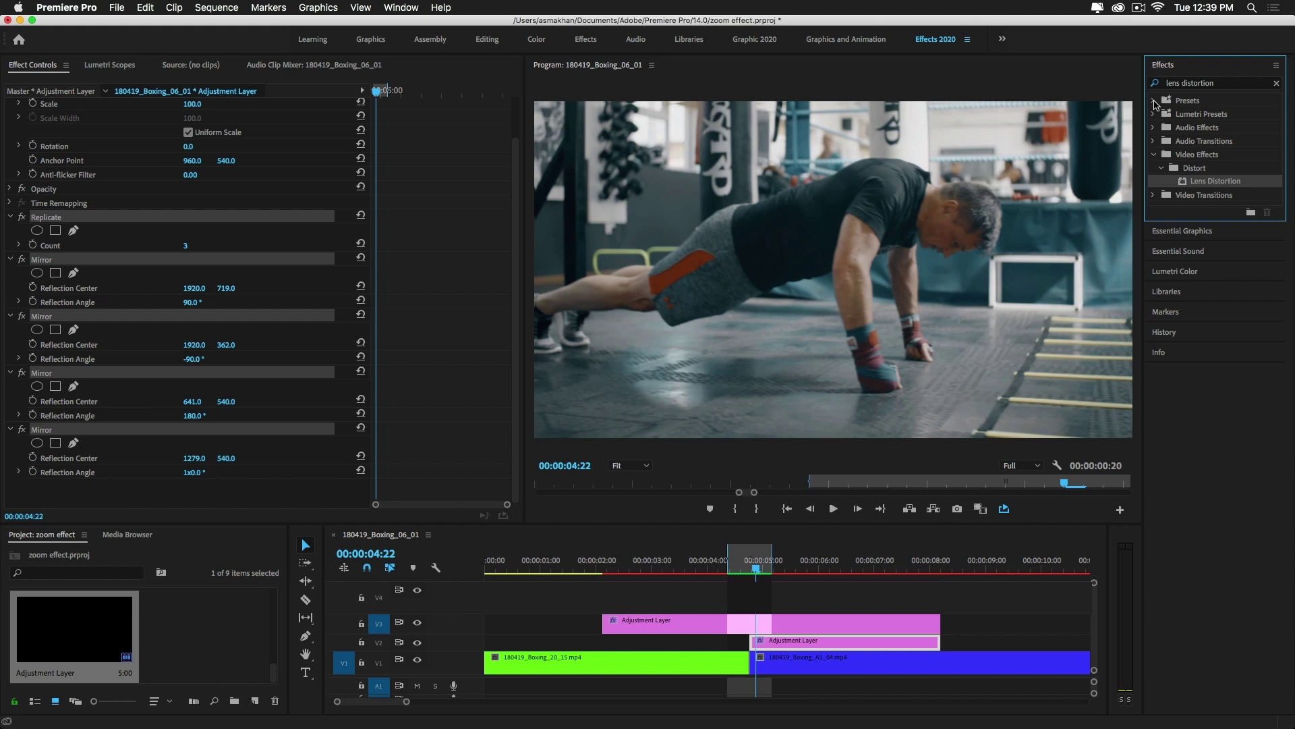
{"action": "left_click", "coordinate": [1154, 102]}
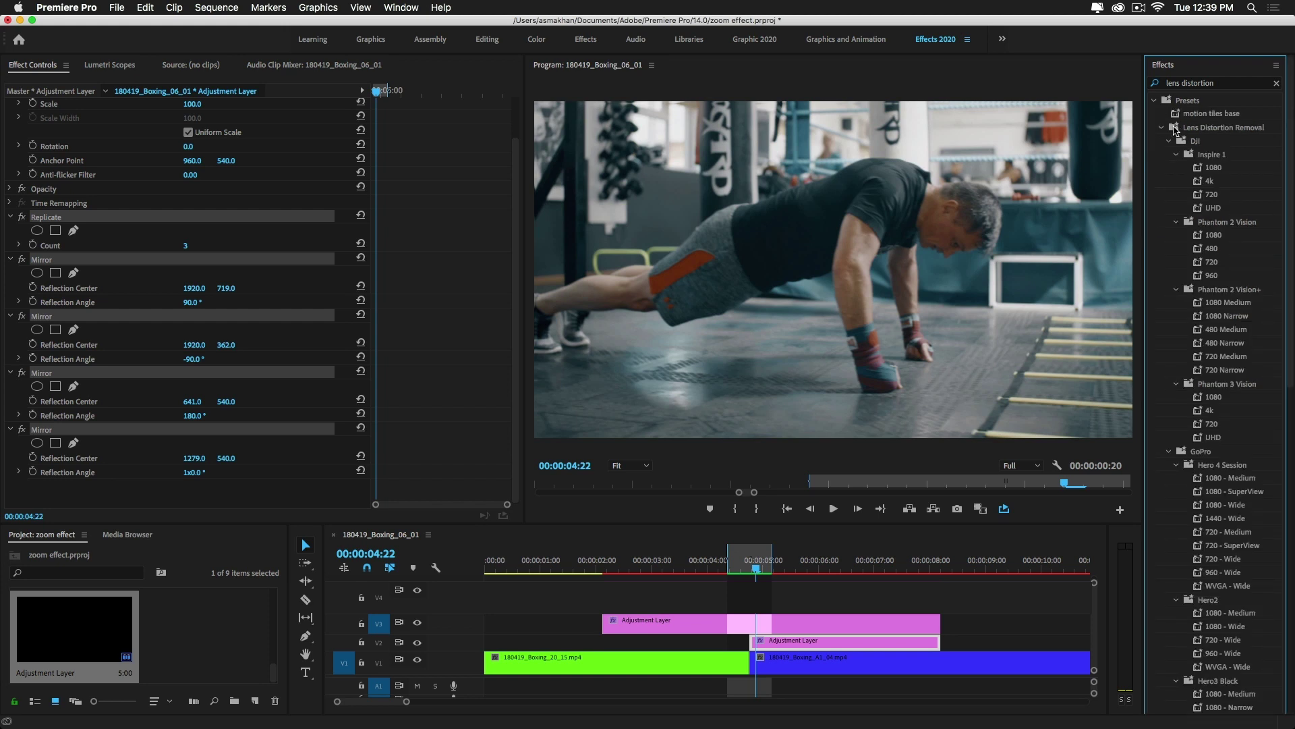
{"action": "left_click", "coordinate": [1162, 129]}
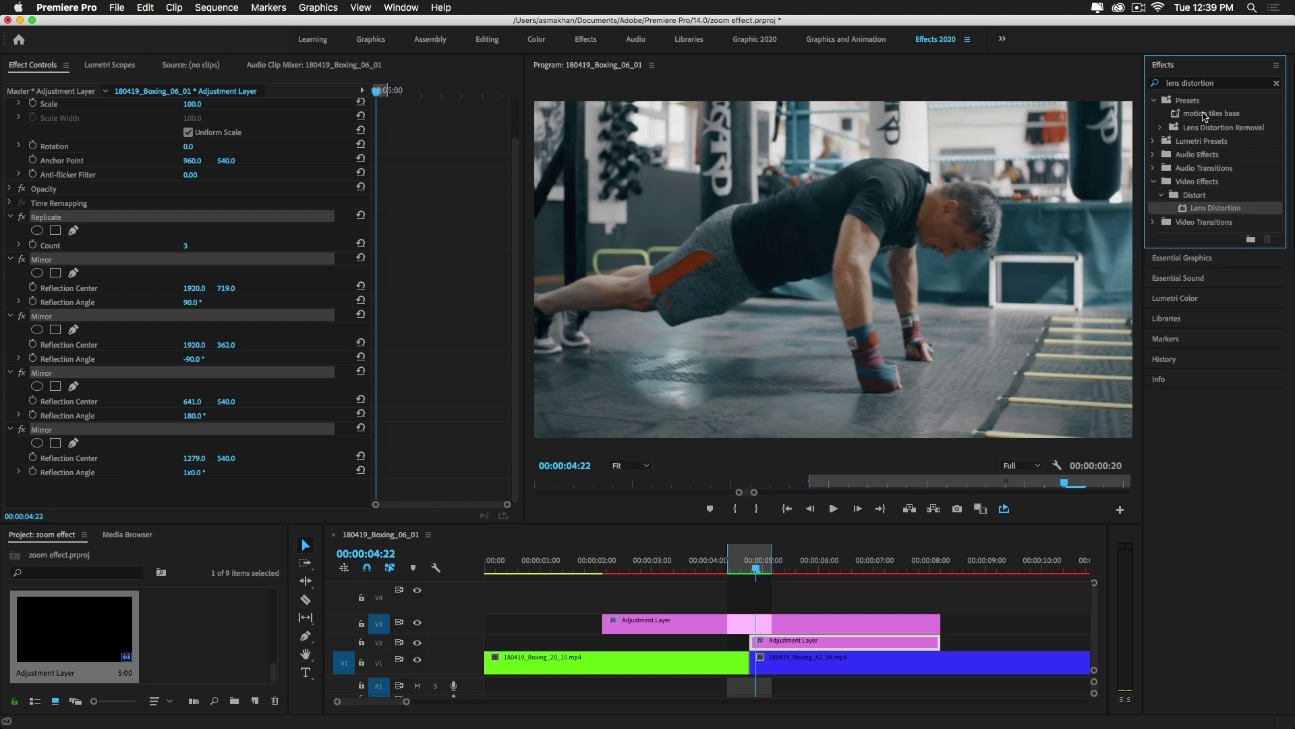
Save the V3 adjustment layer's Transform Scale zoom as preset 'zoom in' with Anchor to In Point.
{"action": "left_click", "coordinate": [782, 628]}
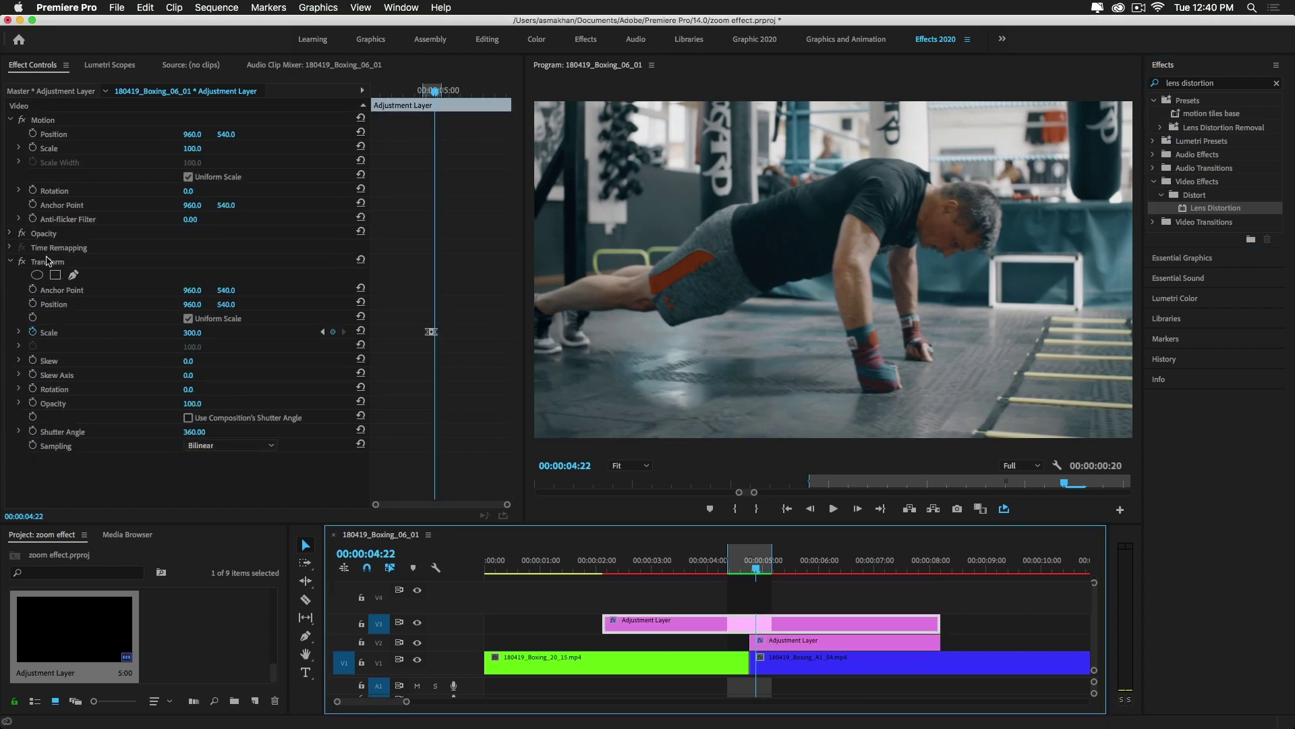
{"action": "left_click", "coordinate": [43, 263]}
{"action": "right_click", "coordinate": [42, 268]}
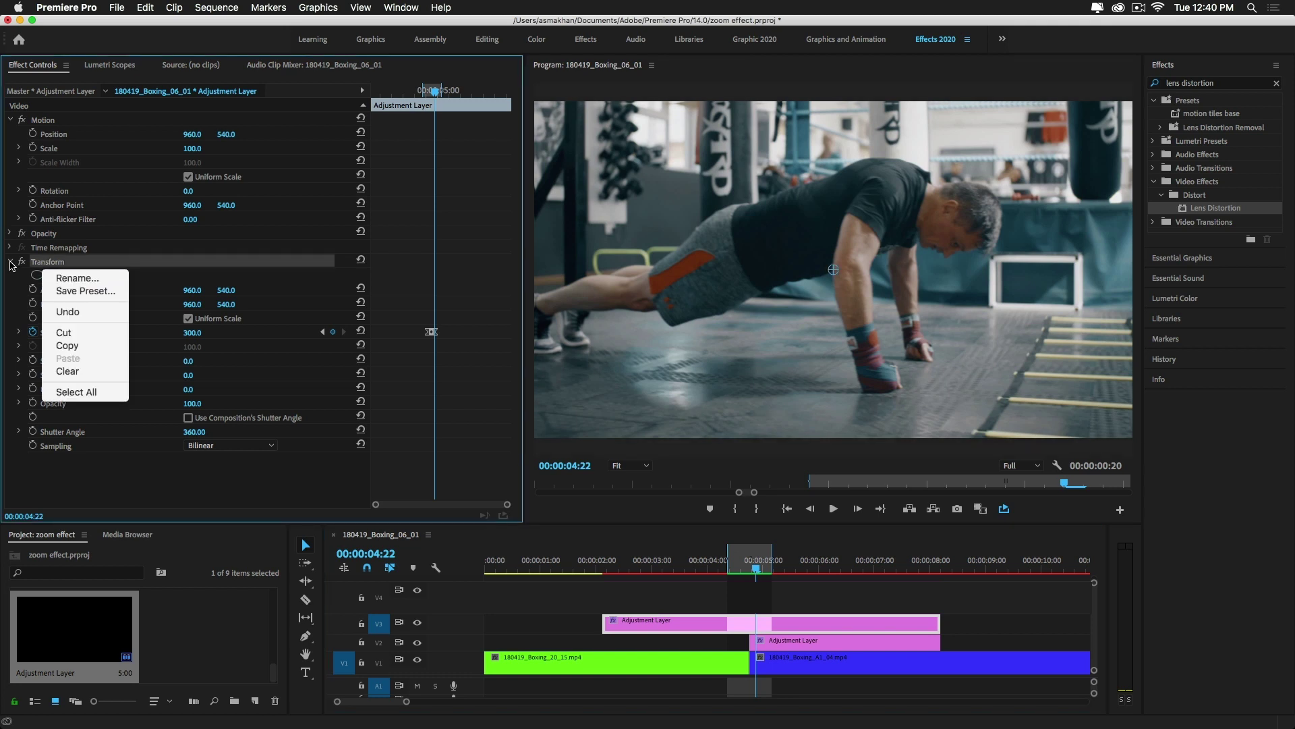
{"action": "left_click", "coordinate": [11, 265]}
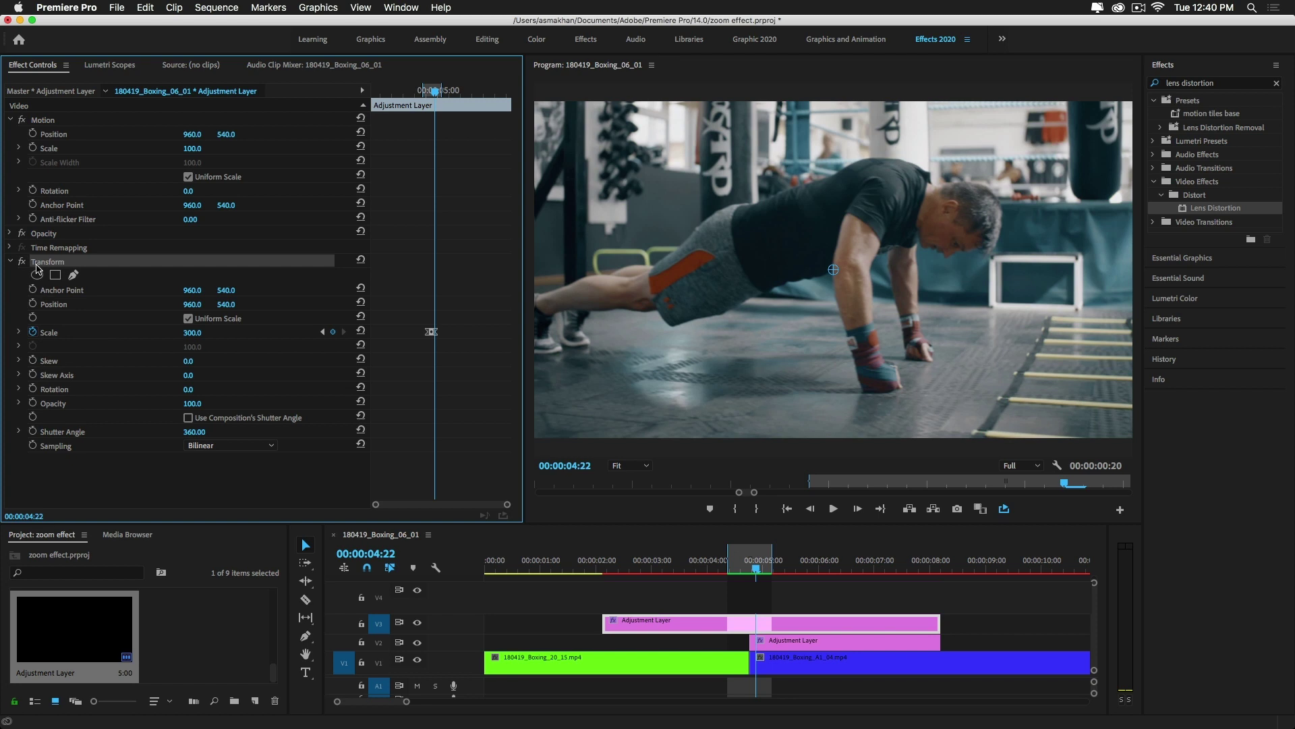
{"action": "right_click", "coordinate": [37, 268]}
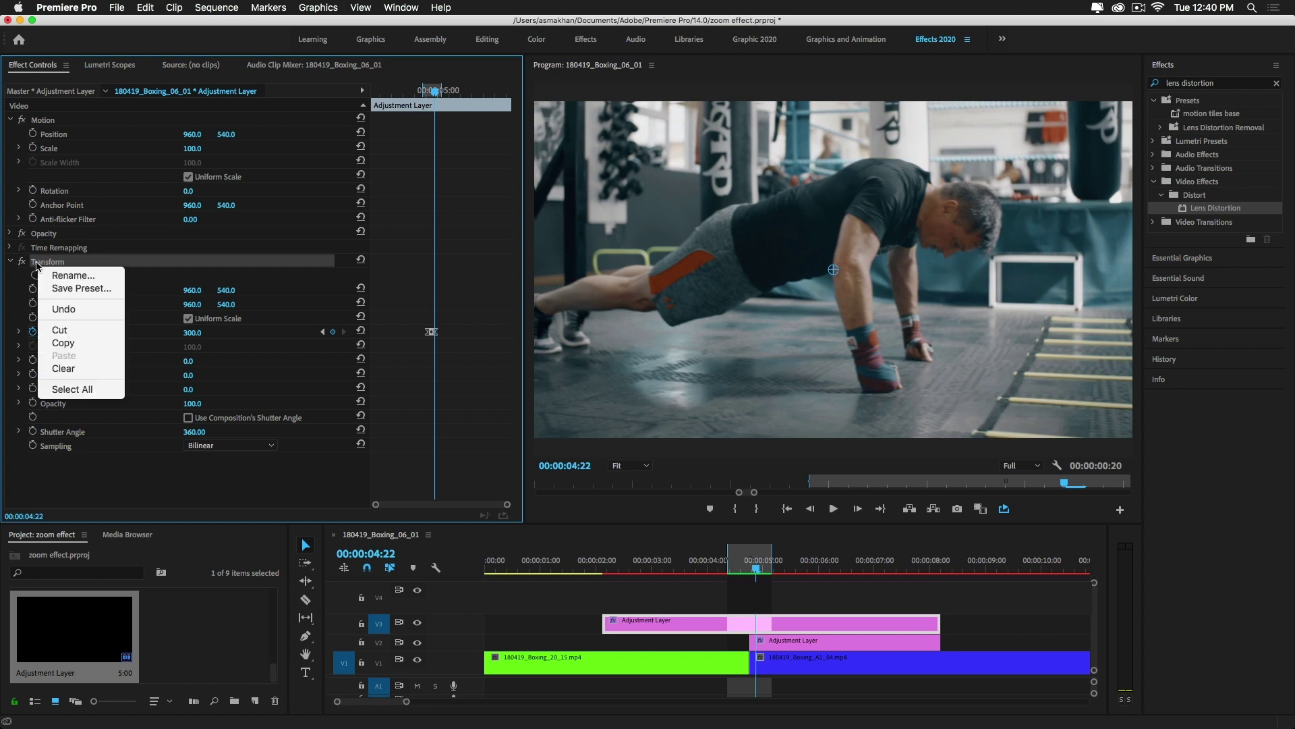
{"action": "left_click", "coordinate": [61, 285]}
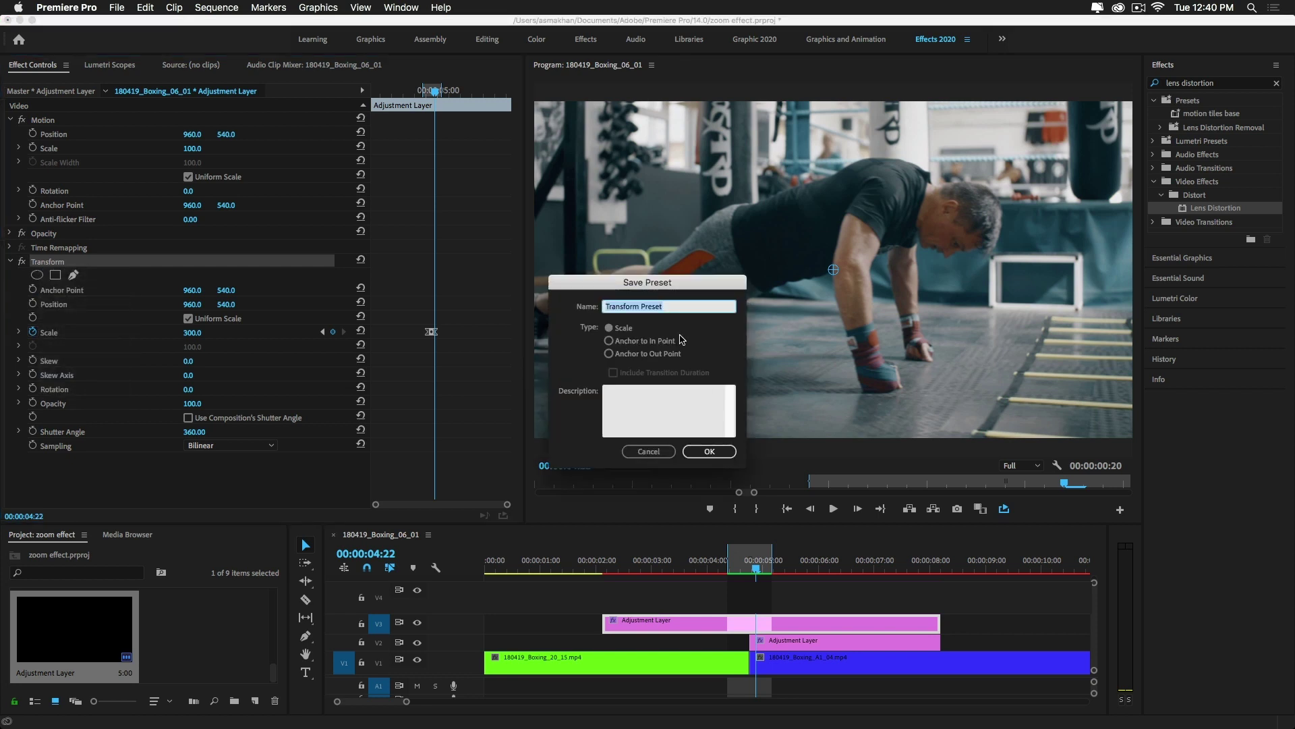
{"action": "type", "text": "zoom in"}
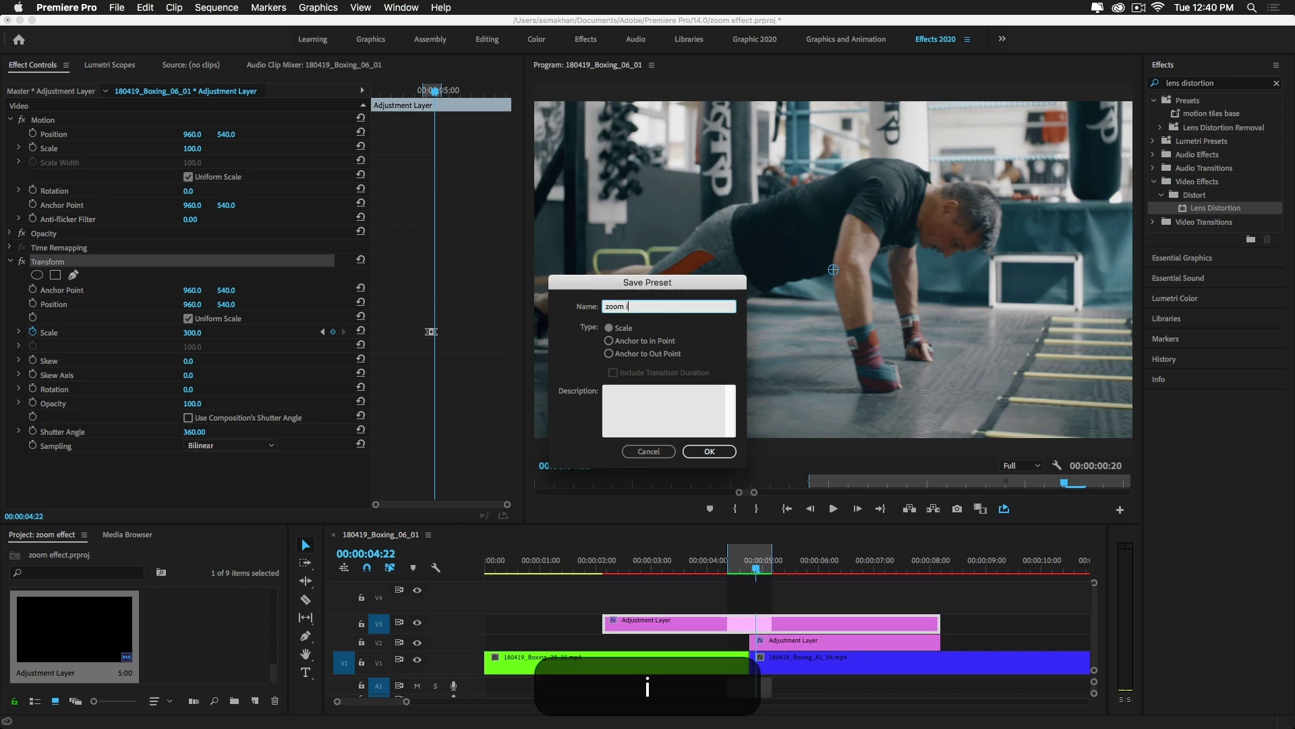
{"action": "left_click", "coordinate": [611, 342]}
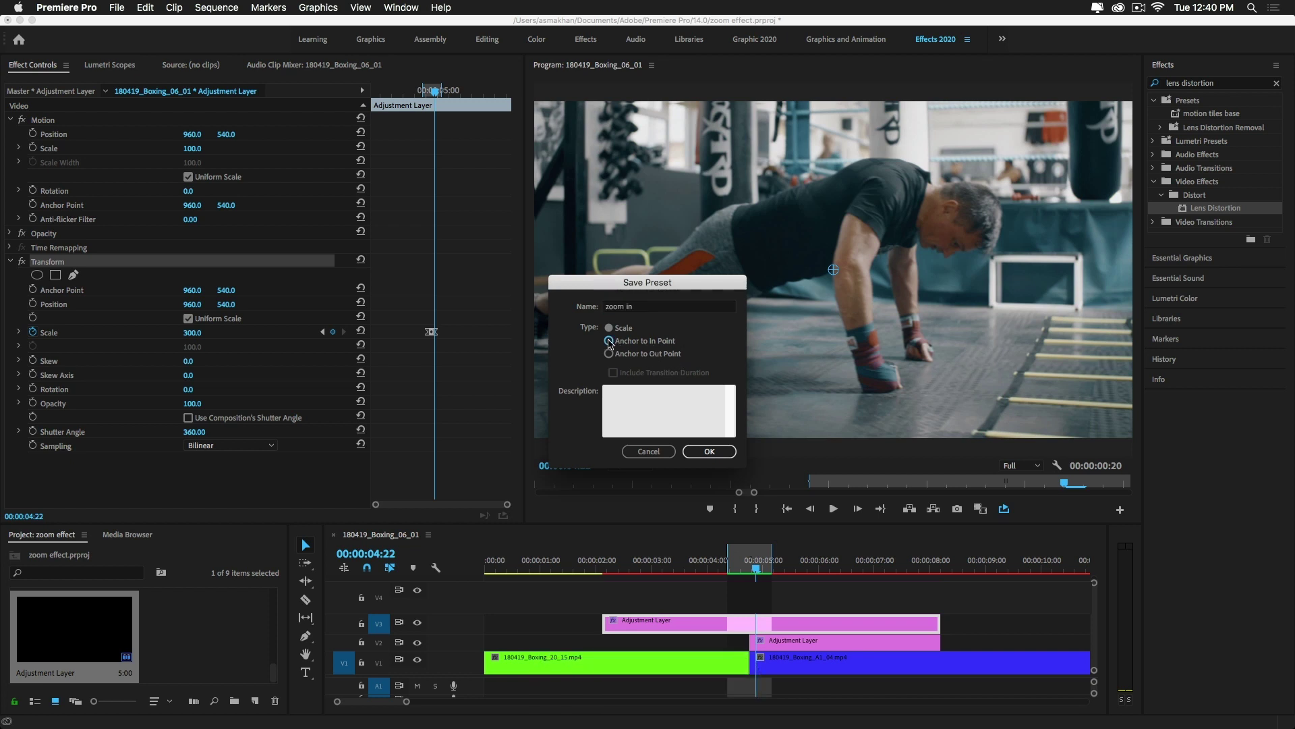
{"action": "left_click", "coordinate": [709, 452]}
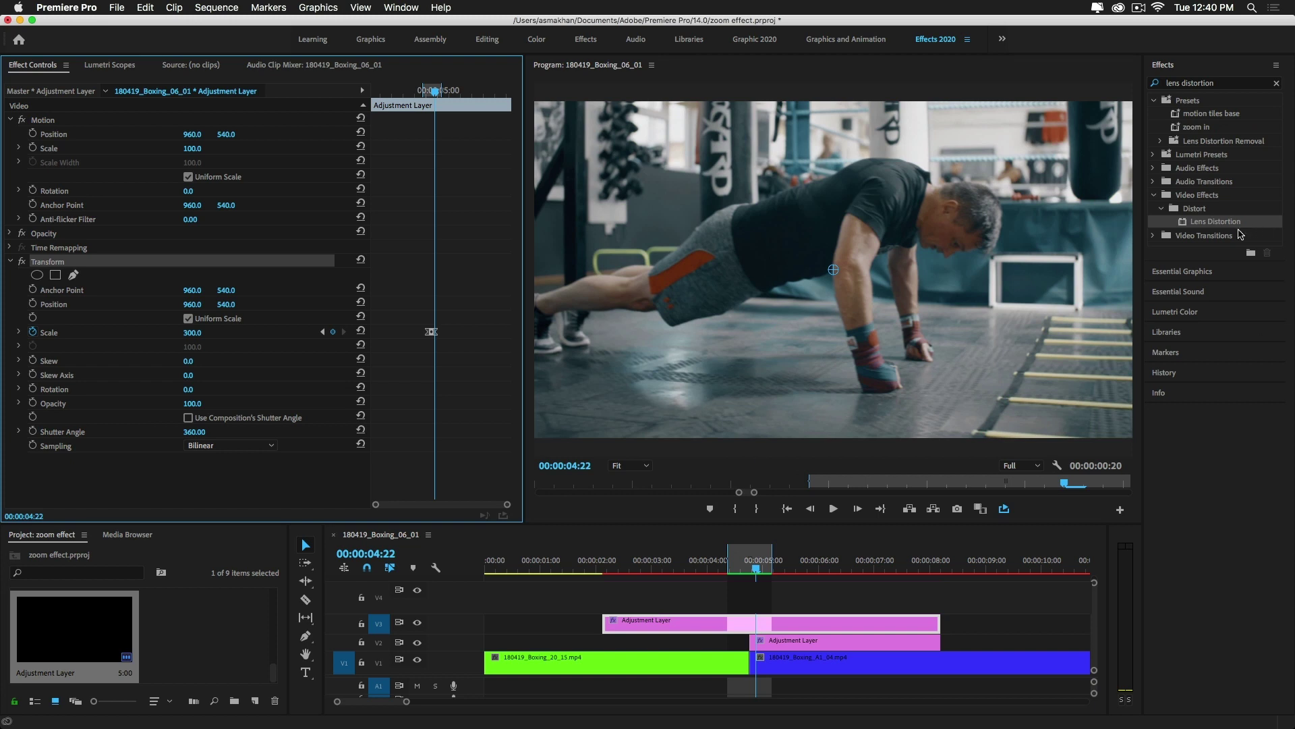